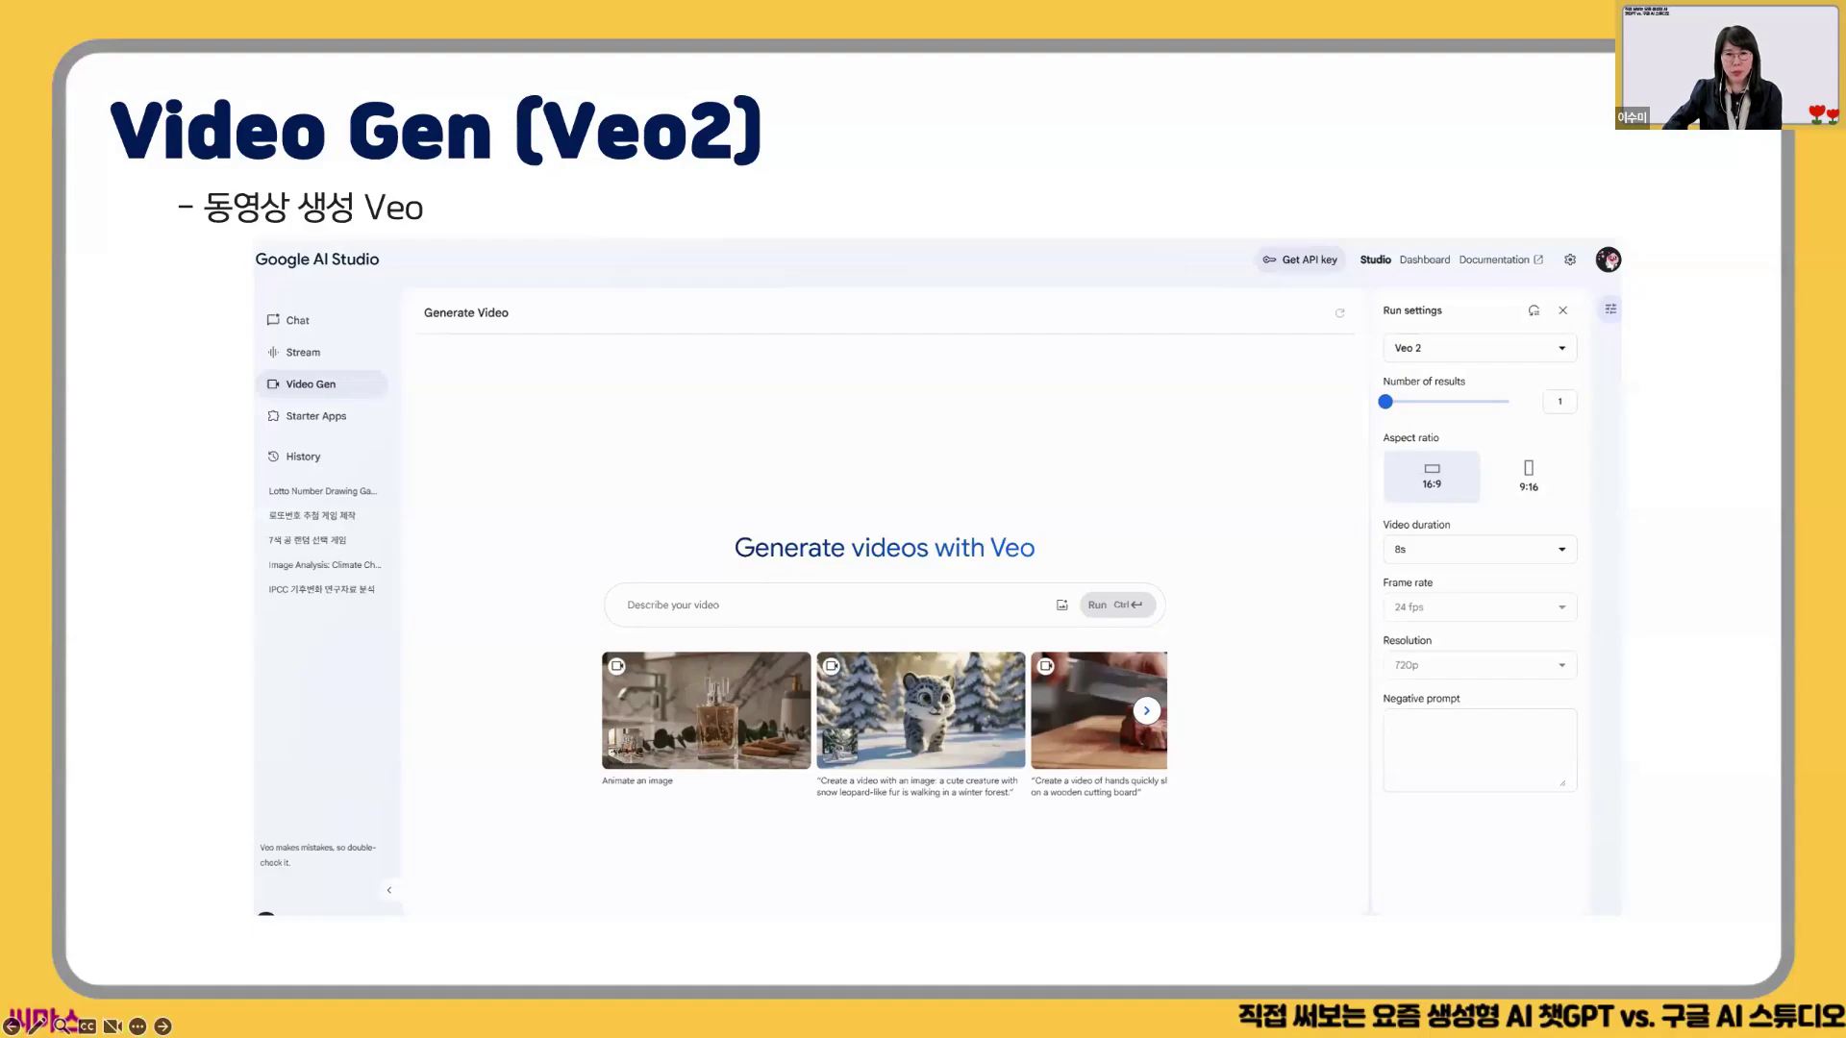
Check which models the run settings offer for video generation in Google AI Studio
click(1001, 577)
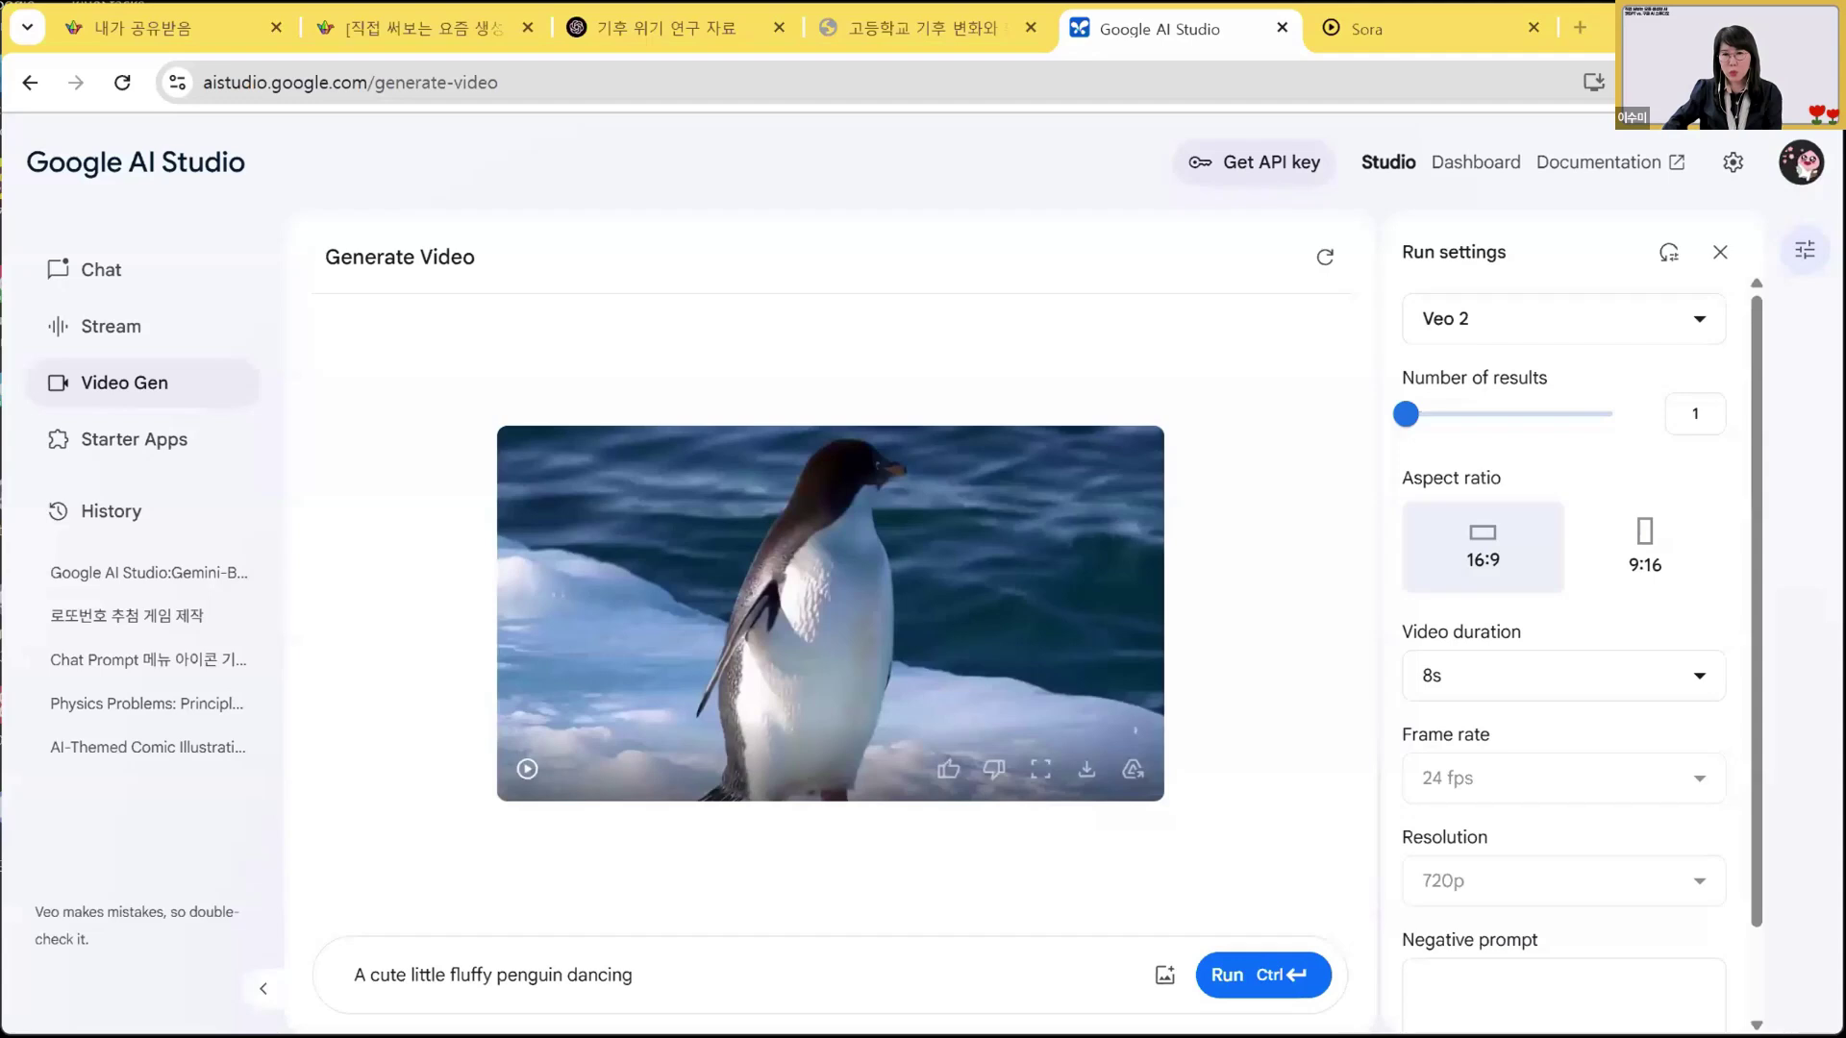
mouse_move(1359, 364)
mouse_down()
mouse_move(1485, 165)
mouse_move(1349, 258)
mouse_move(1352, 281)
mouse_up()
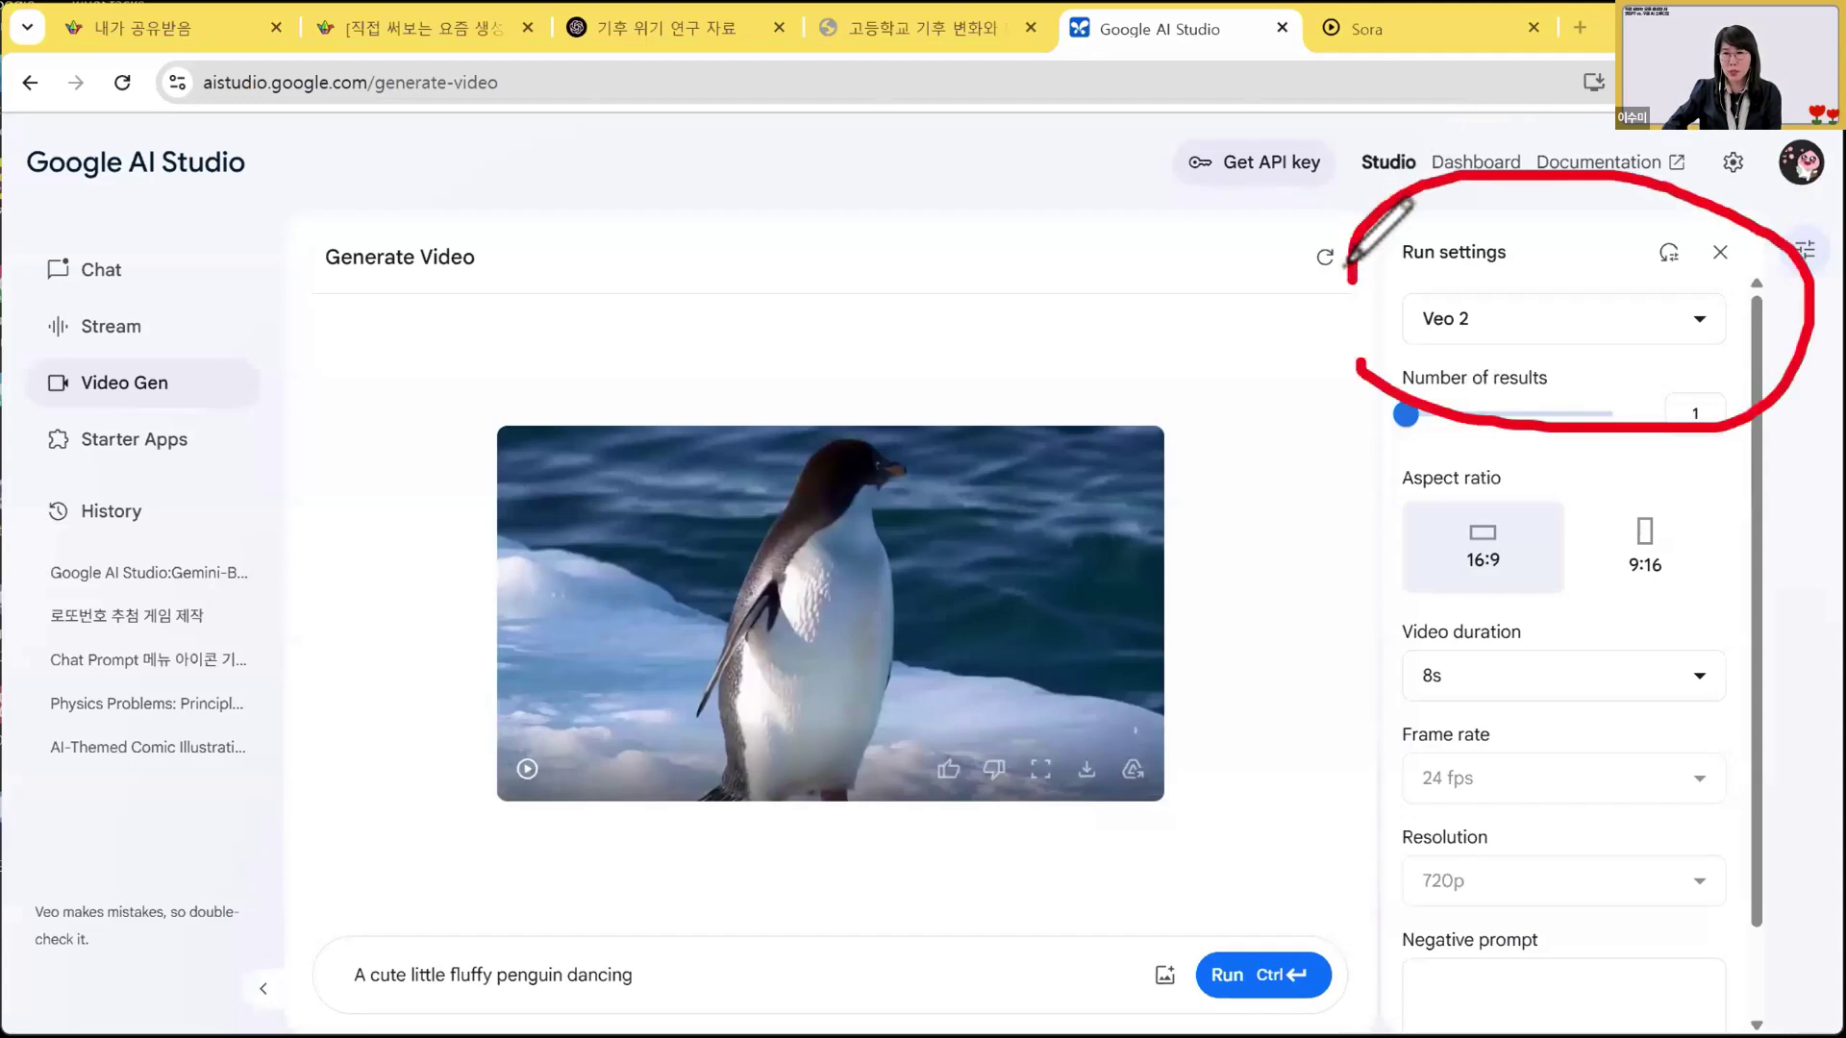
mouse_move(1081, 381)
mouse_down()
mouse_move(1296, 348)
mouse_move(1313, 385)
mouse_up()
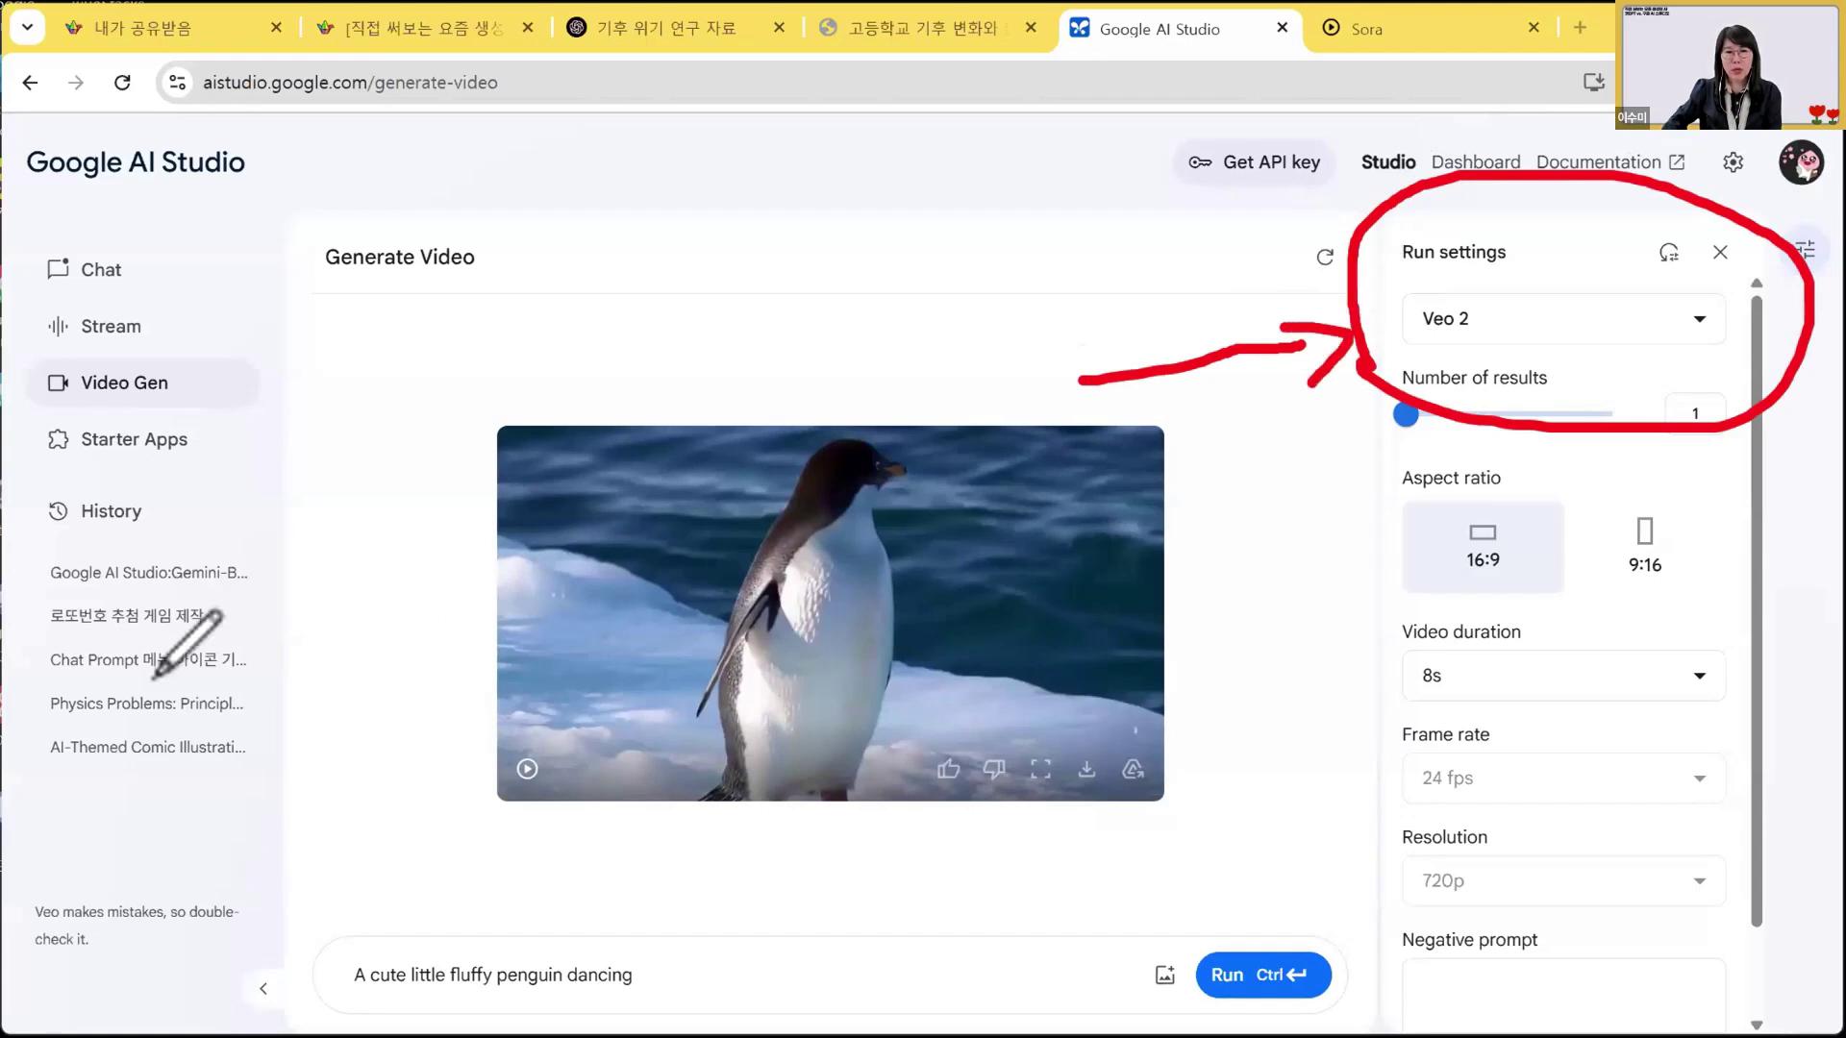
key(Escape)
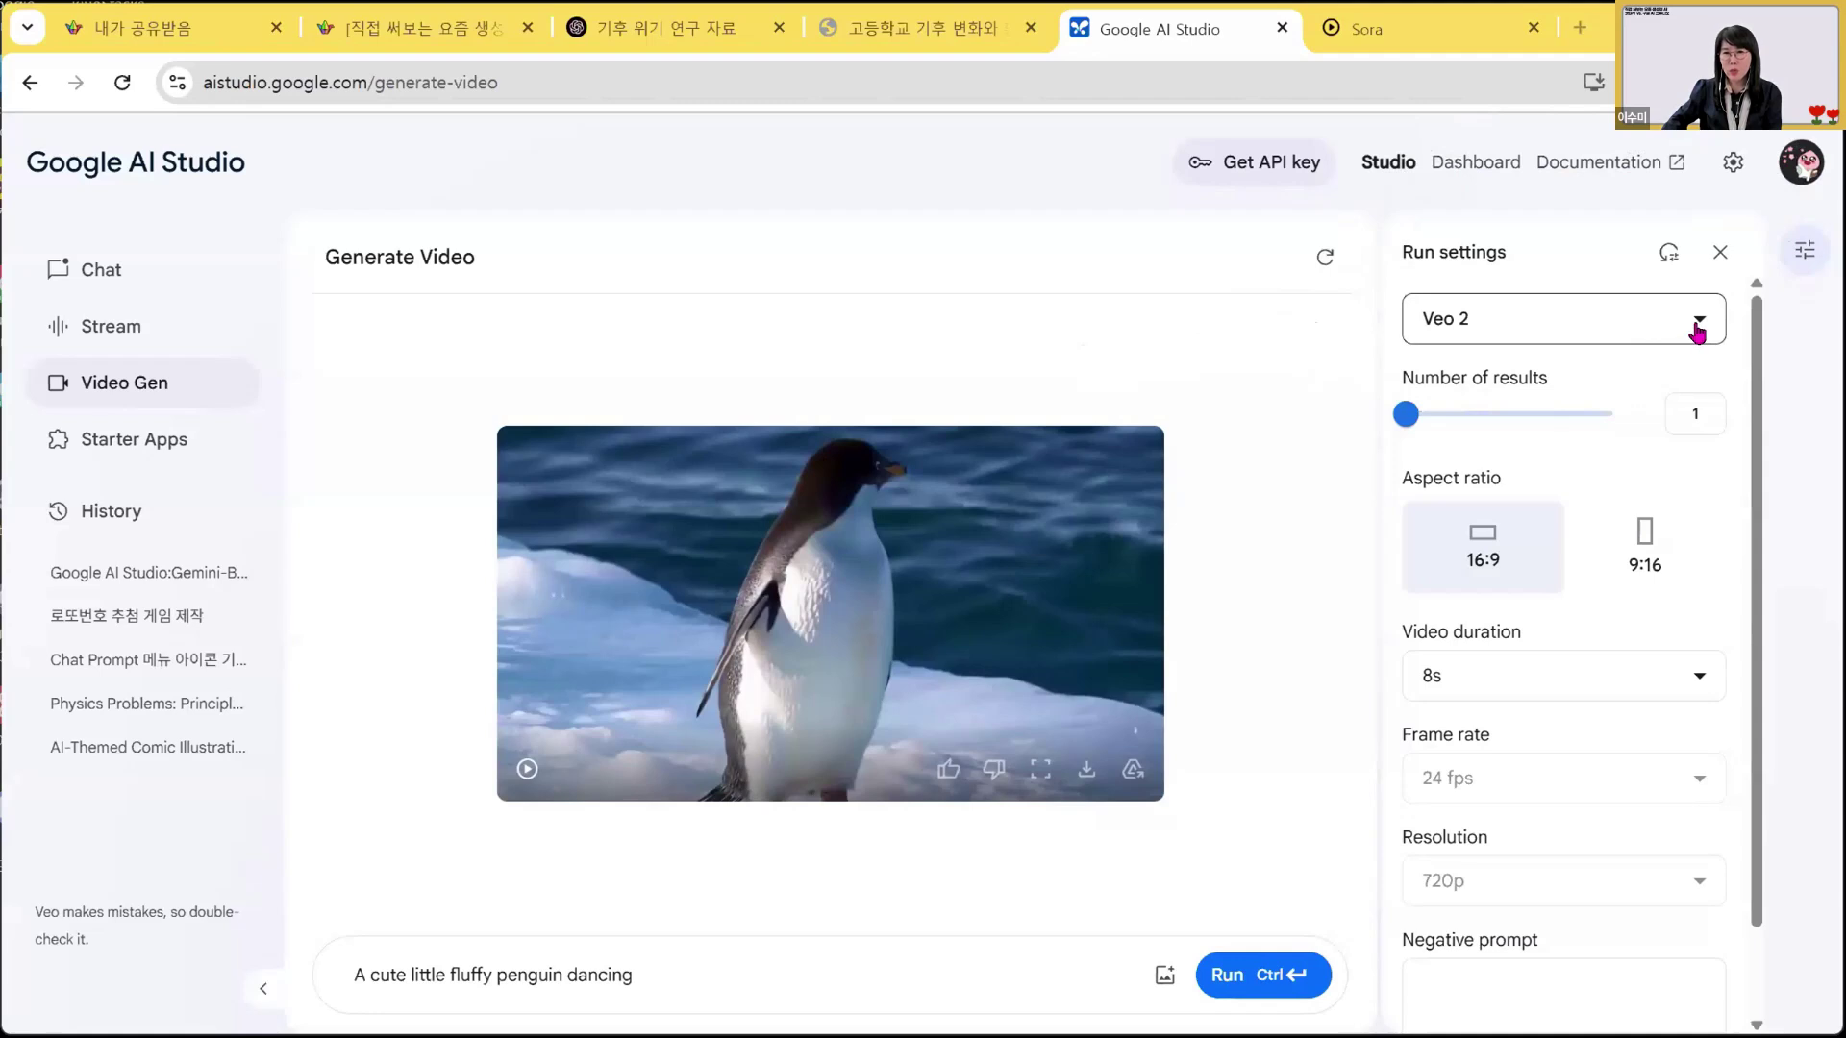
click(1699, 322)
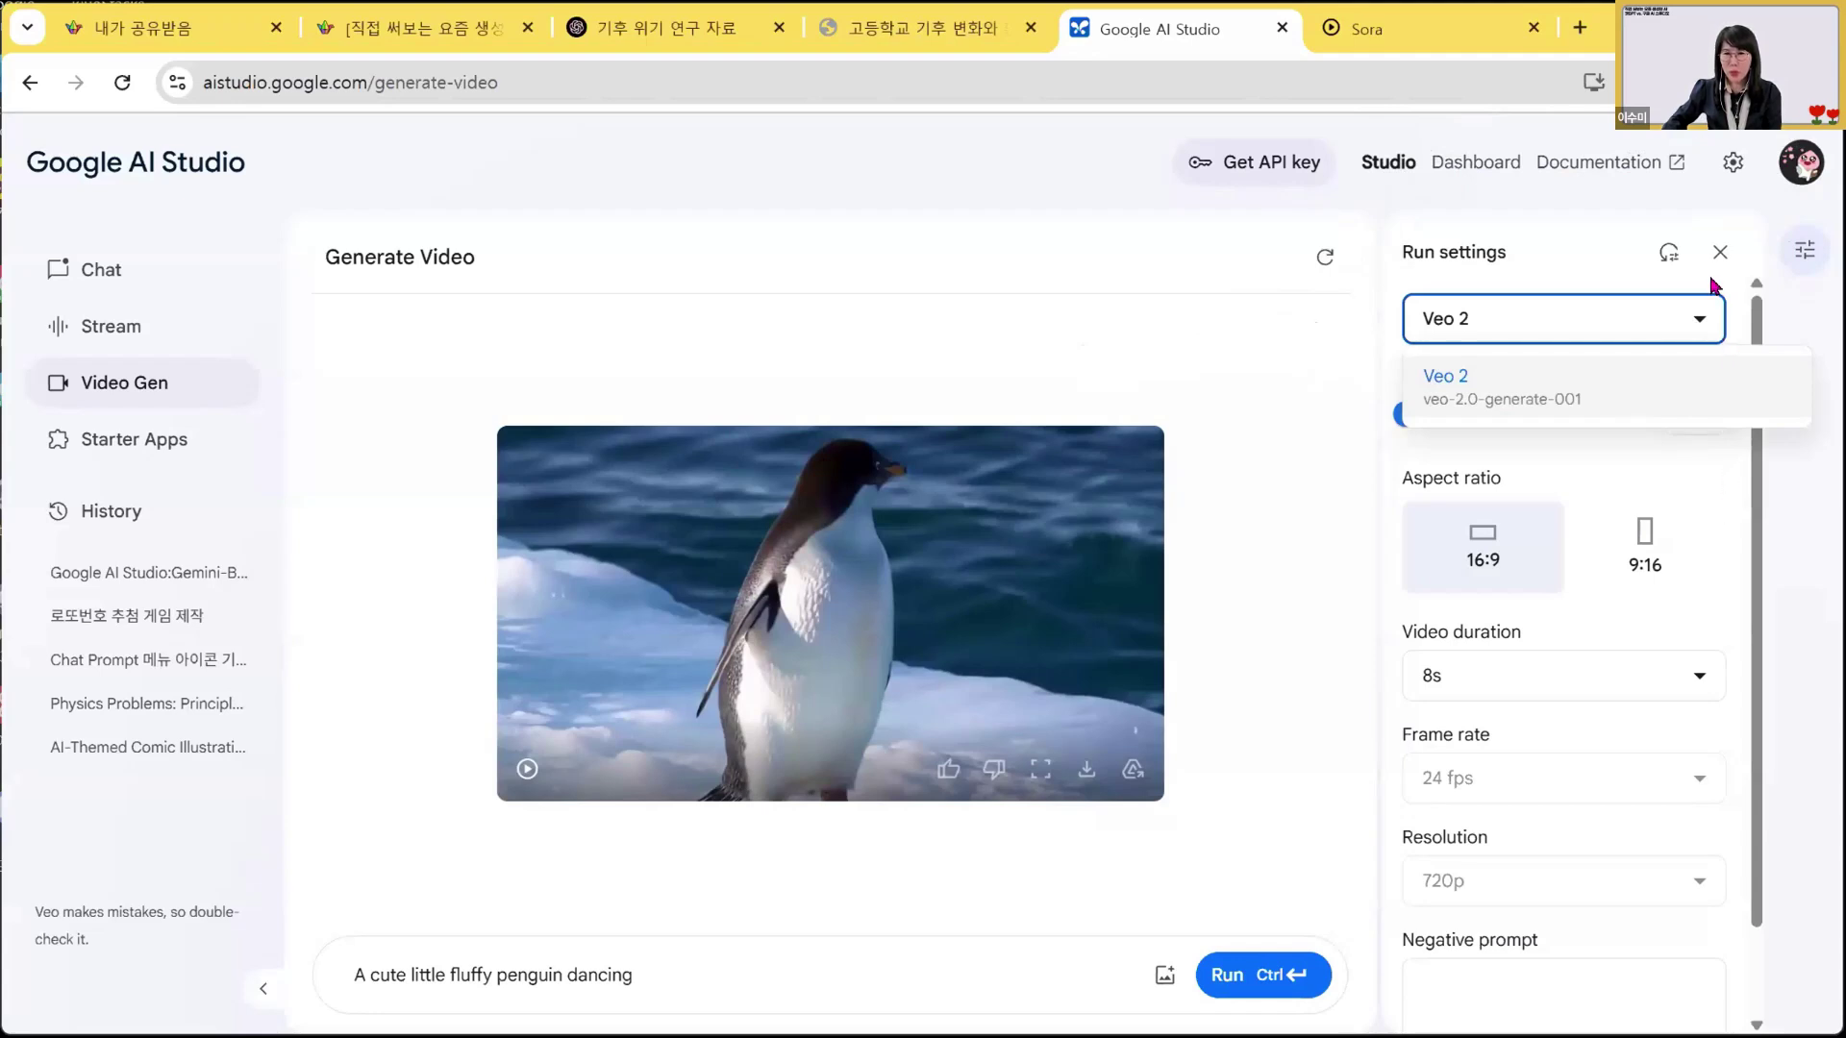
click(1298, 294)
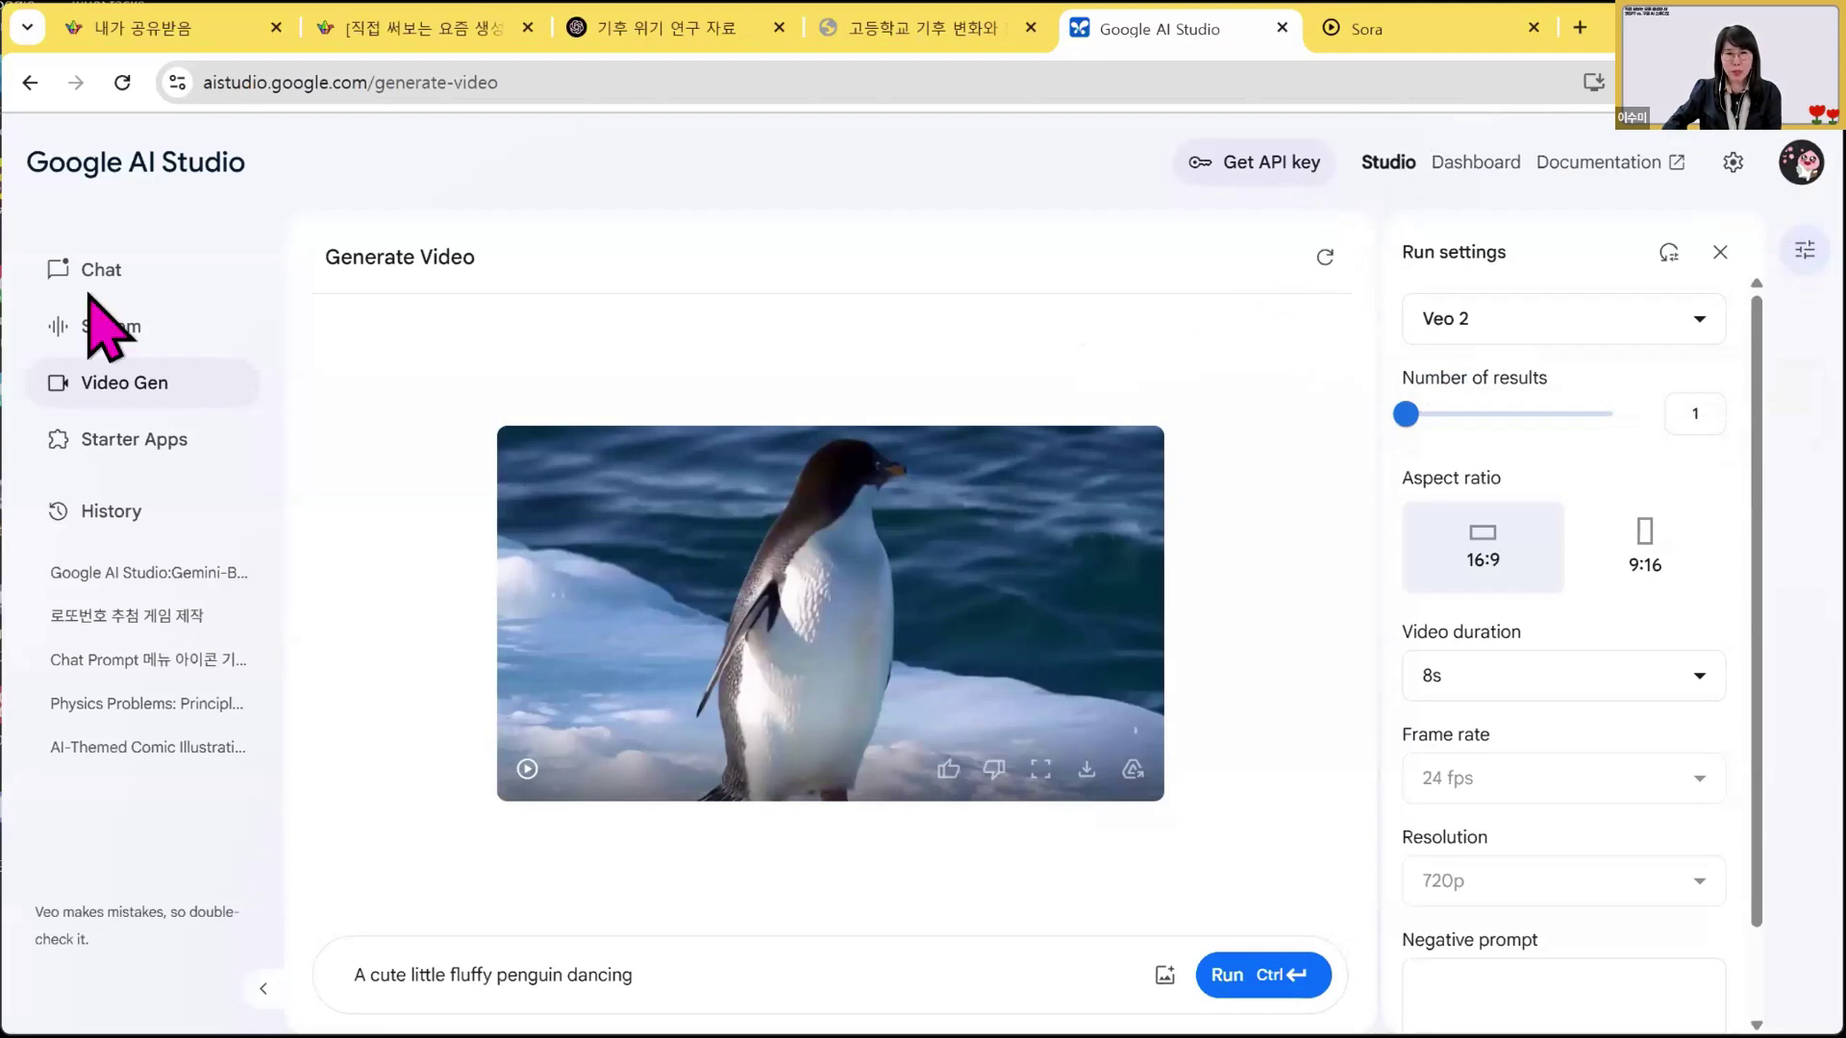
Open a new chat prompt in place of the video generation page
mouse_move(83, 297)
mouse_down()
mouse_move(128, 228)
mouse_move(87, 303)
mouse_up()
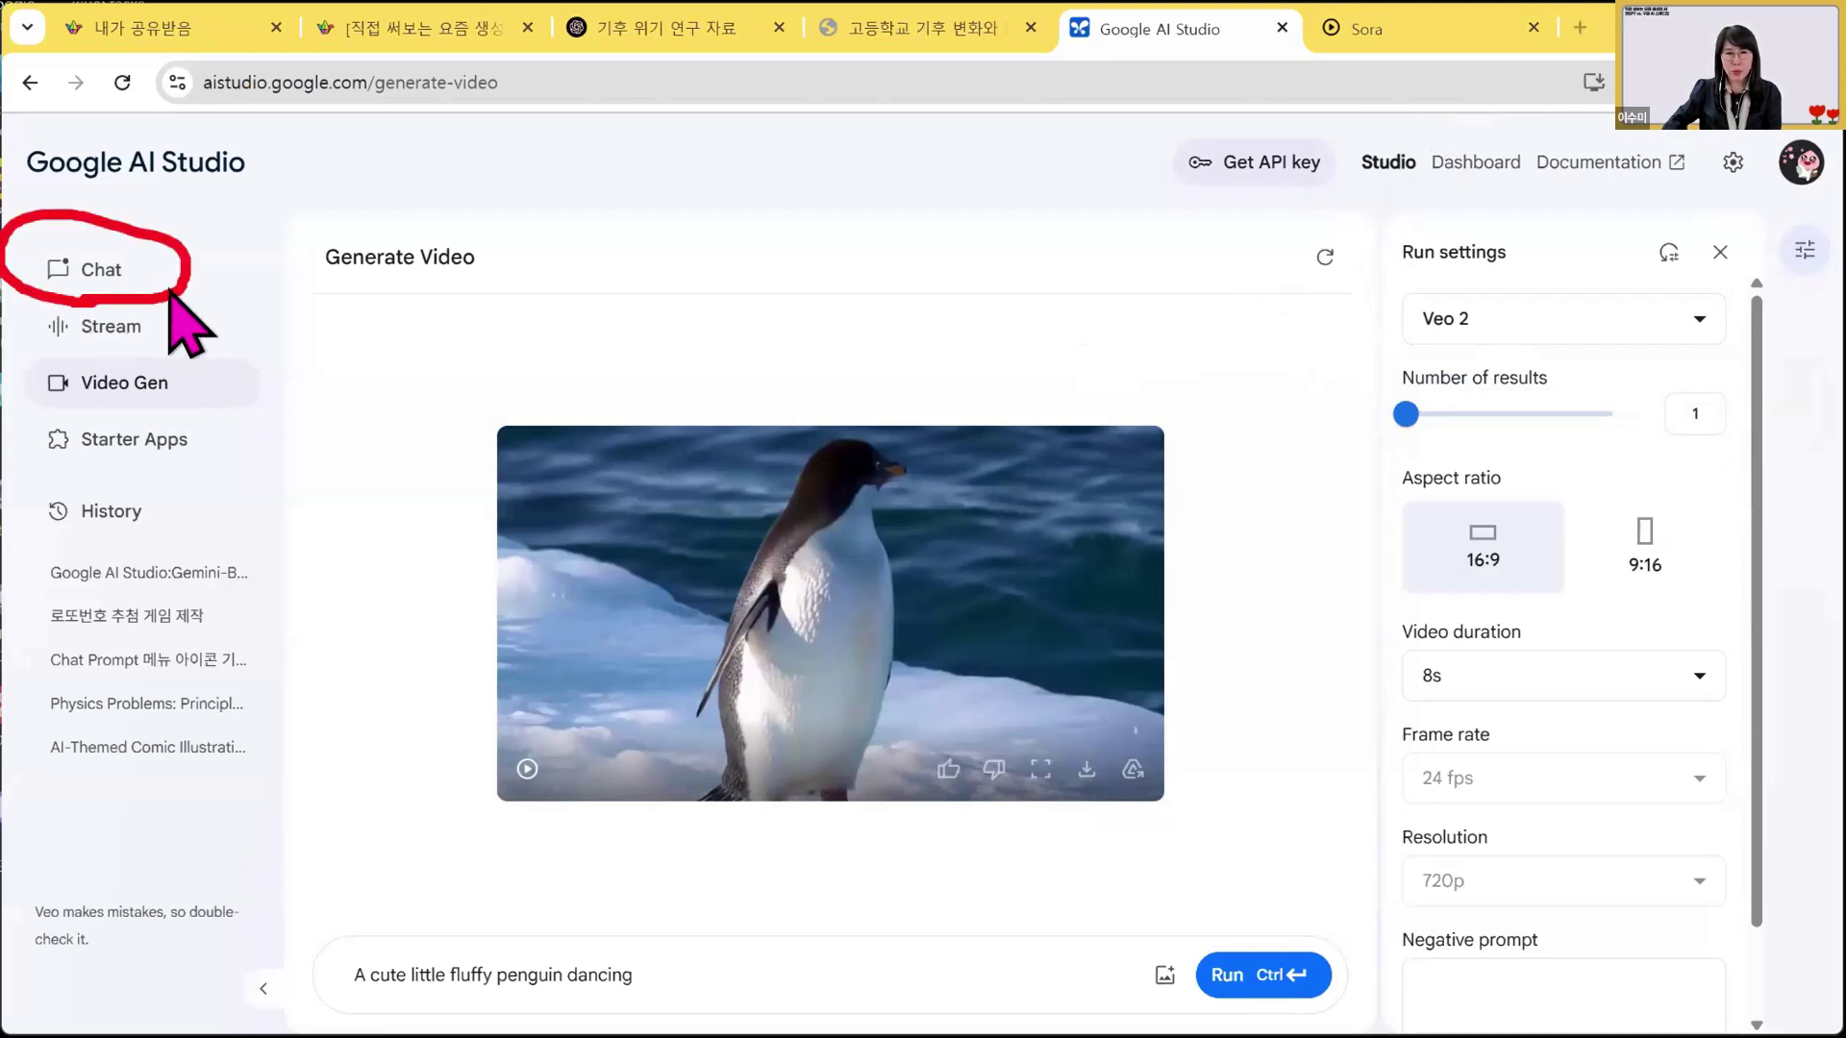
mouse_move(279, 268)
mouse_down()
mouse_move(211, 262)
mouse_move(191, 281)
mouse_up()
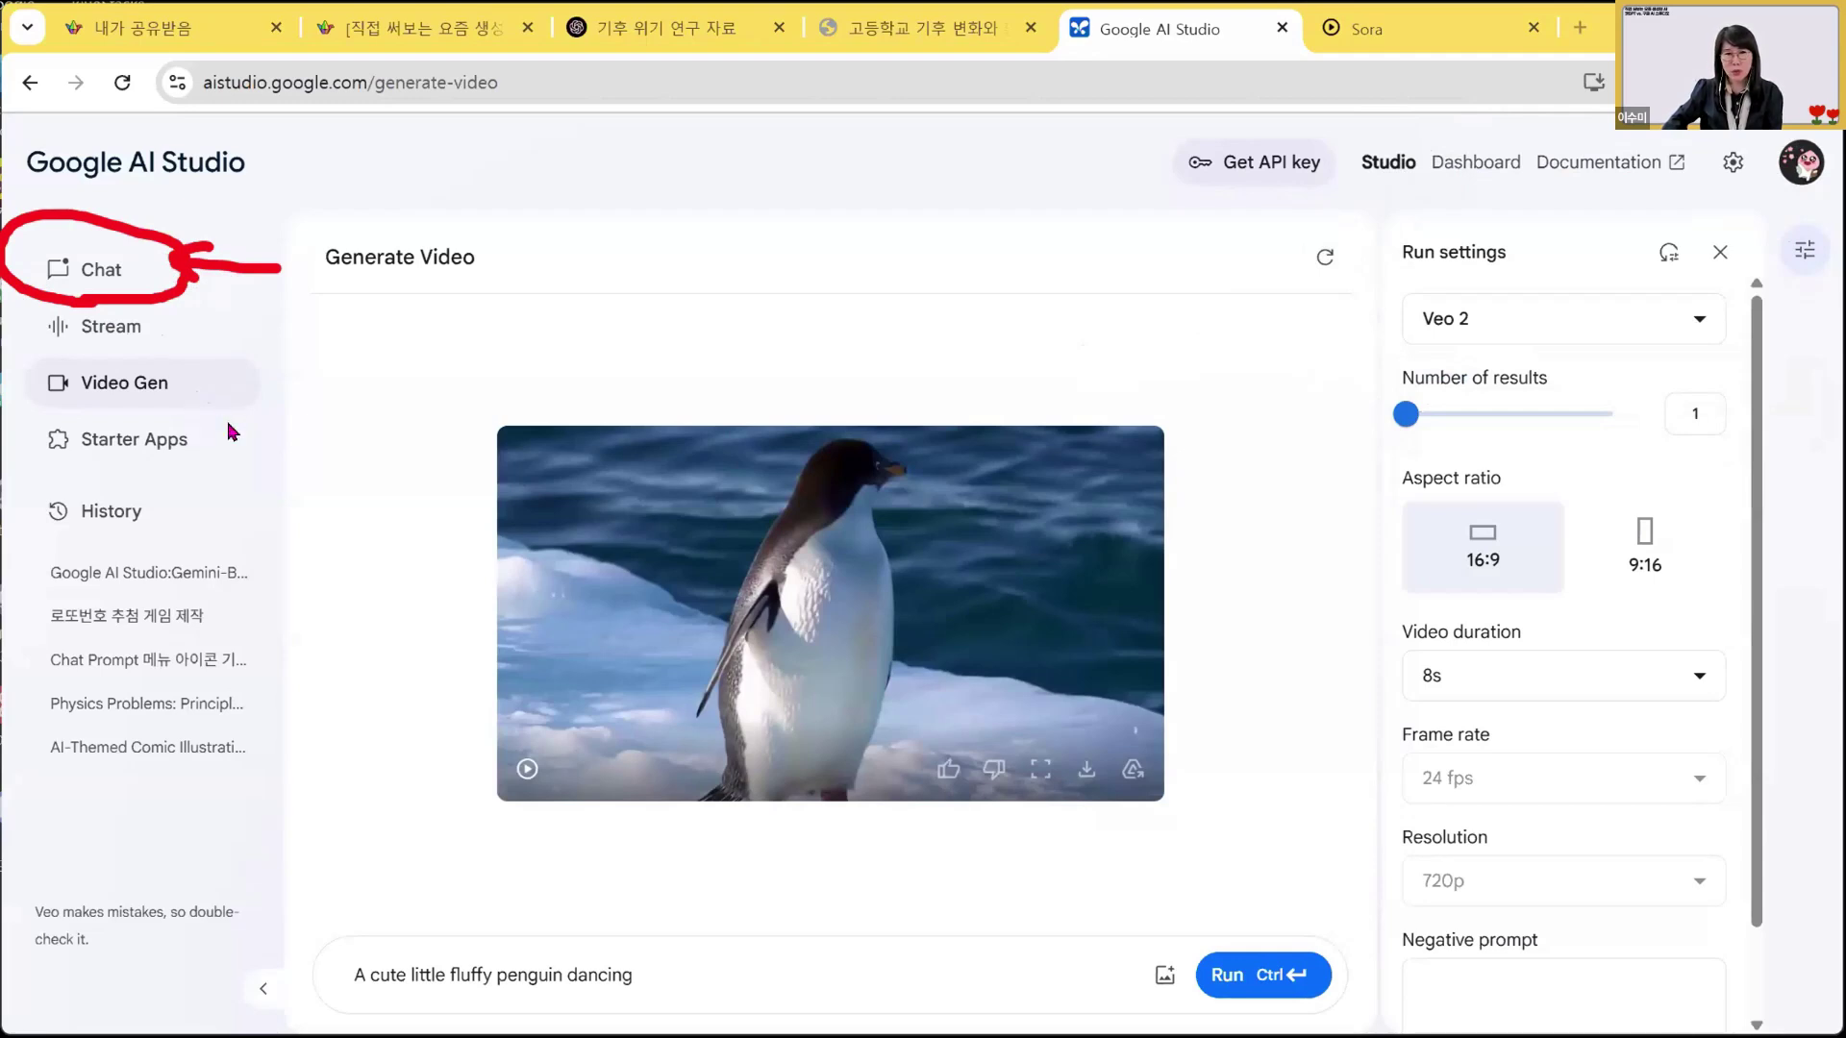
click(135, 289)
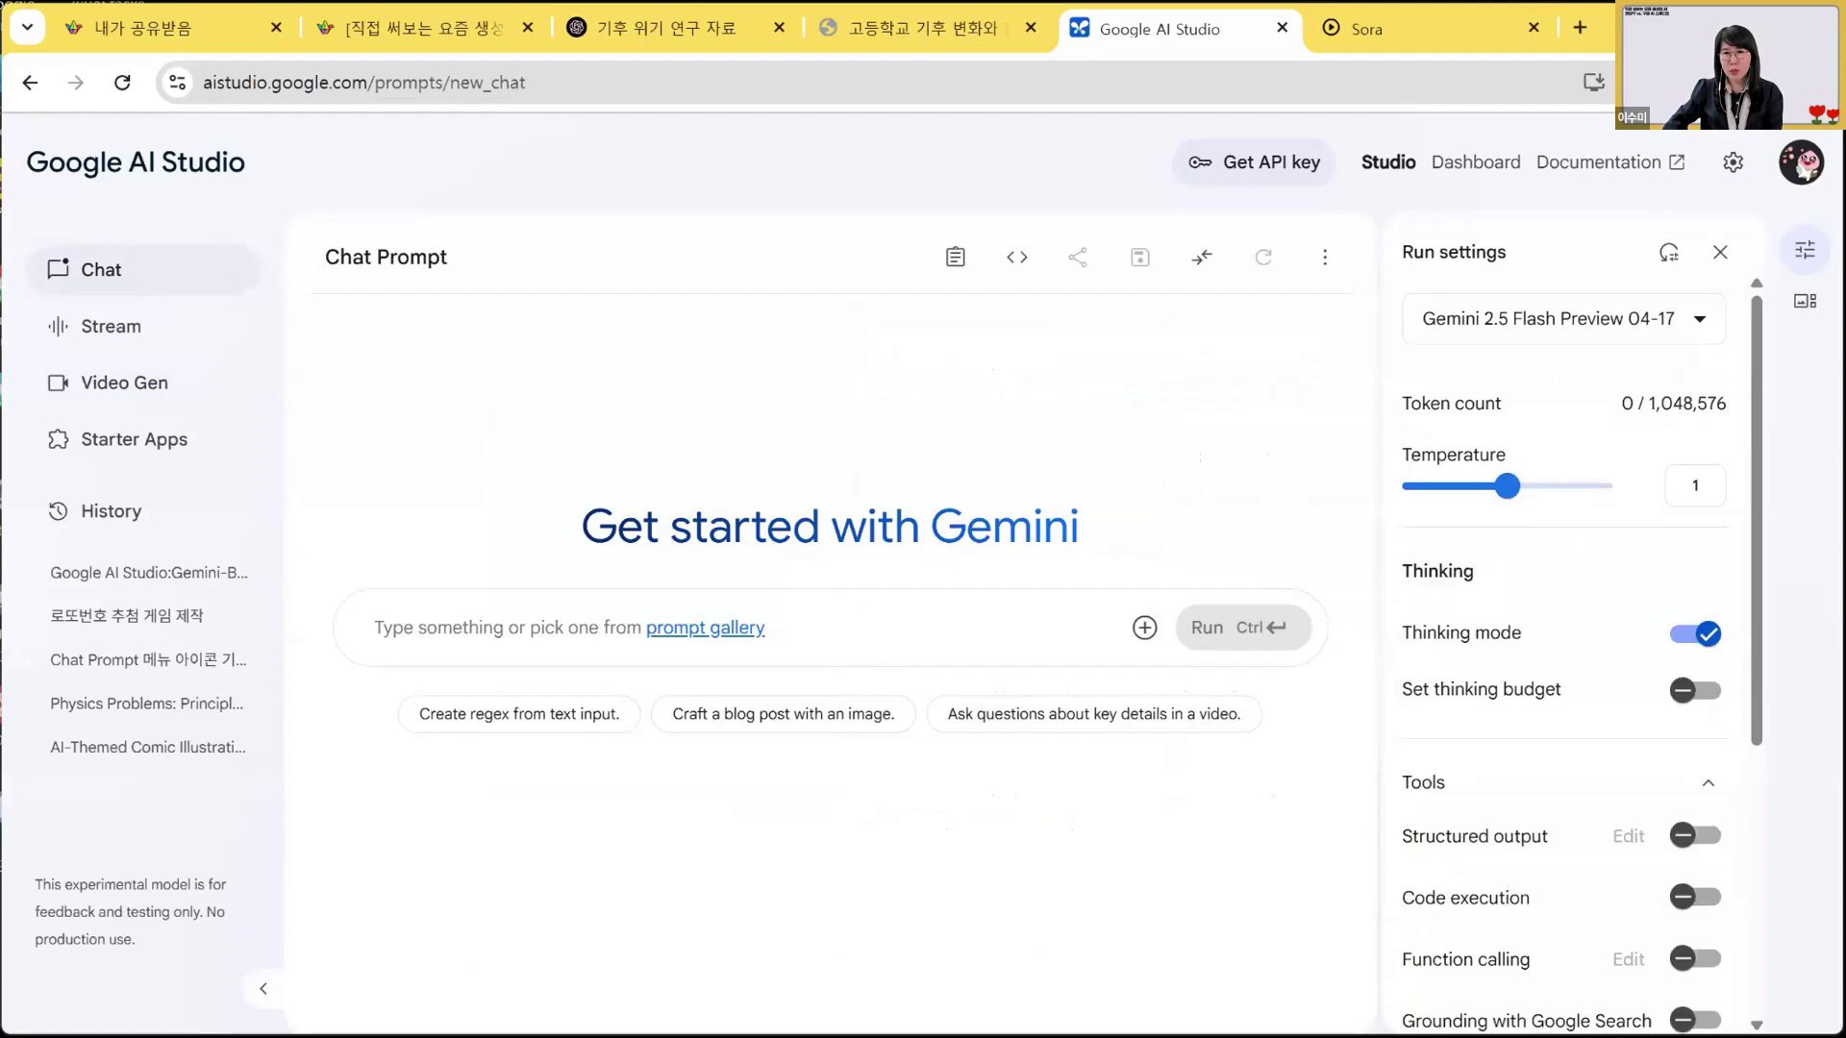
Browse the Gemini 2.5, Gemini 2.0, Gemini 1.5, Gemma and Preview model families available for the chat prompt
drag(1409, 356, 1377, 370)
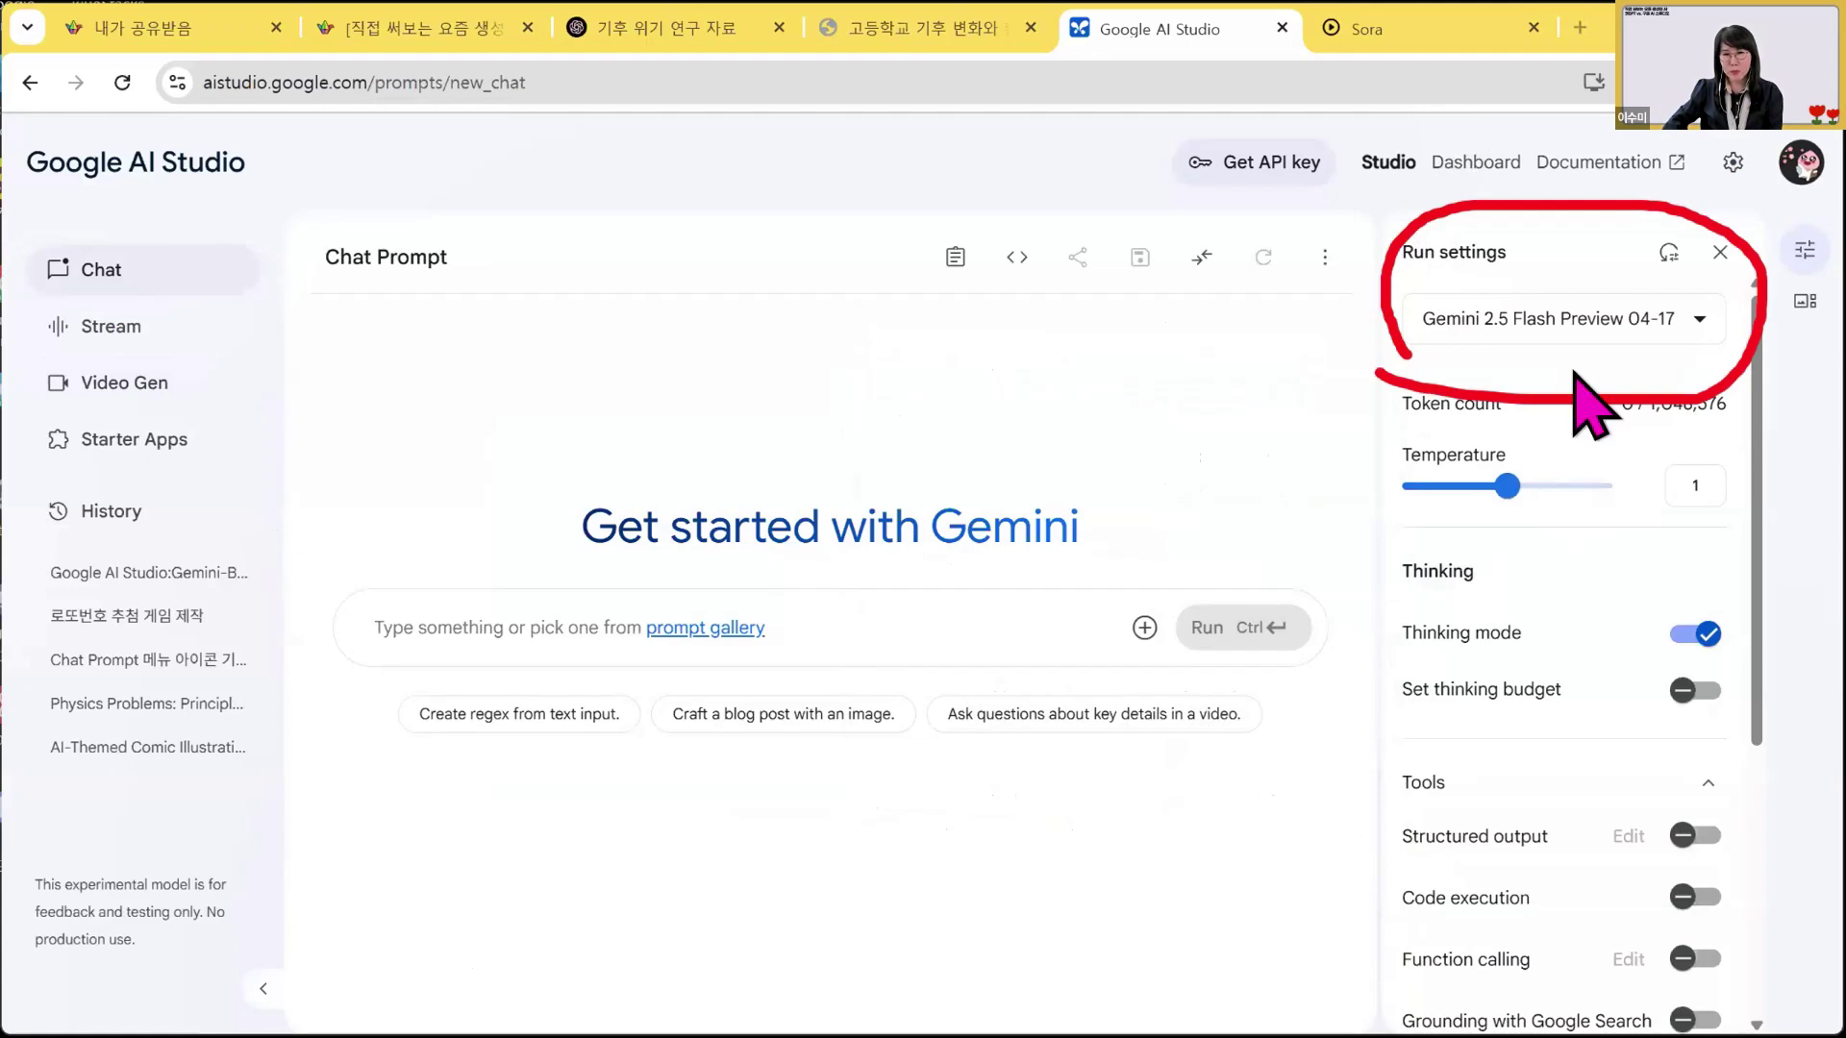
click(1700, 321)
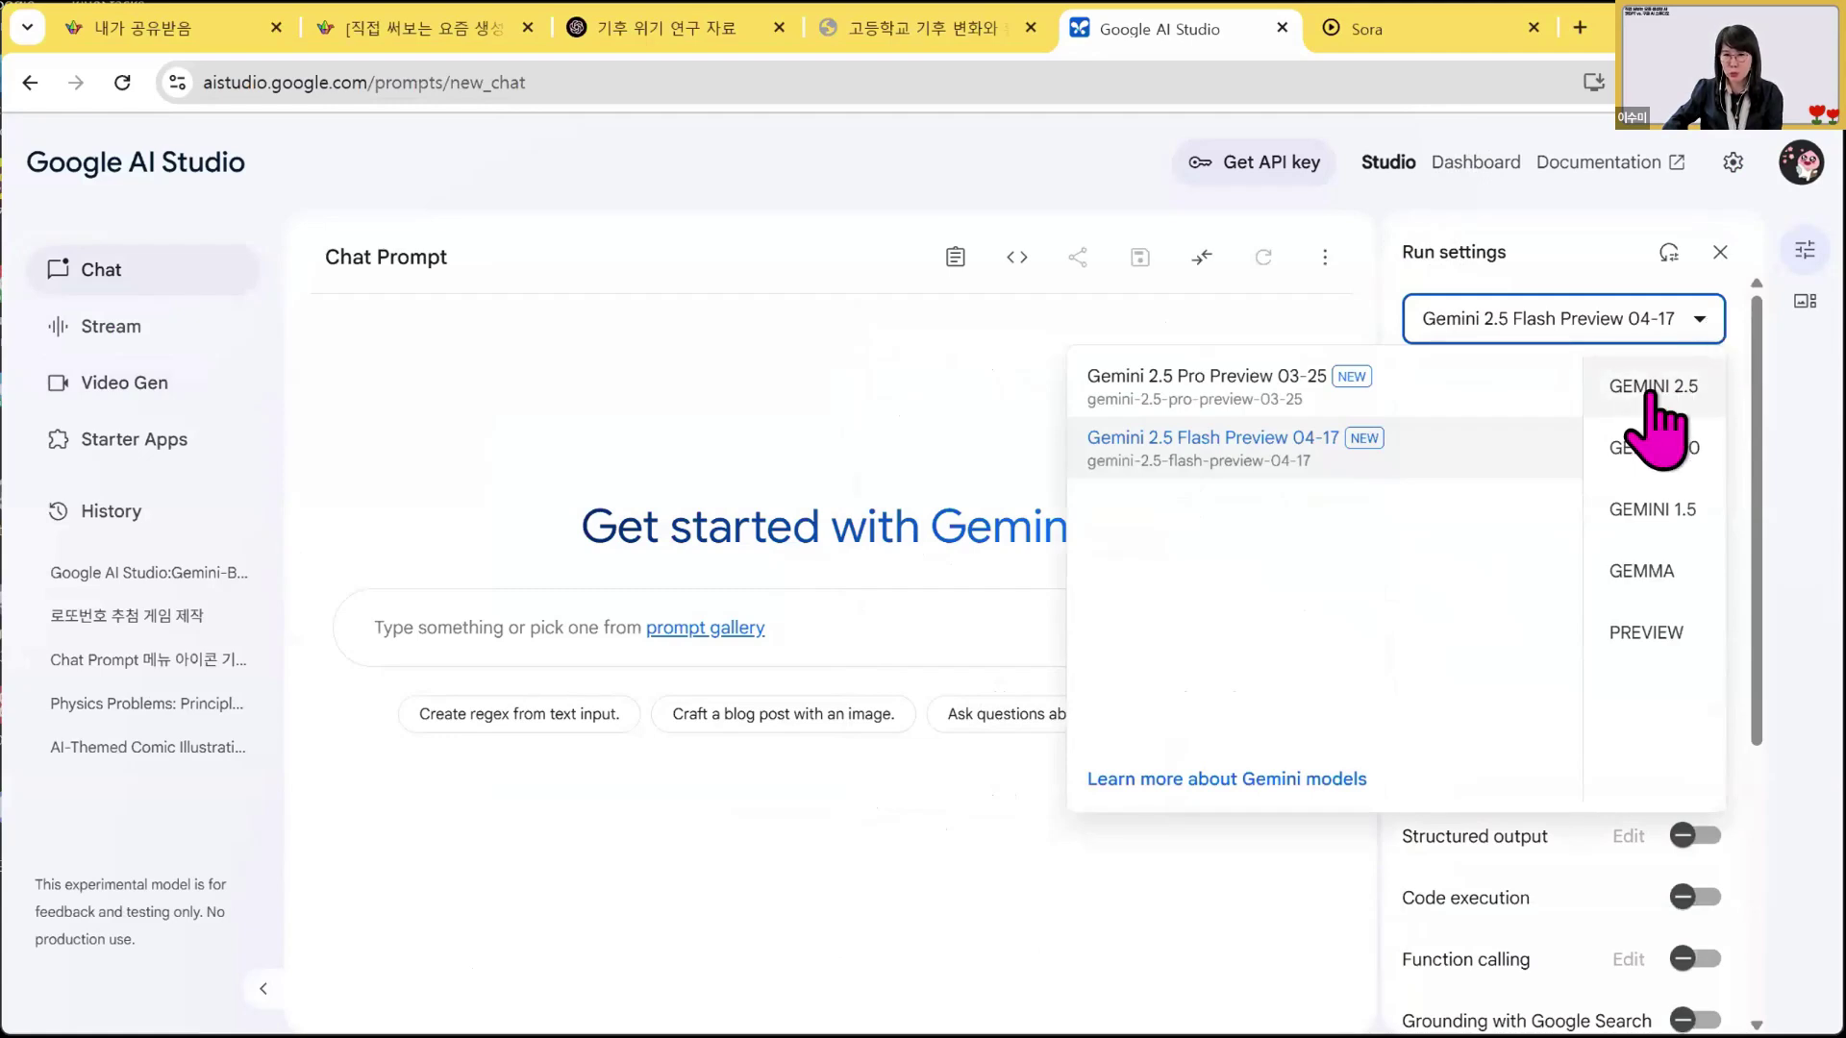
click(1652, 452)
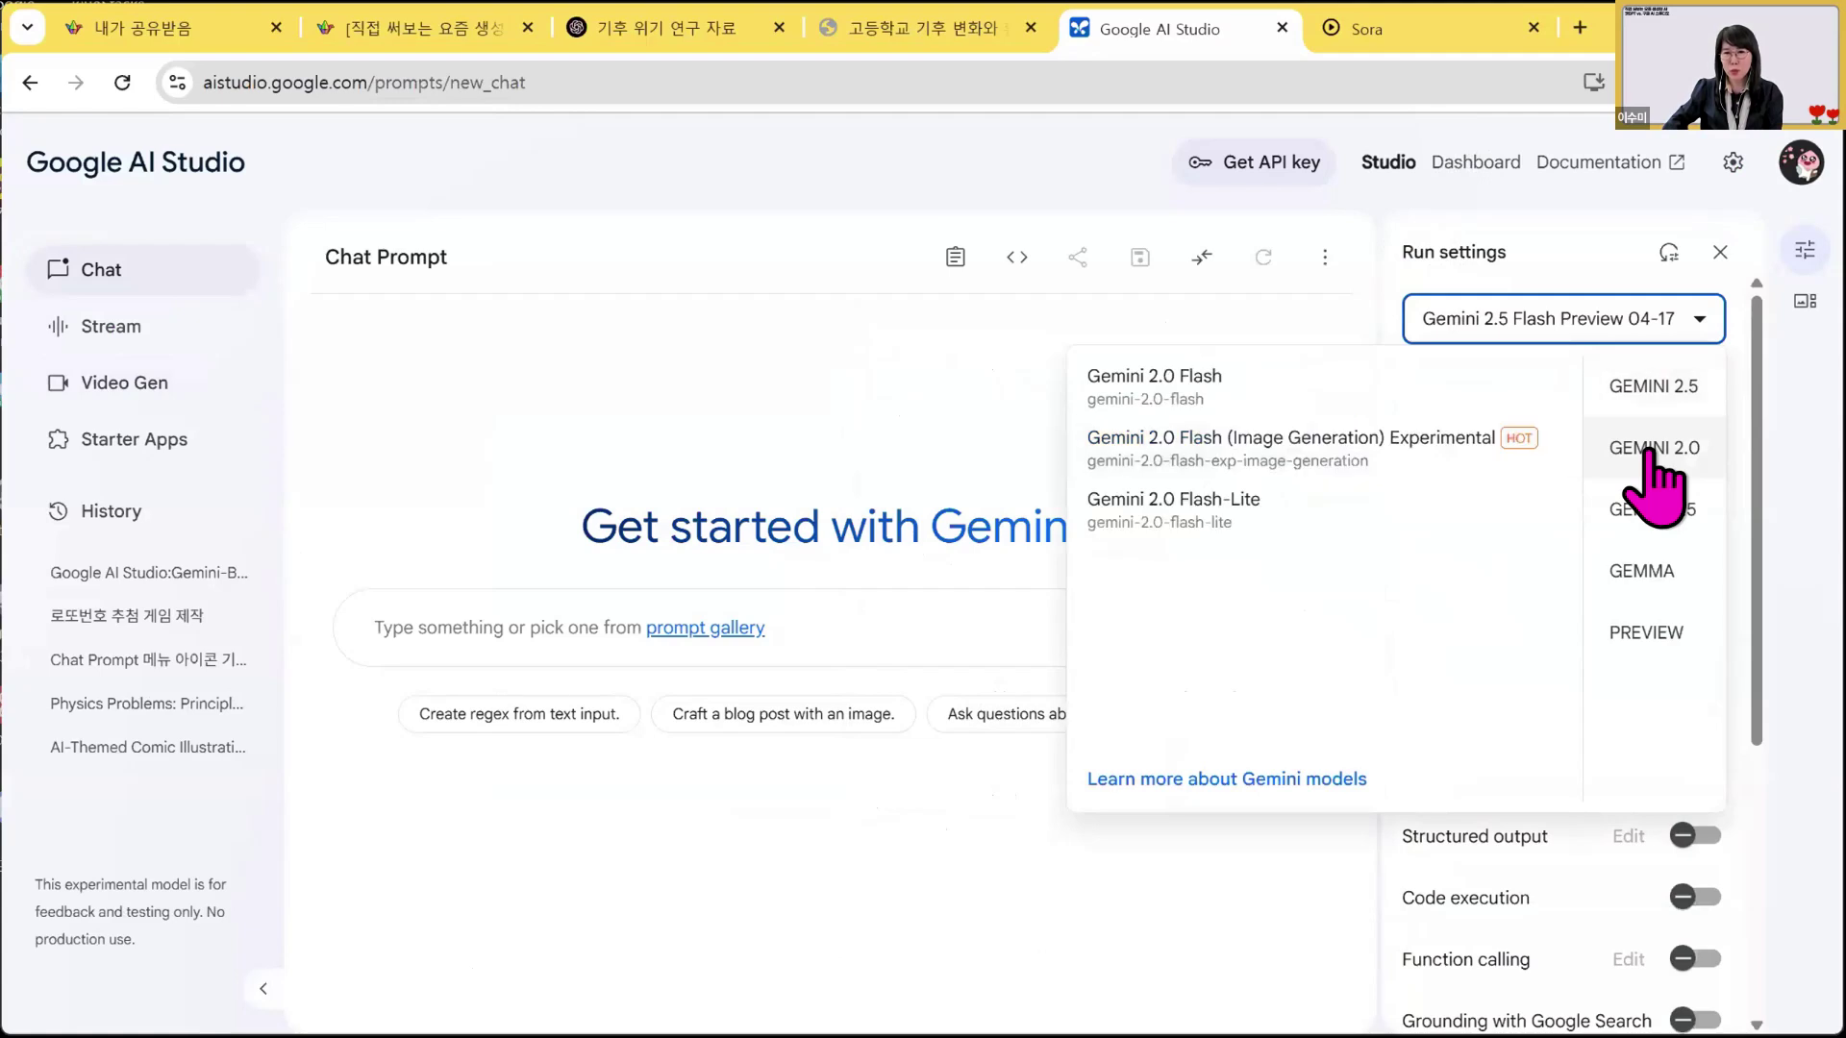
click(1644, 521)
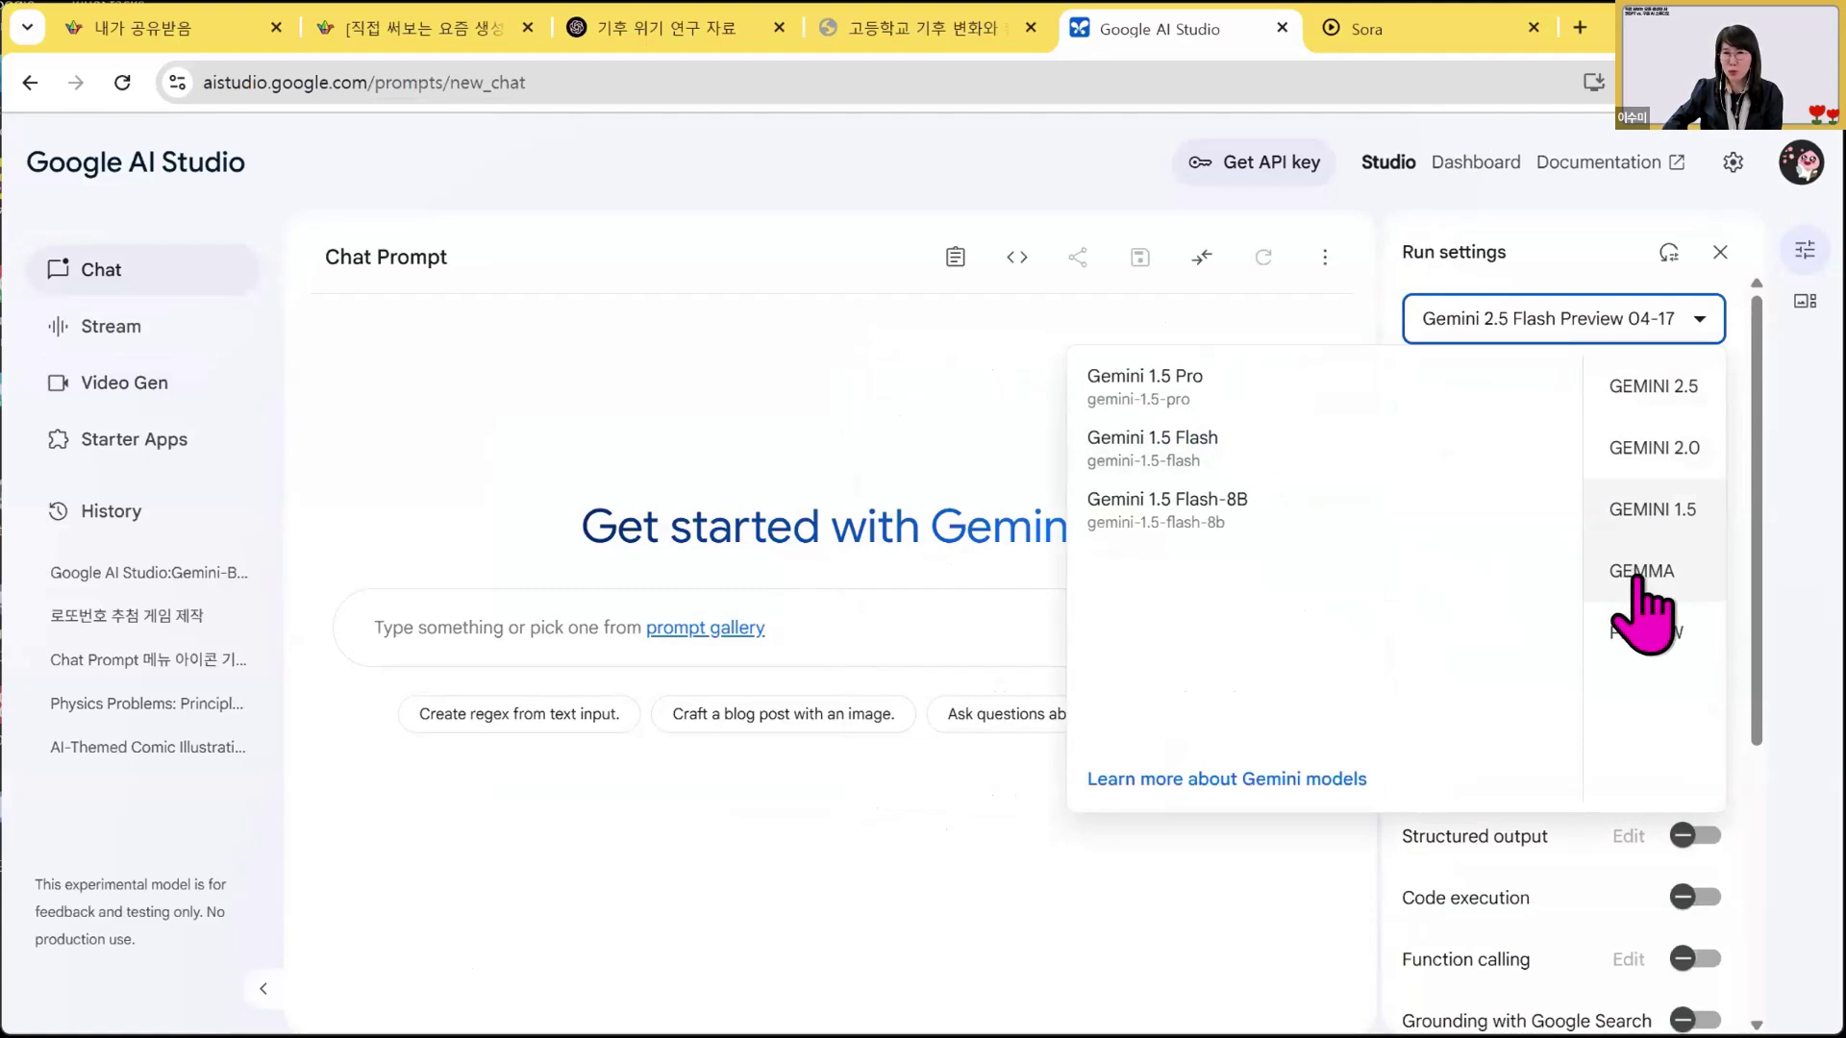
click(1643, 606)
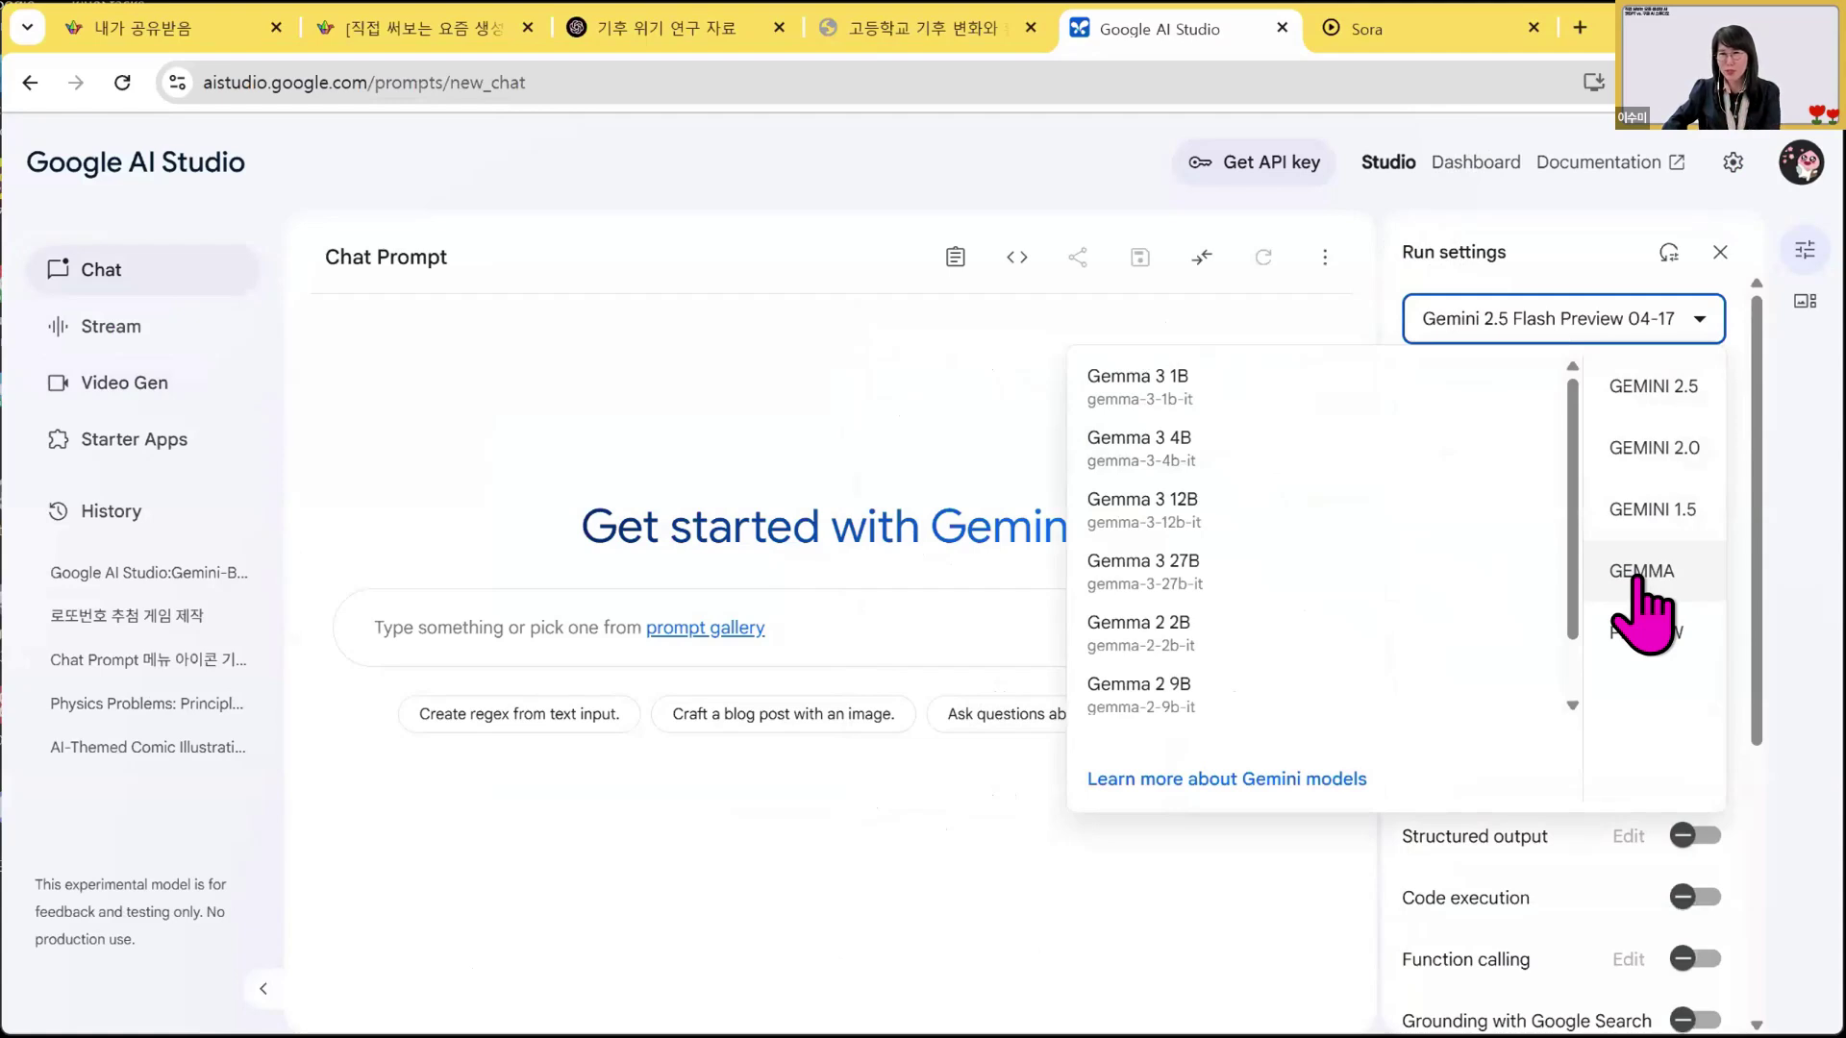
click(1655, 639)
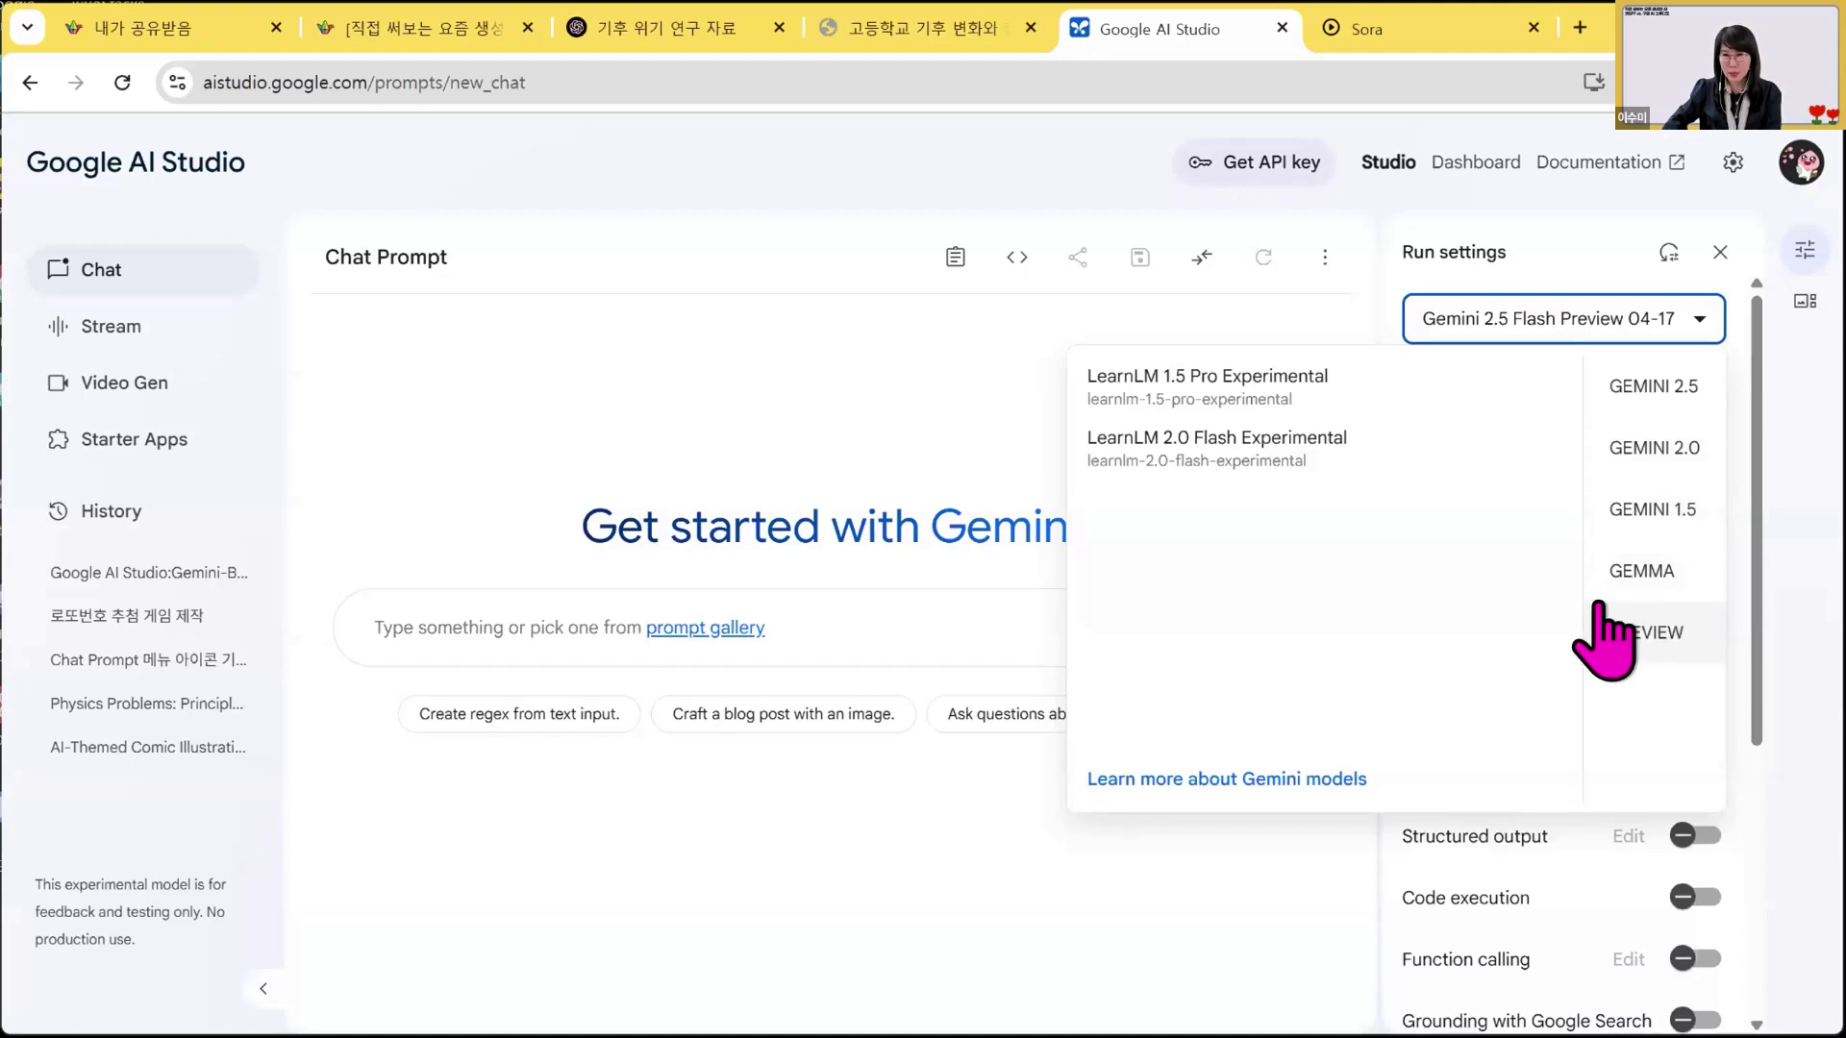
mouse_move(1571, 400)
mouse_down()
mouse_move(1563, 598)
mouse_move(1582, 555)
mouse_up()
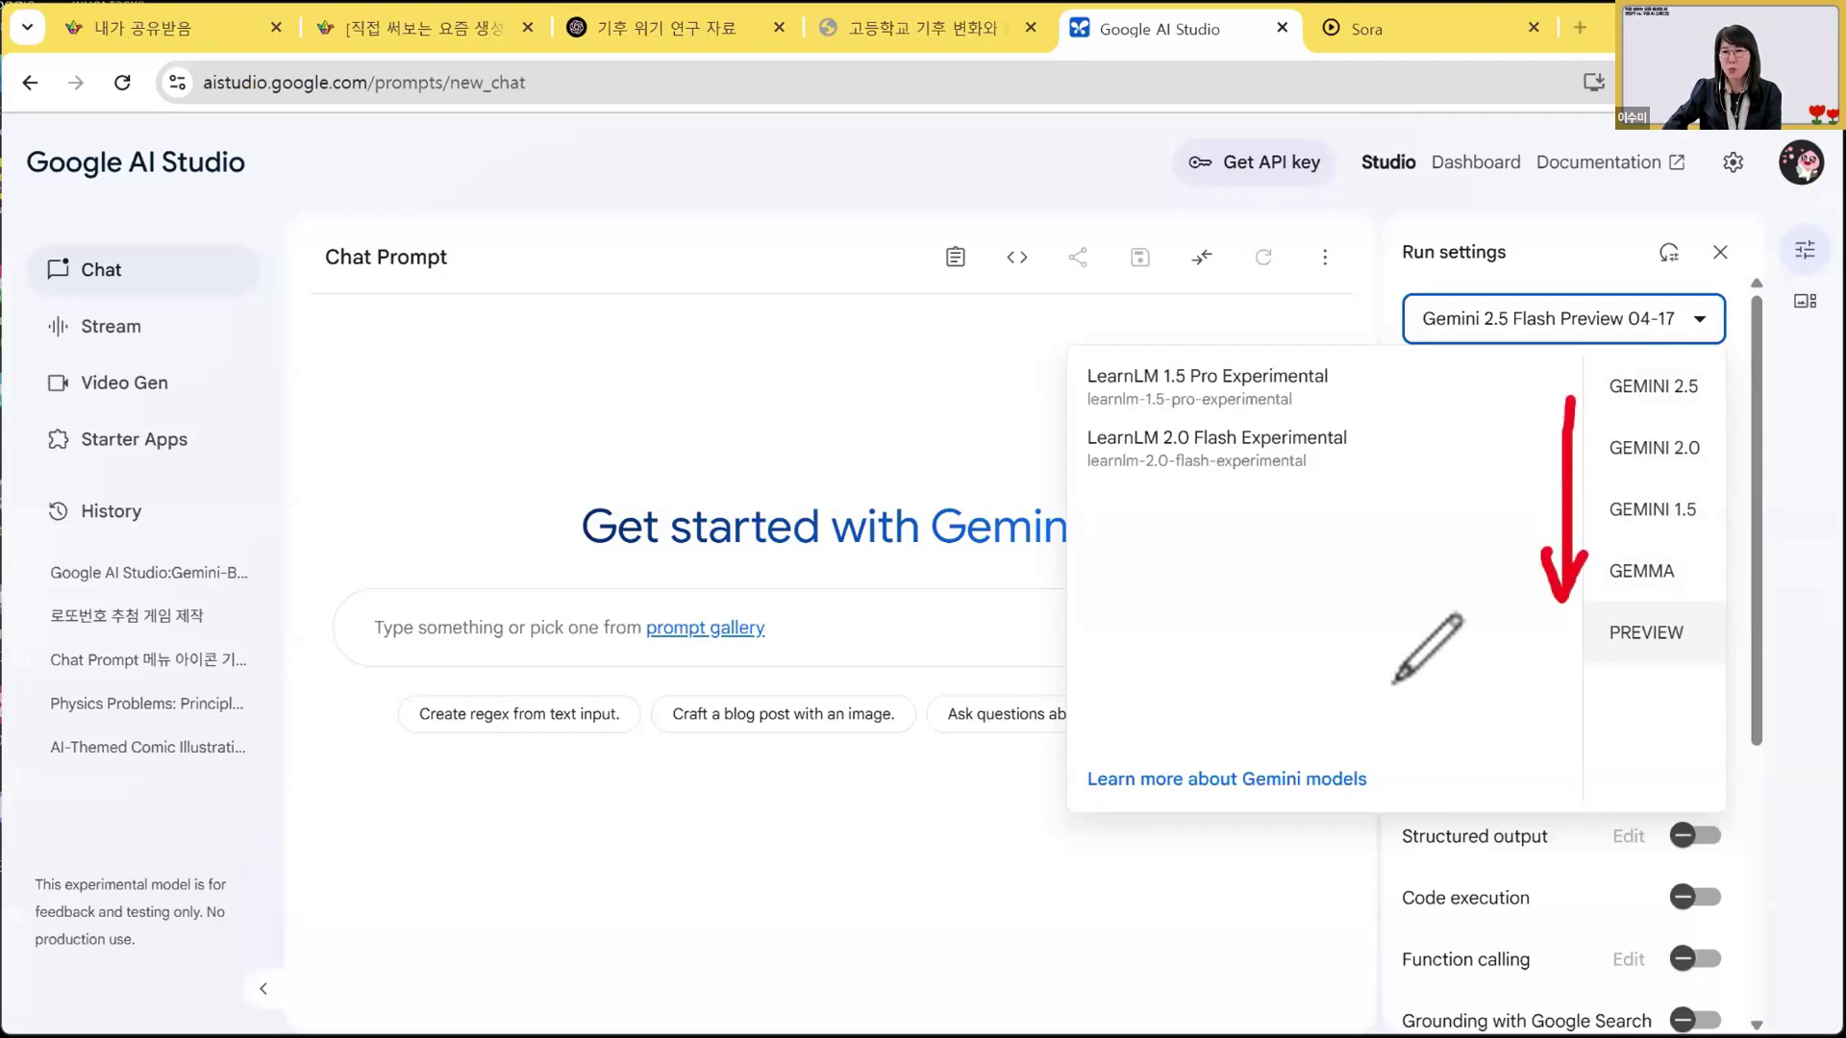
mouse_move(1731, 594)
mouse_down()
mouse_move(1721, 420)
mouse_move(1738, 454)
mouse_up()
click(1710, 440)
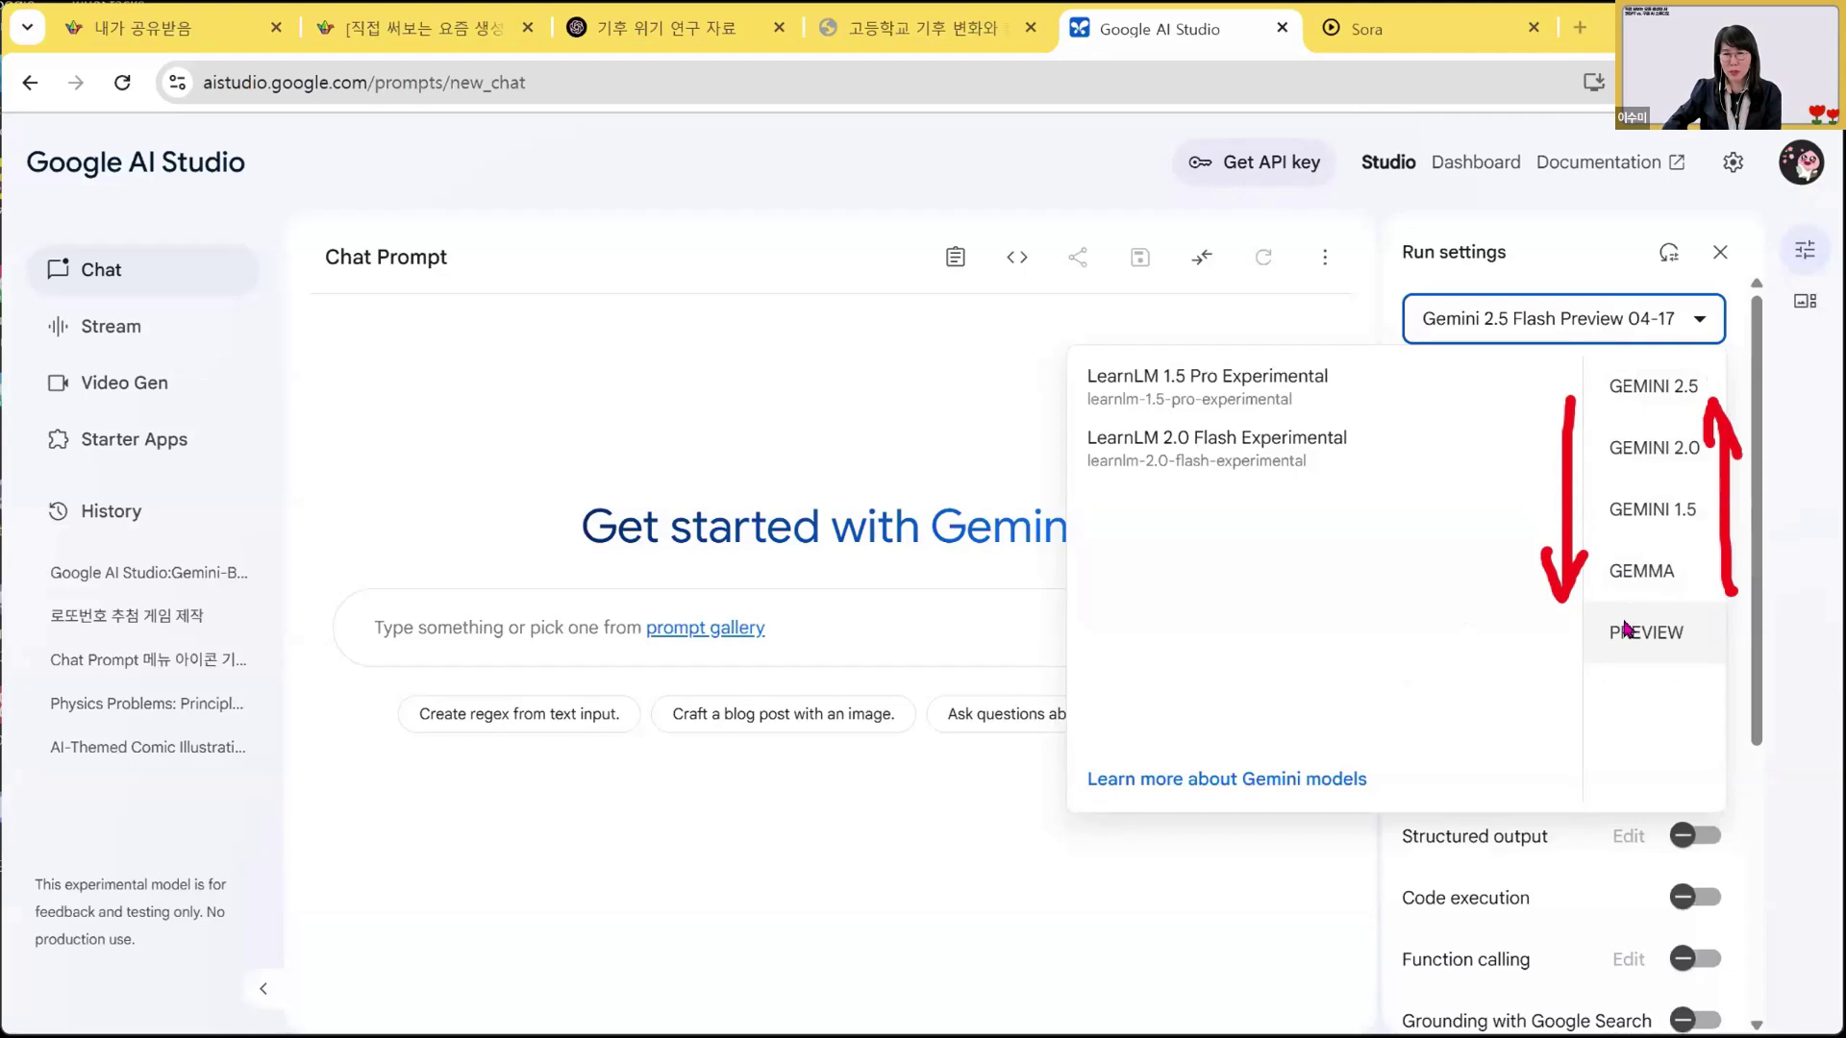
key(e)
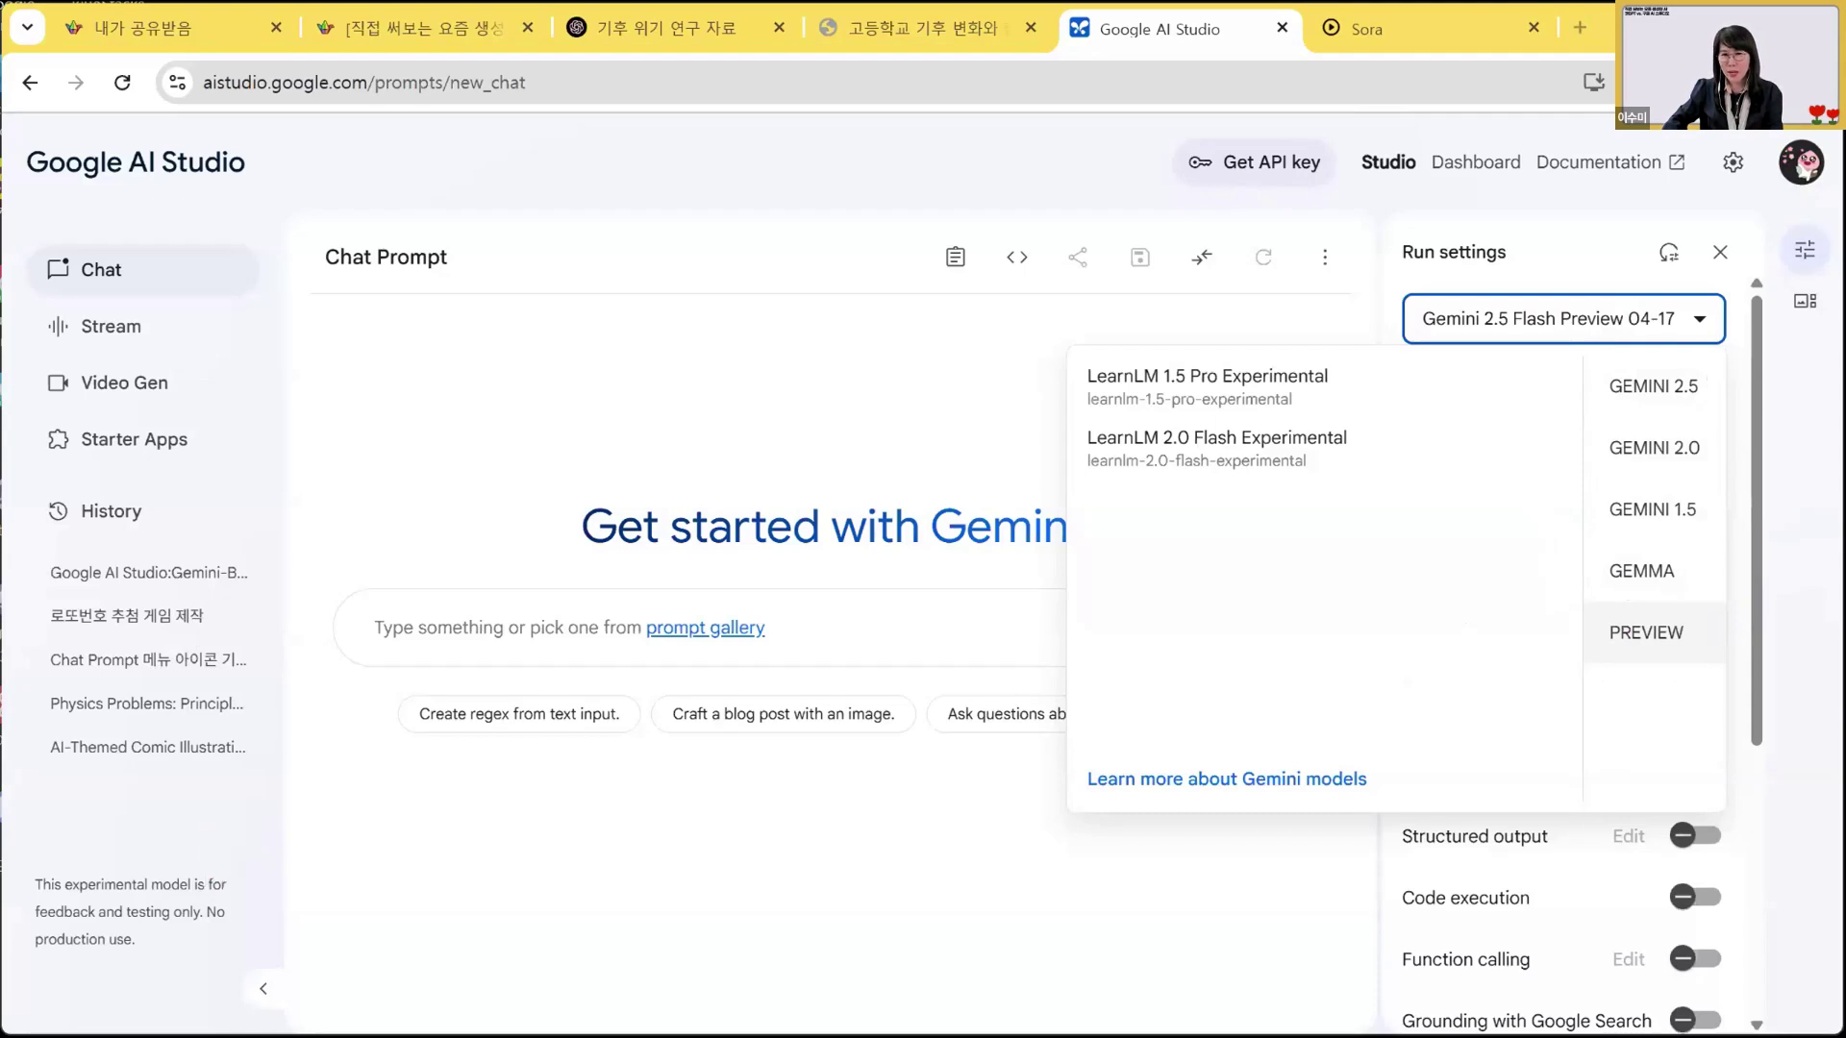
click(878, 898)
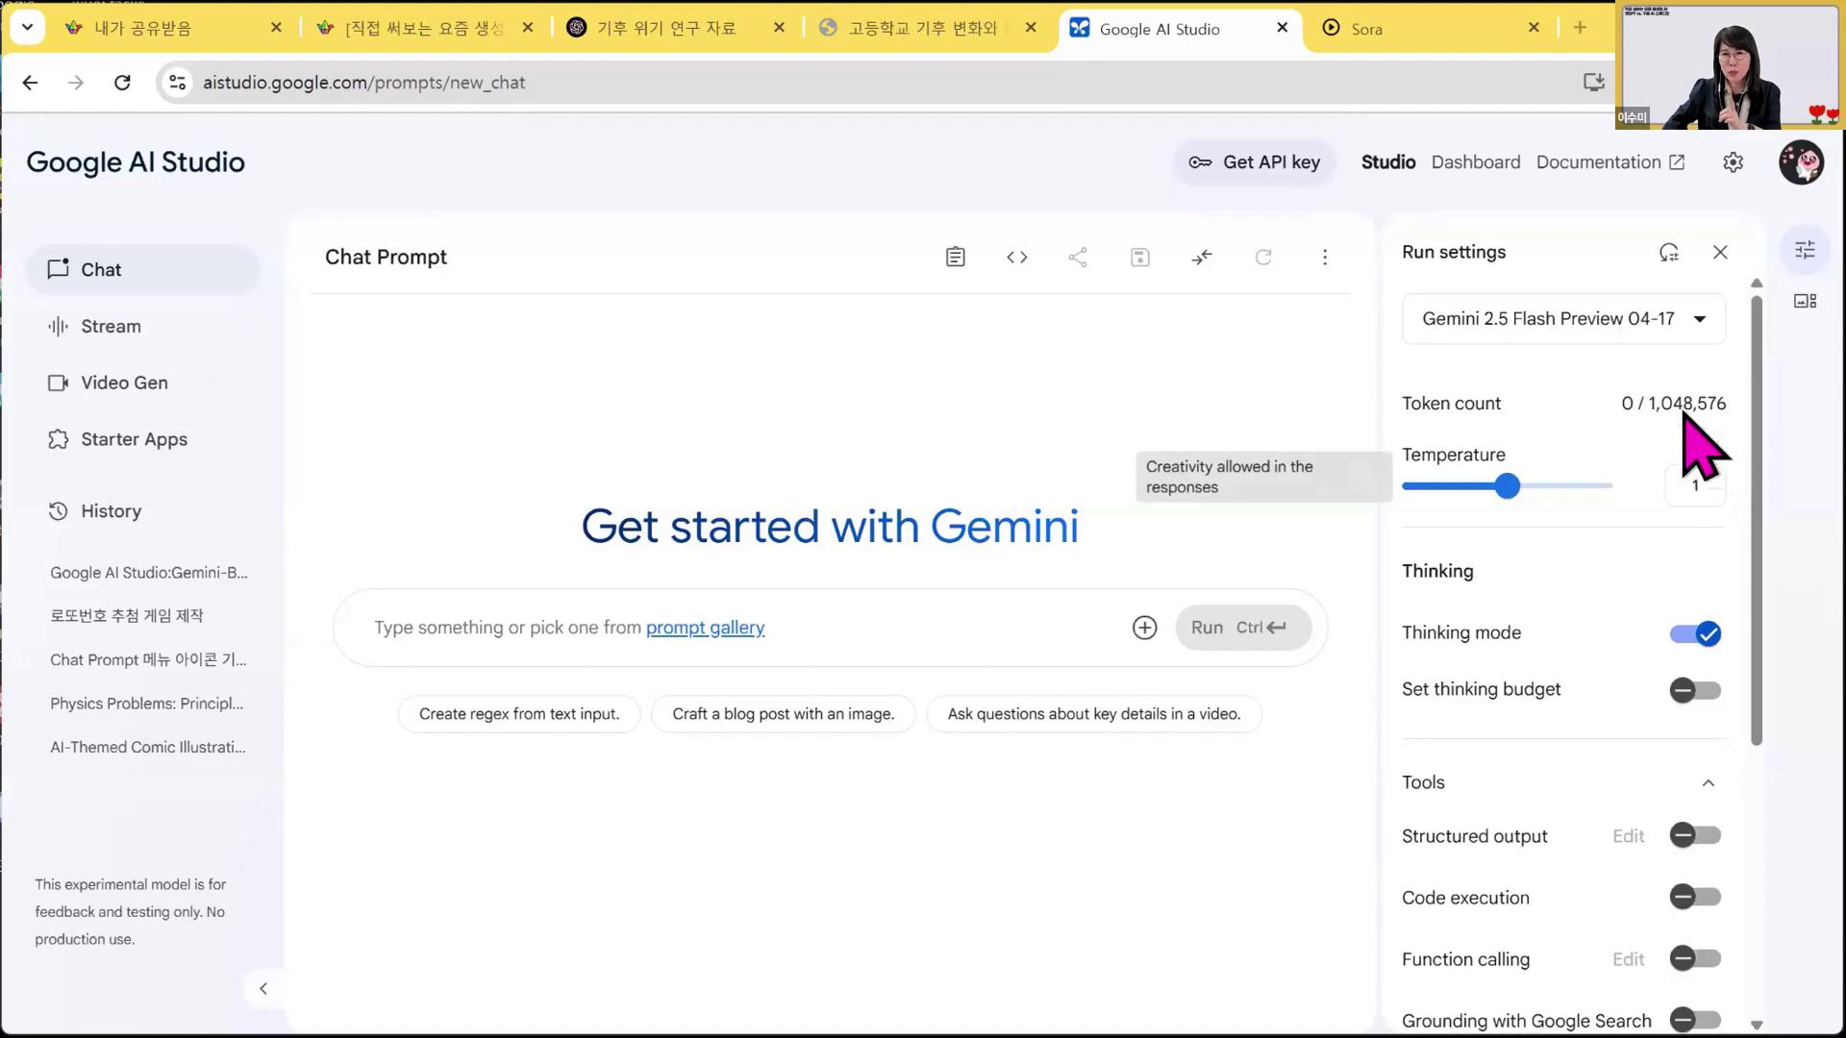
Set the chat model to Gemini 2.0 Flash (Image Generation) Experimental
mouse_move(1695, 332)
click(1698, 327)
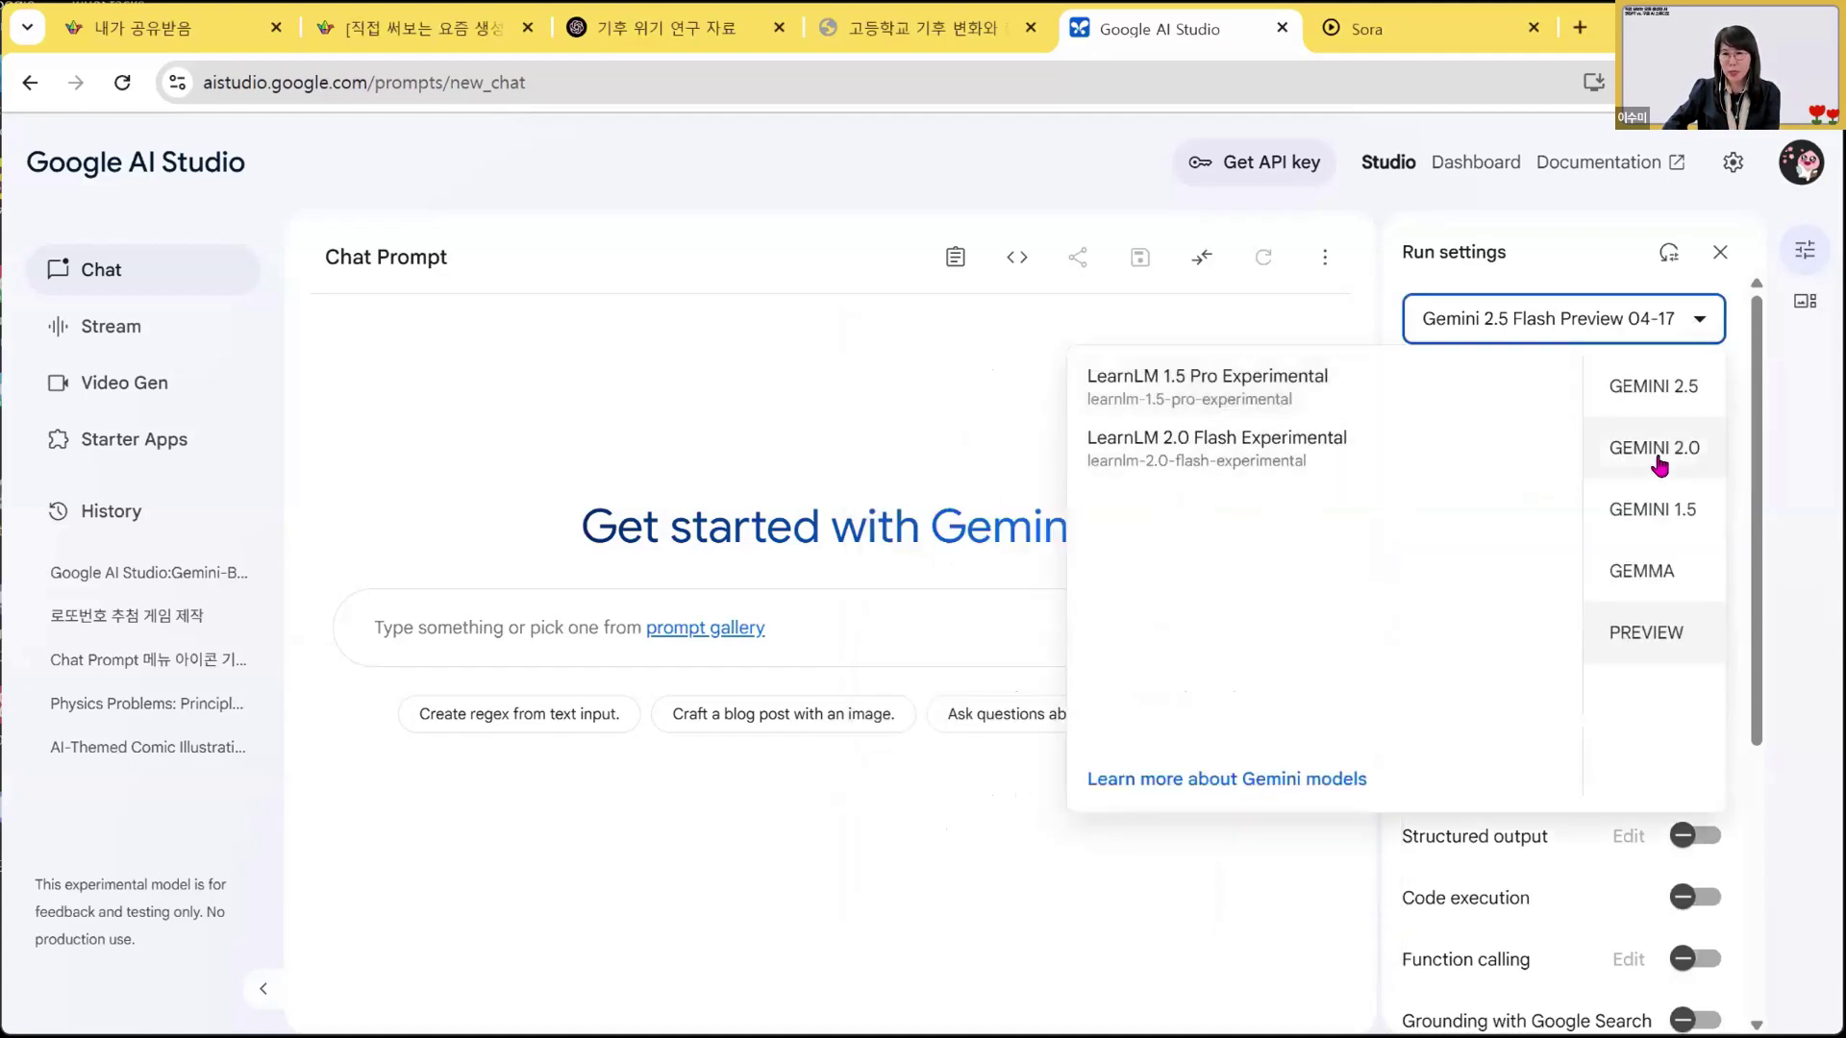
click(1659, 463)
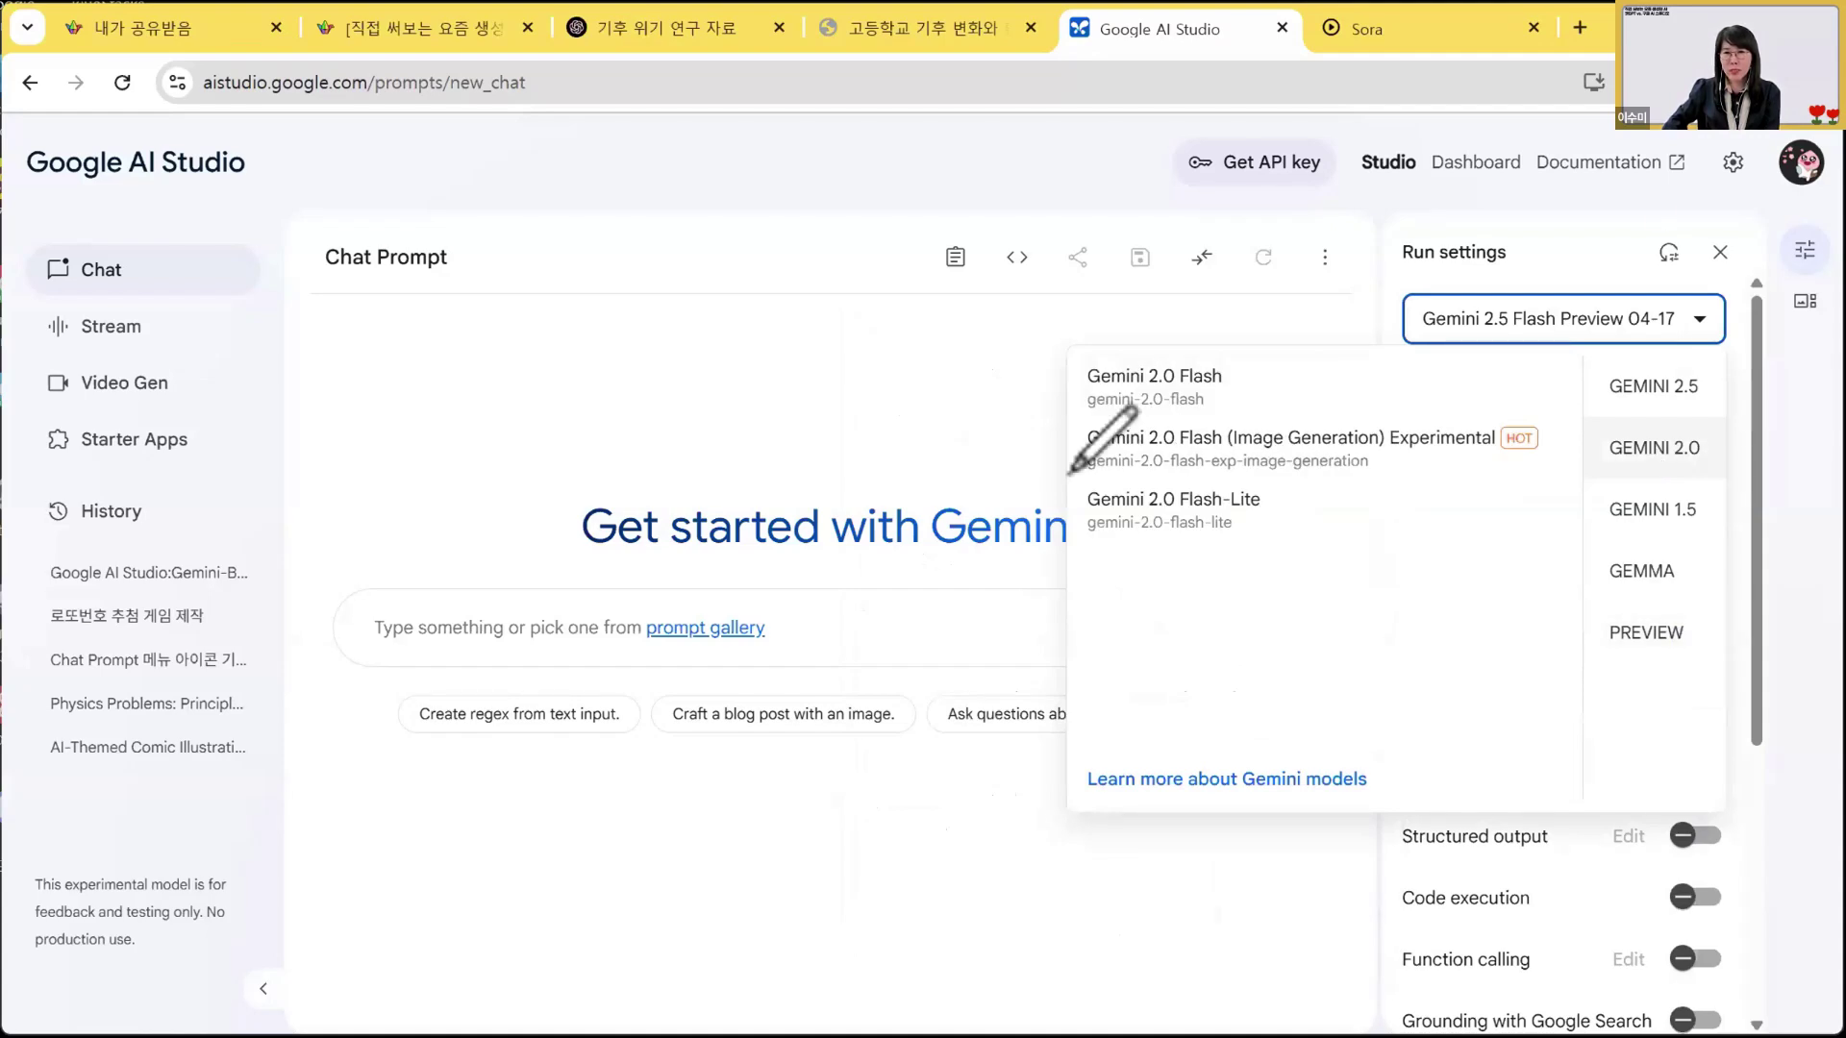
mouse_move(1072, 485)
mouse_down()
mouse_move(1552, 485)
mouse_move(1577, 395)
mouse_move(1084, 387)
mouse_move(1065, 469)
mouse_up()
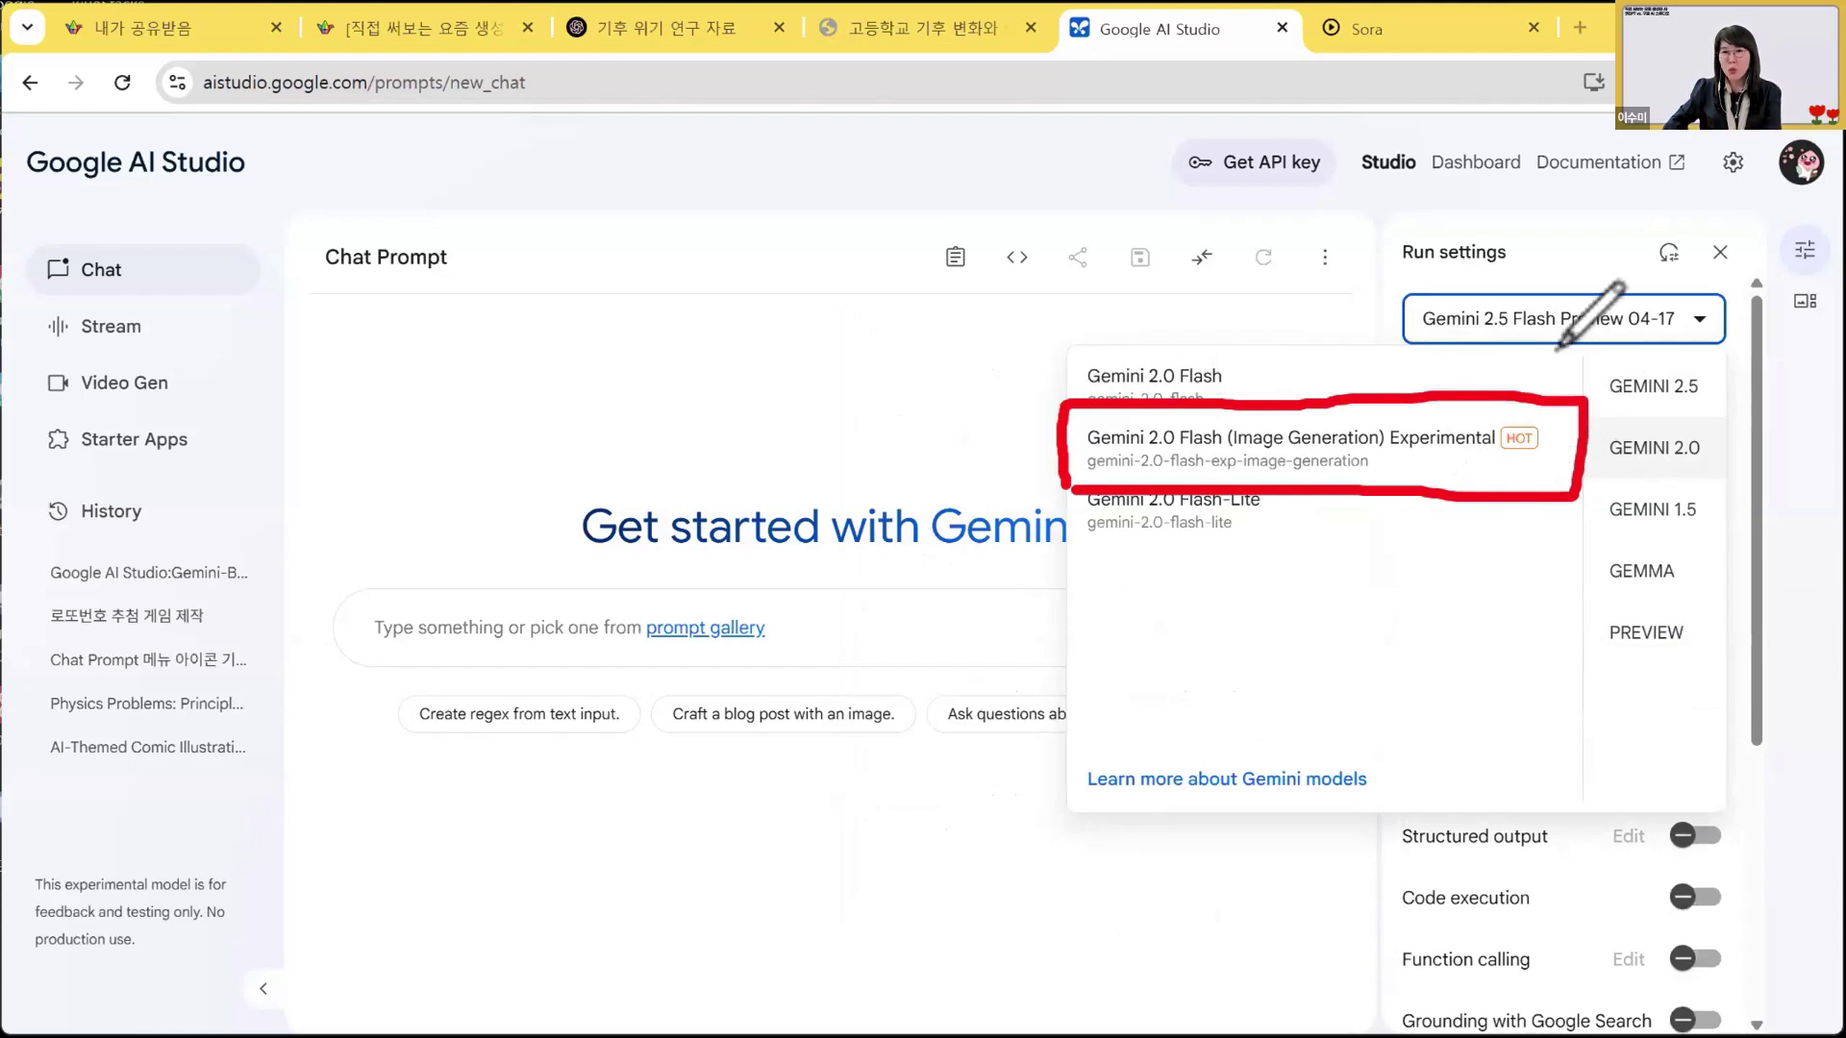
mouse_move(1559, 344)
mouse_down()
mouse_move(1567, 378)
mouse_move(1635, 327)
mouse_up()
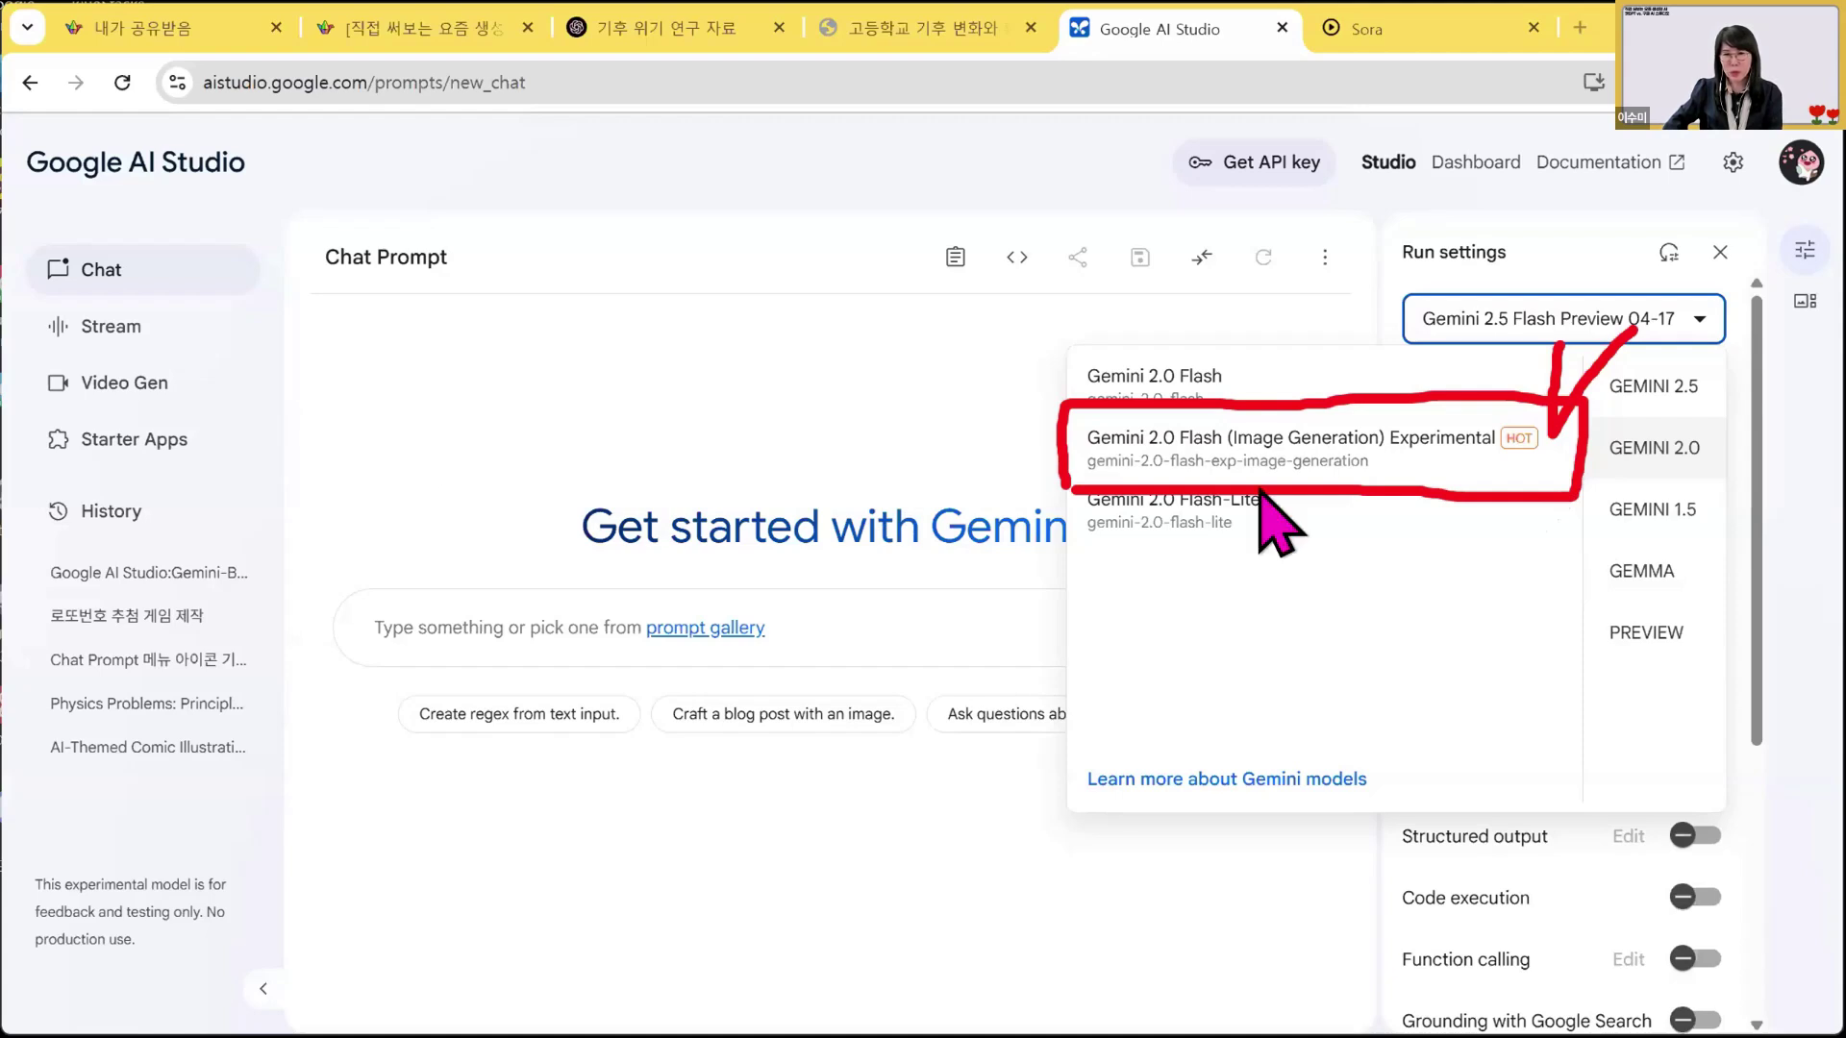
click(1457, 462)
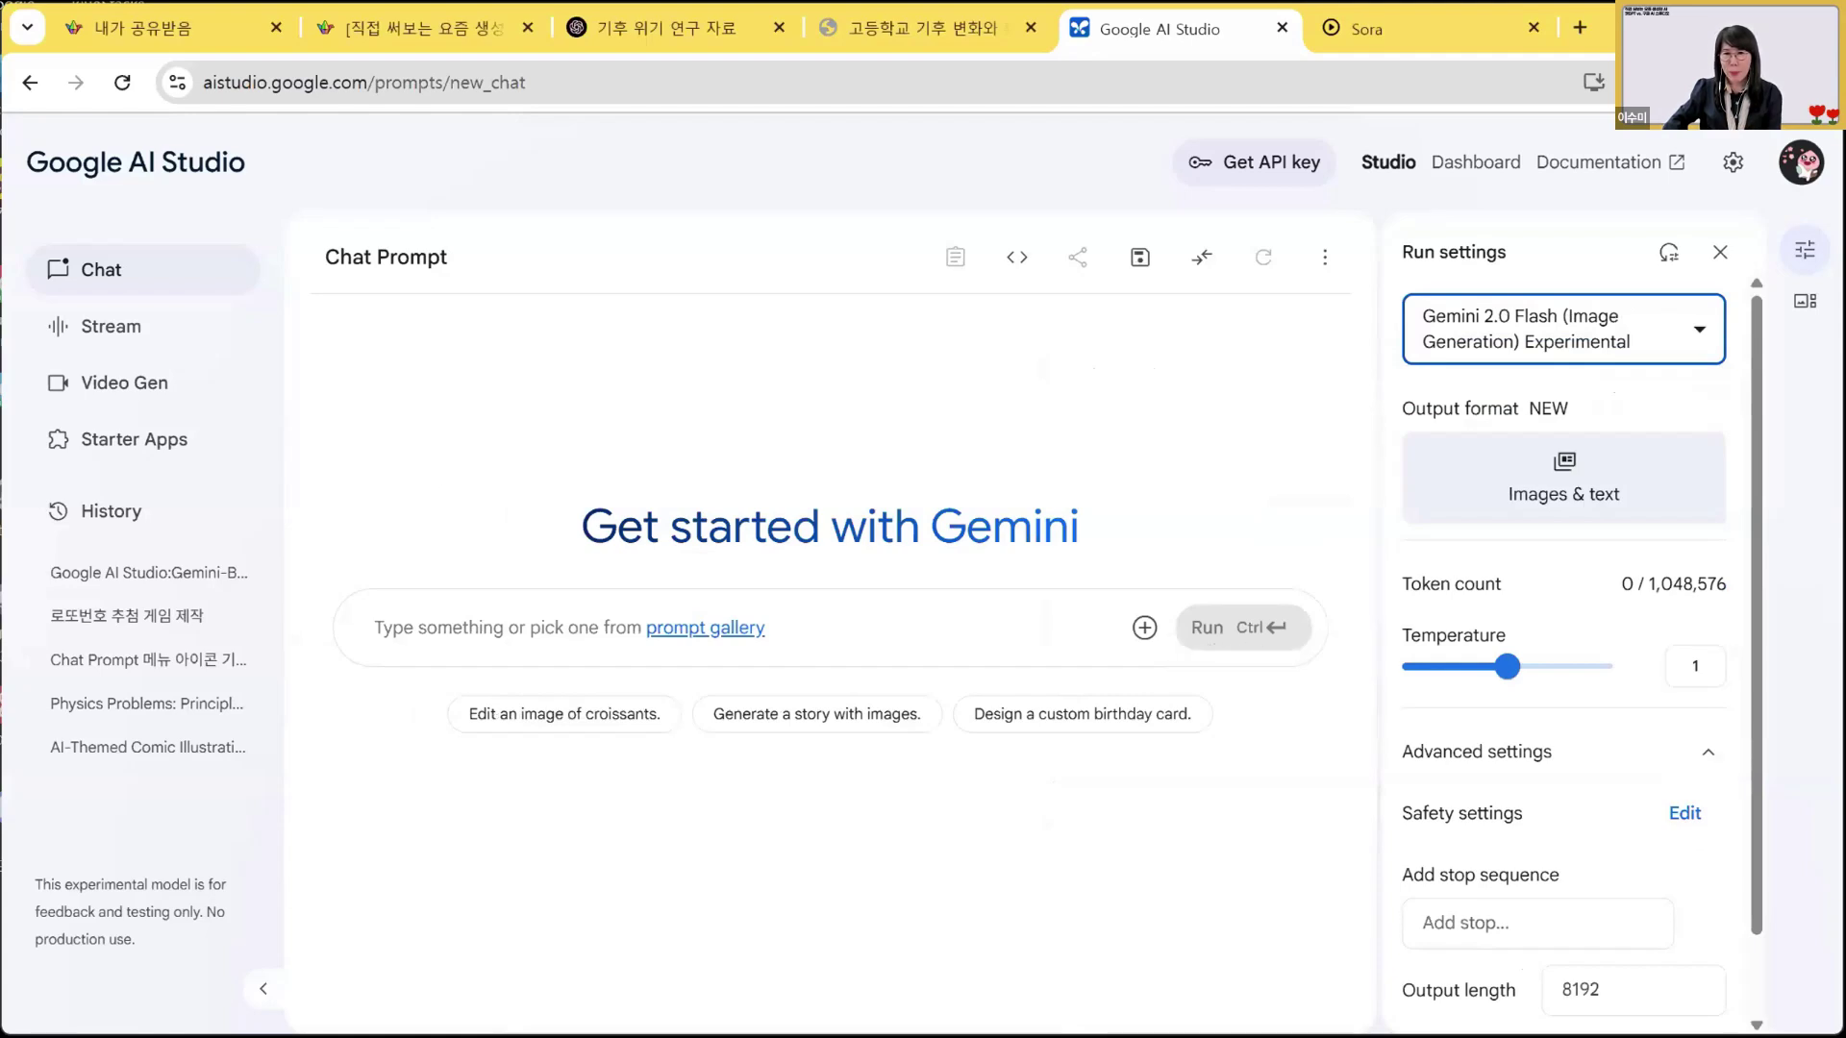
mouse_move(1373, 358)
mouse_down()
mouse_move(1757, 354)
mouse_move(1634, 267)
mouse_move(1418, 287)
mouse_move(1369, 348)
mouse_up()
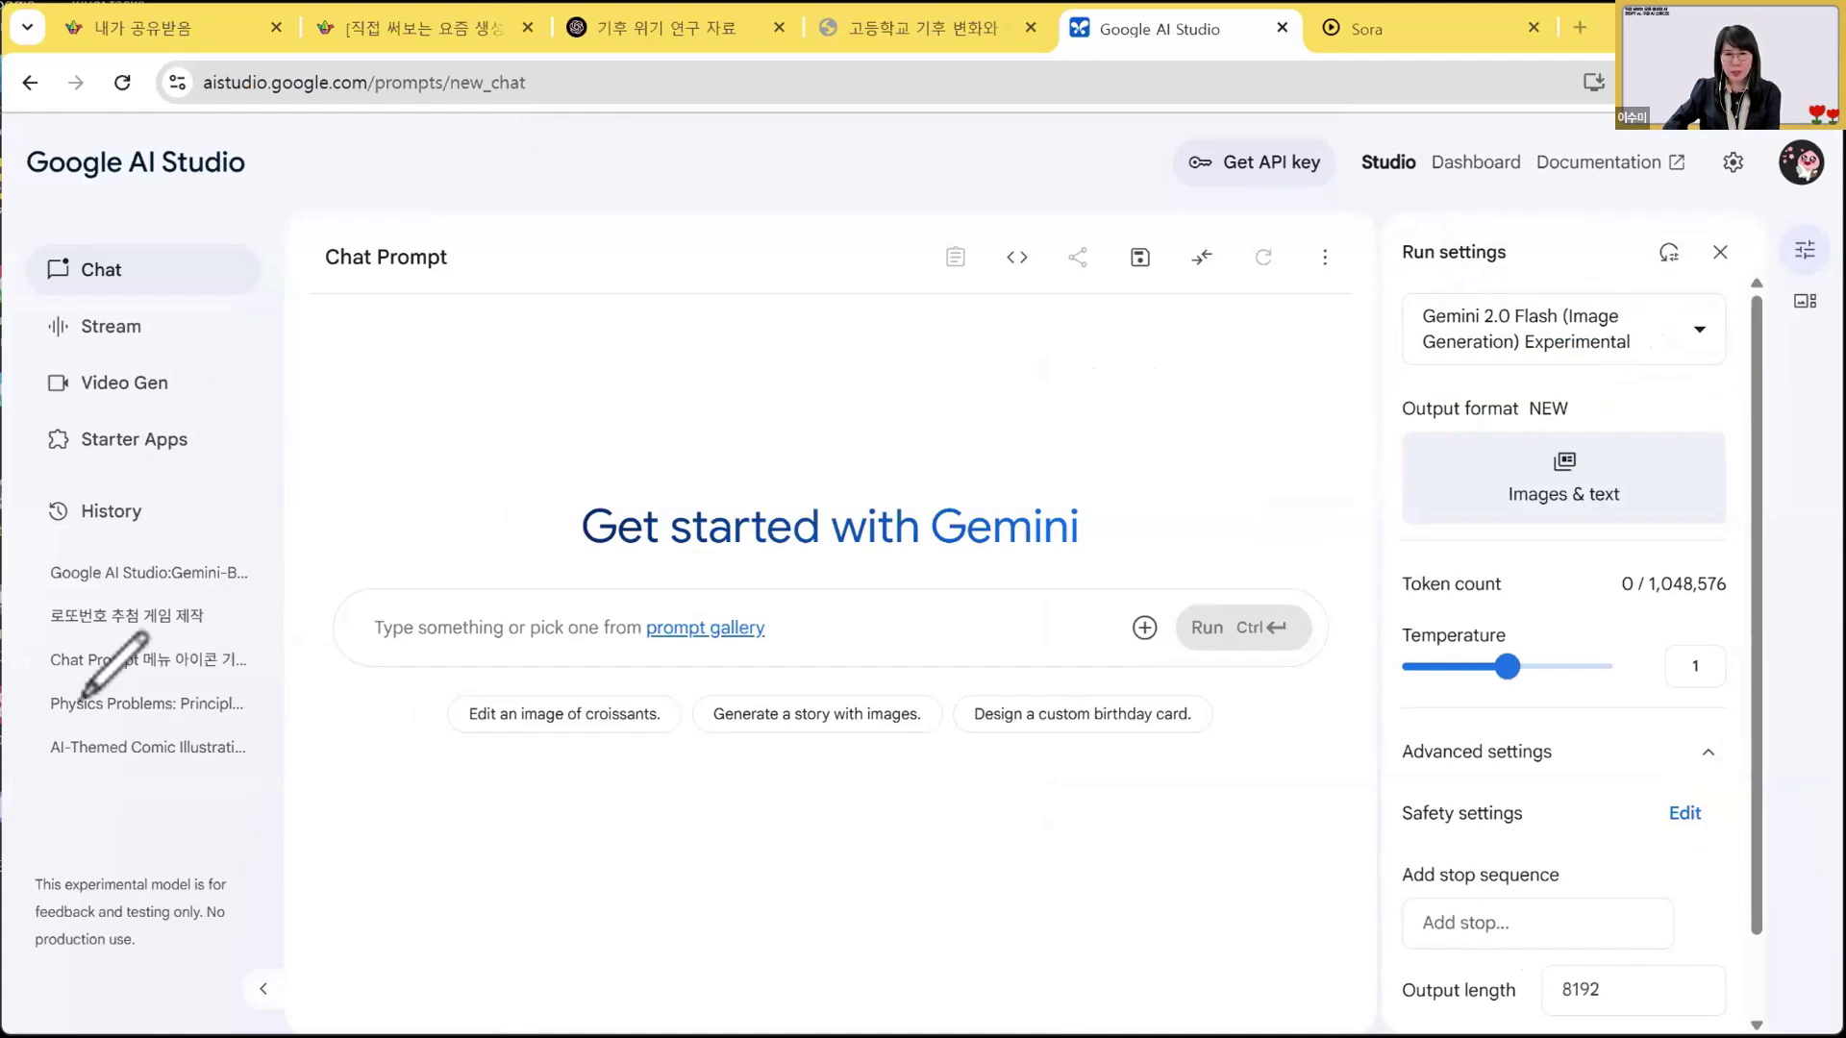
Submit the prompt "지구의날 포스터 그려줘" for an Earth Day poster and follow it up with the prompt "지구의날"
click(478, 623)
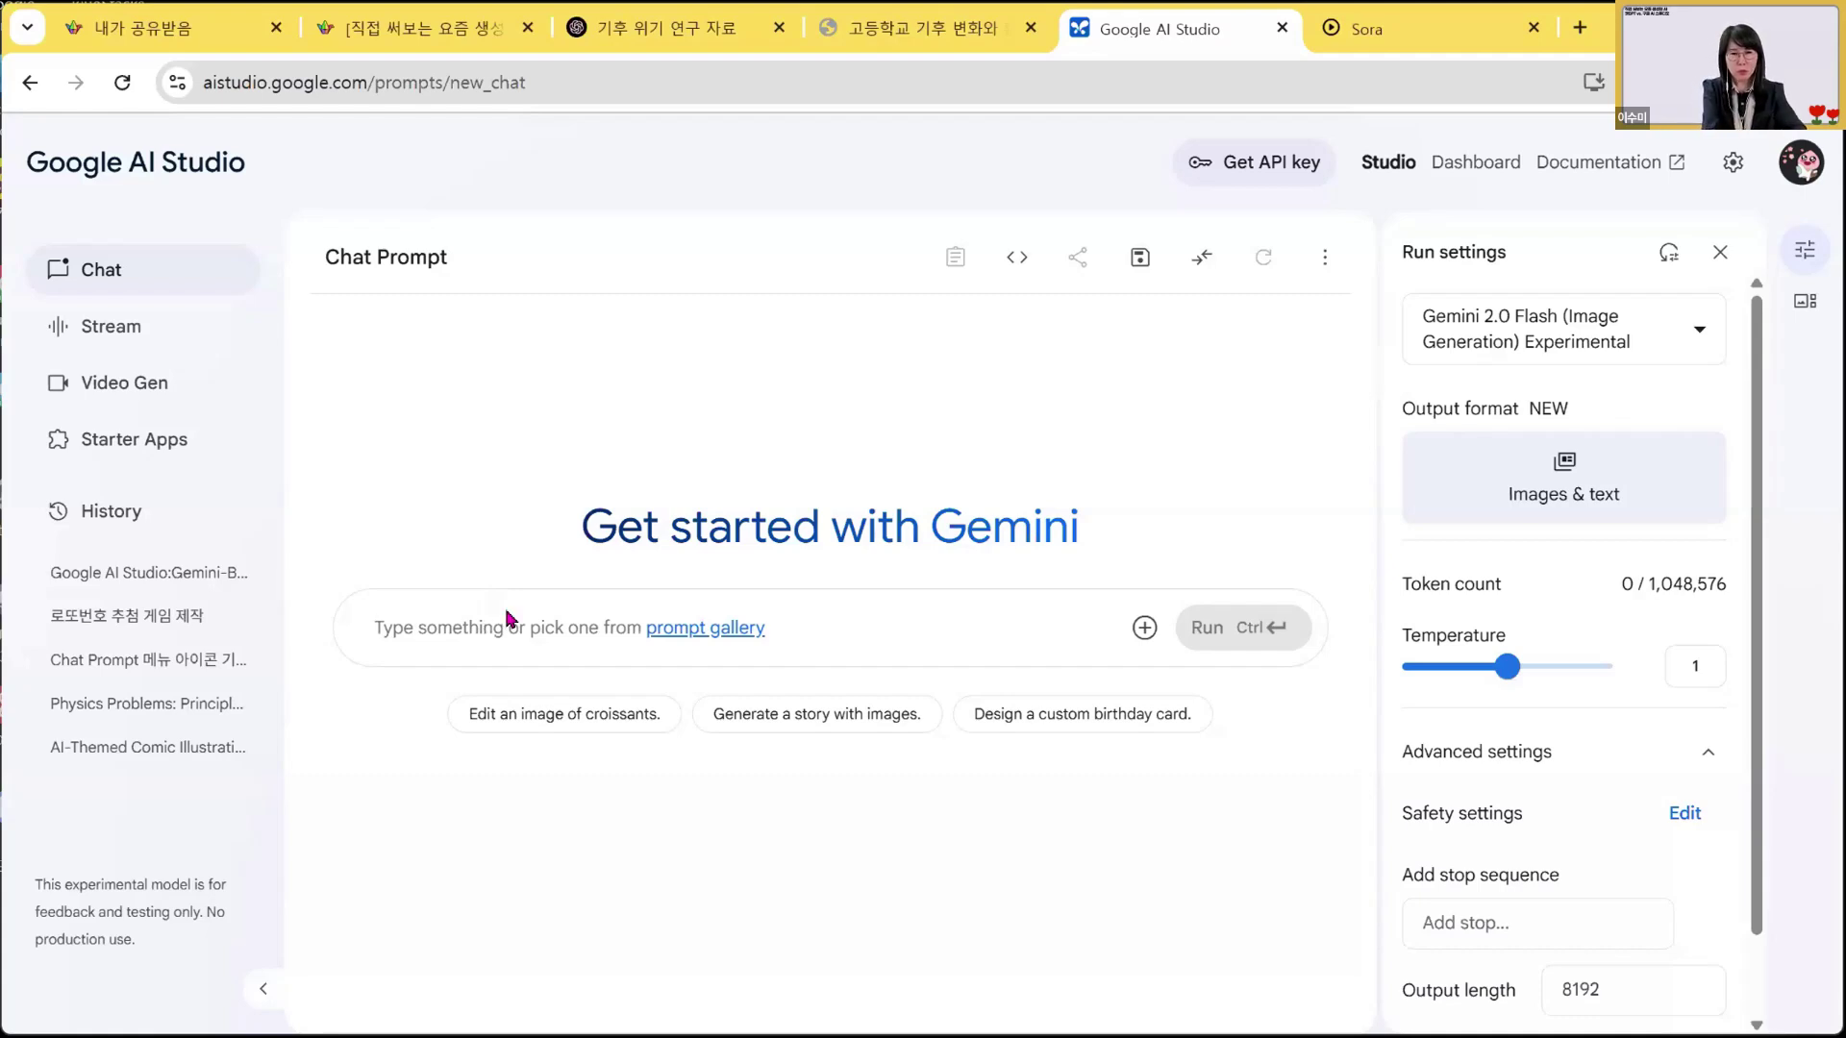
text(ㅓ)
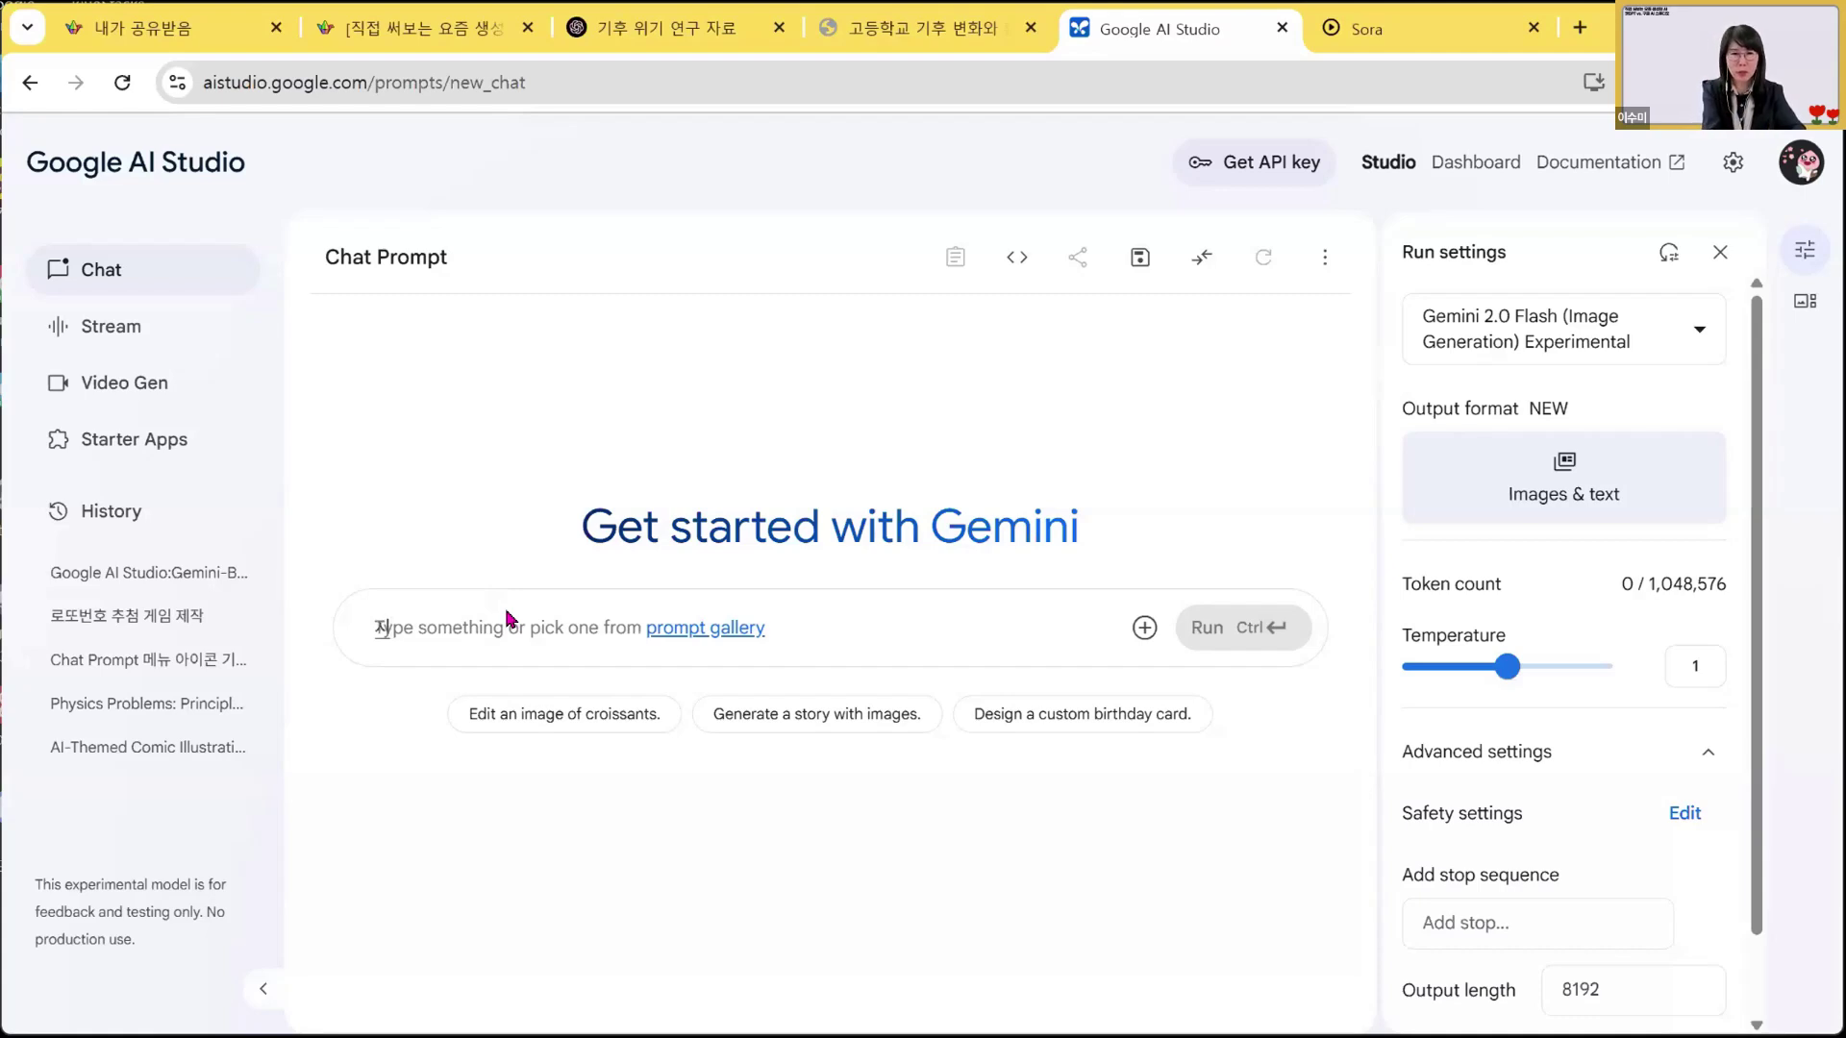
text(지구의날 피포스터 그려줘)
key(ctrl+Return)
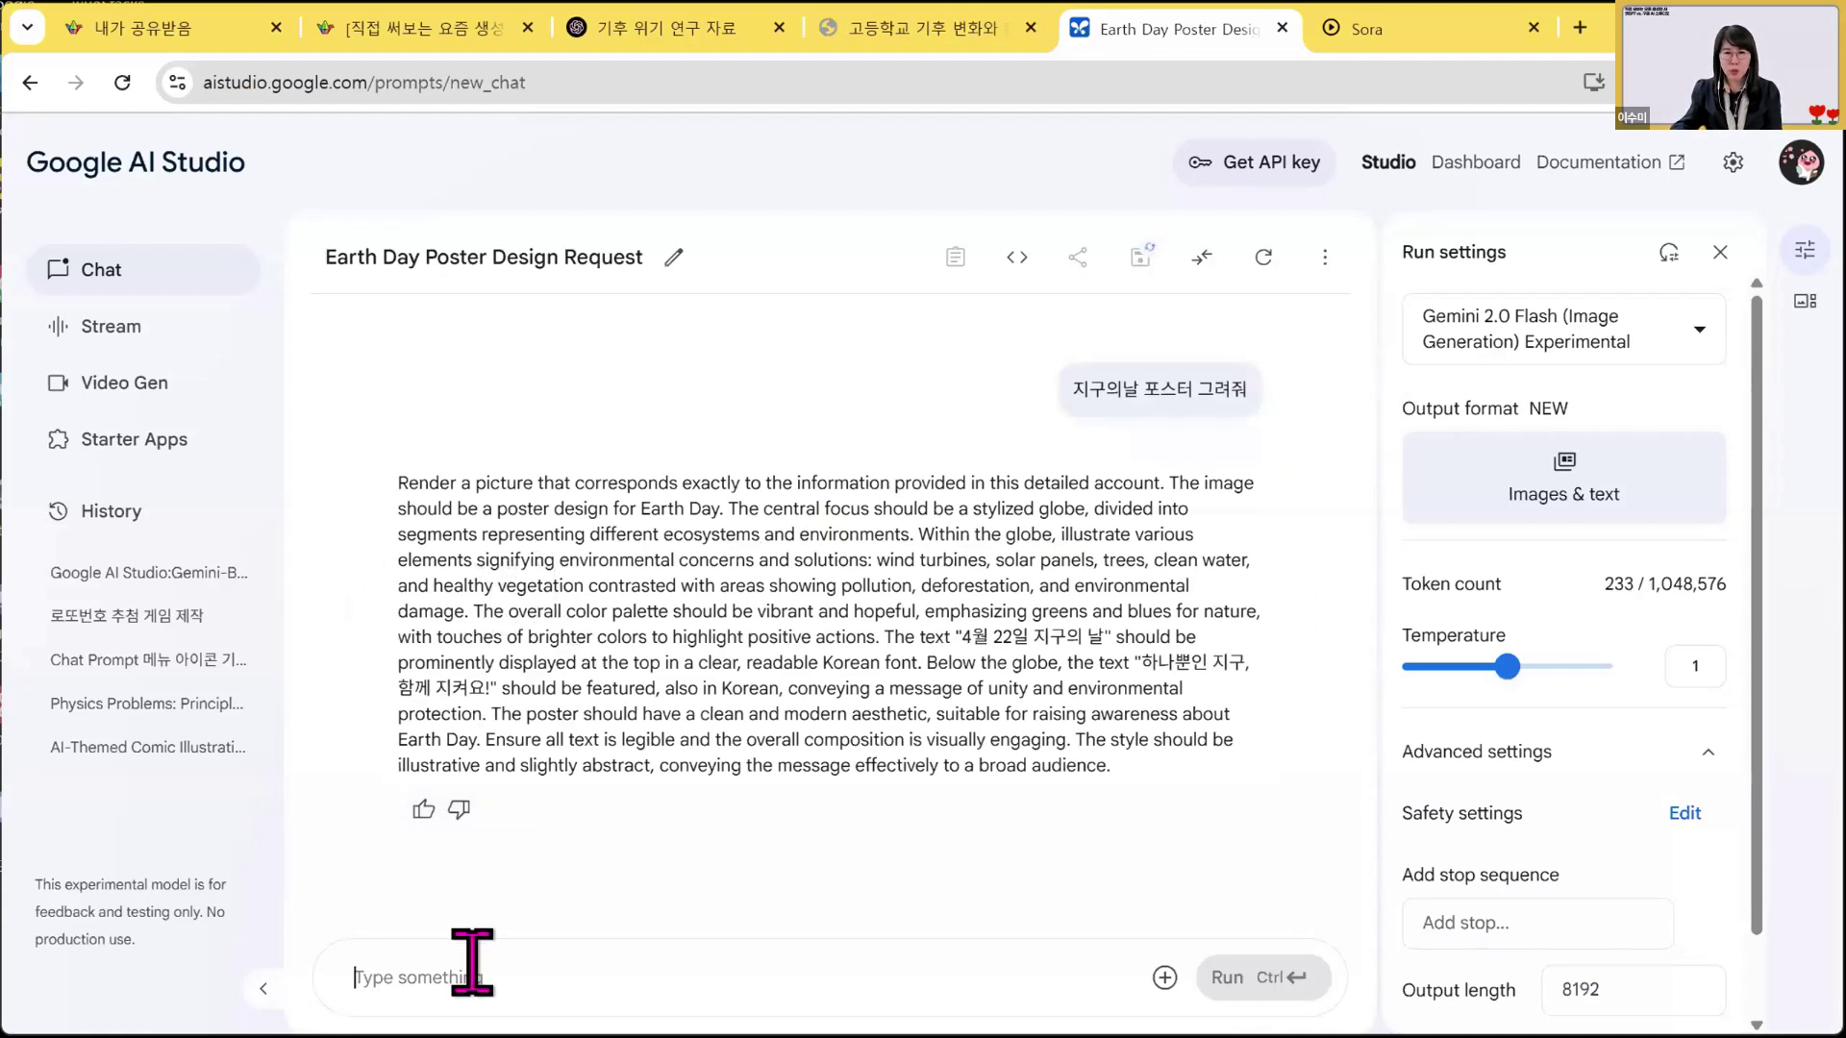
text(지구의날)
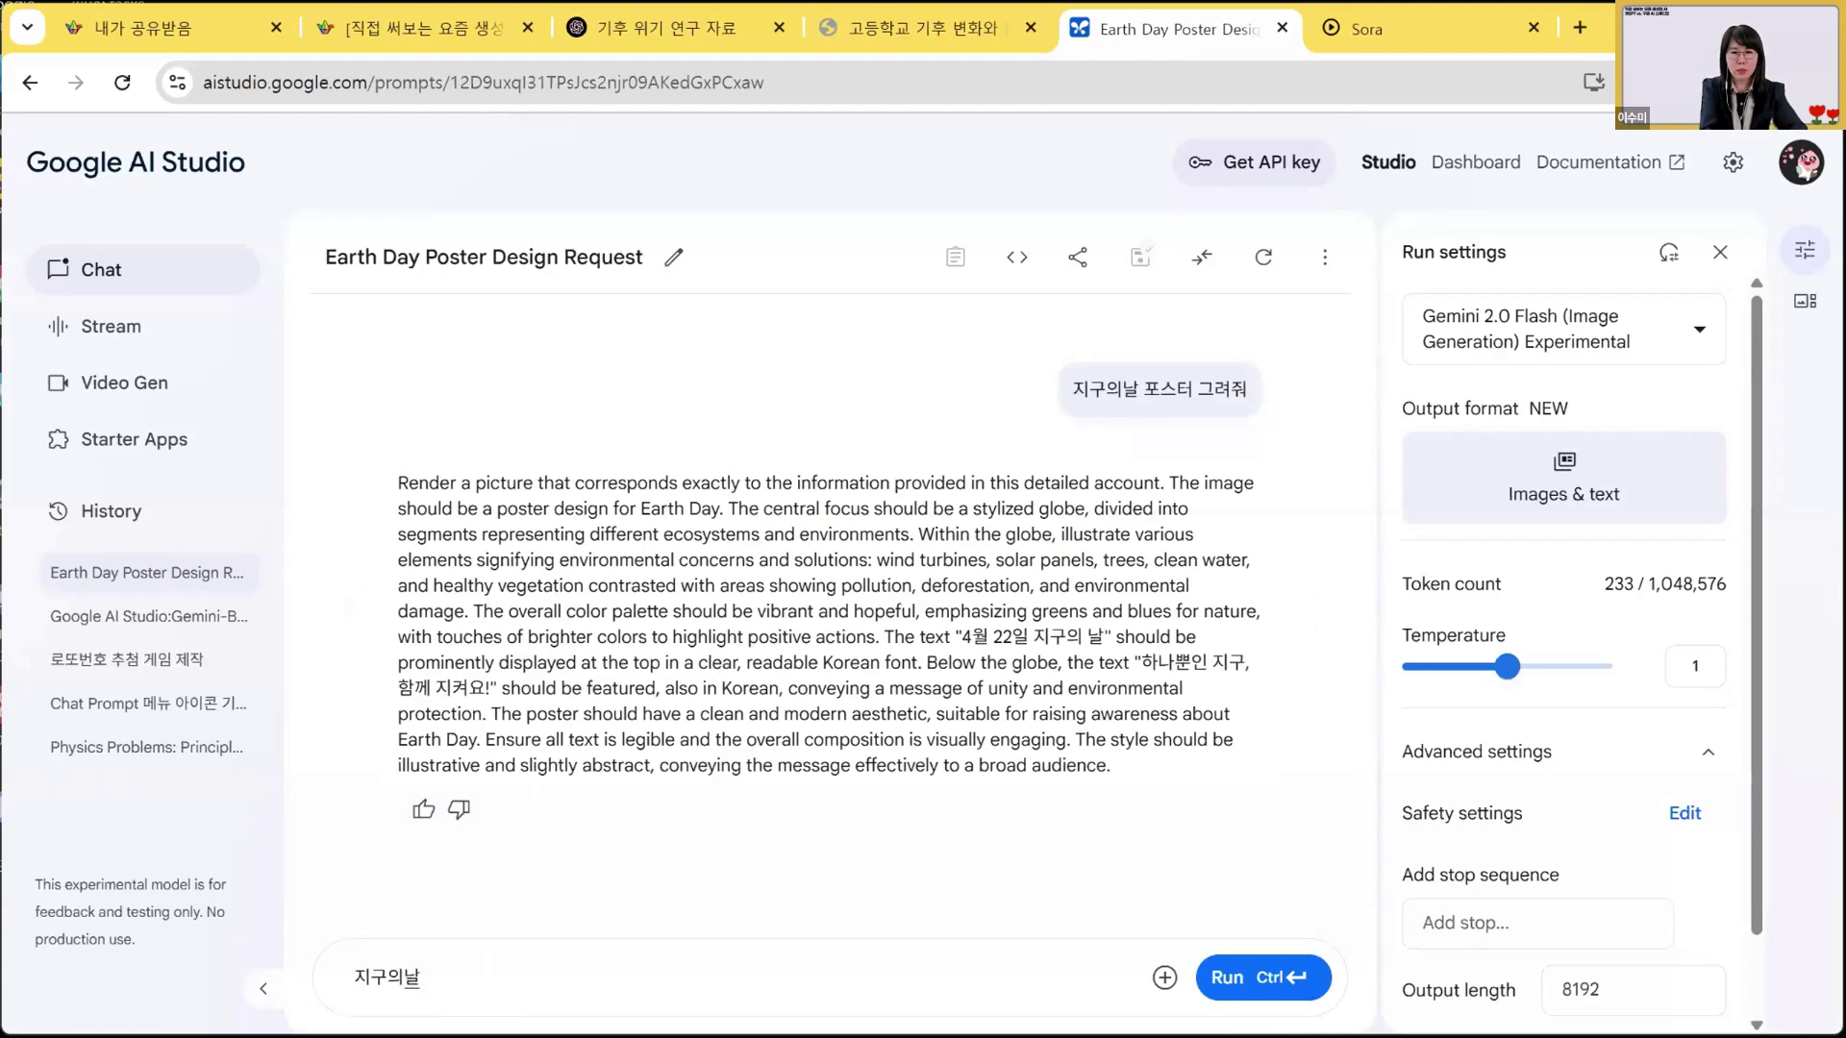
key(ctrl+Return)
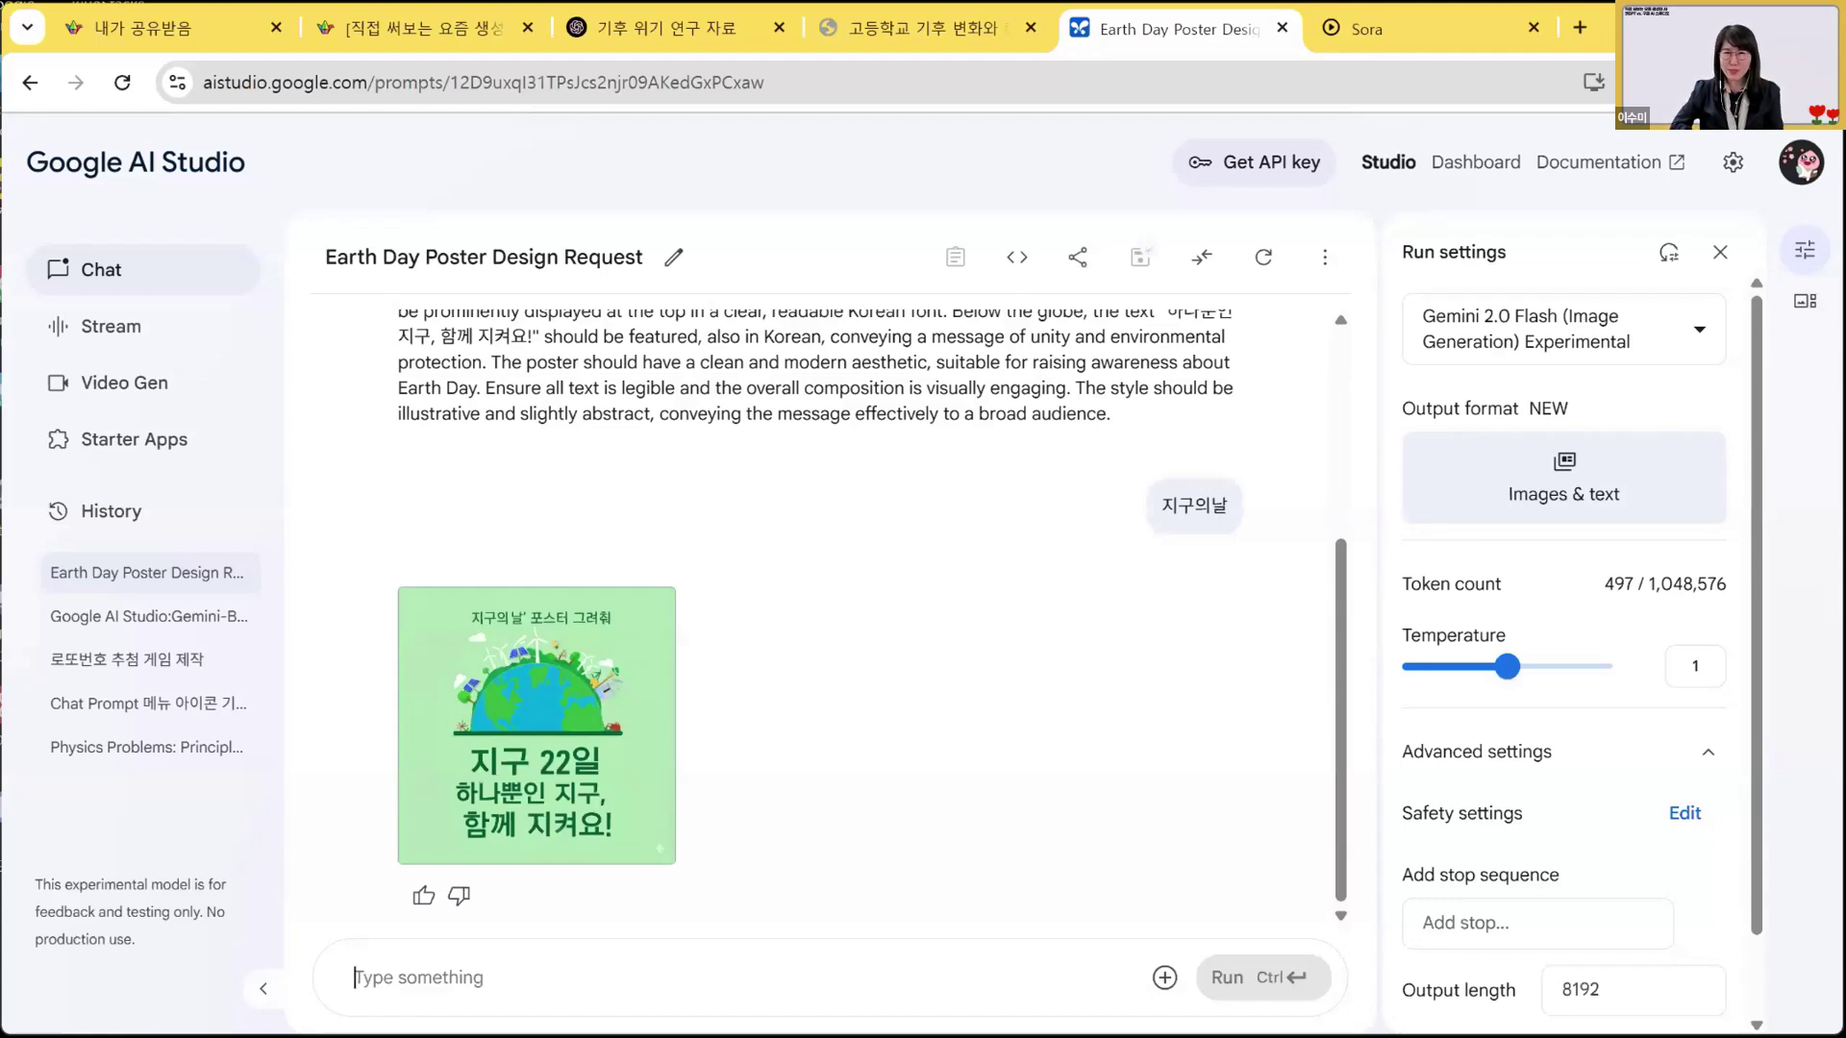
Enlarge the generated Earth Day poster, examine its artwork and Korean lettering over the full height, and close the preview
click(579, 705)
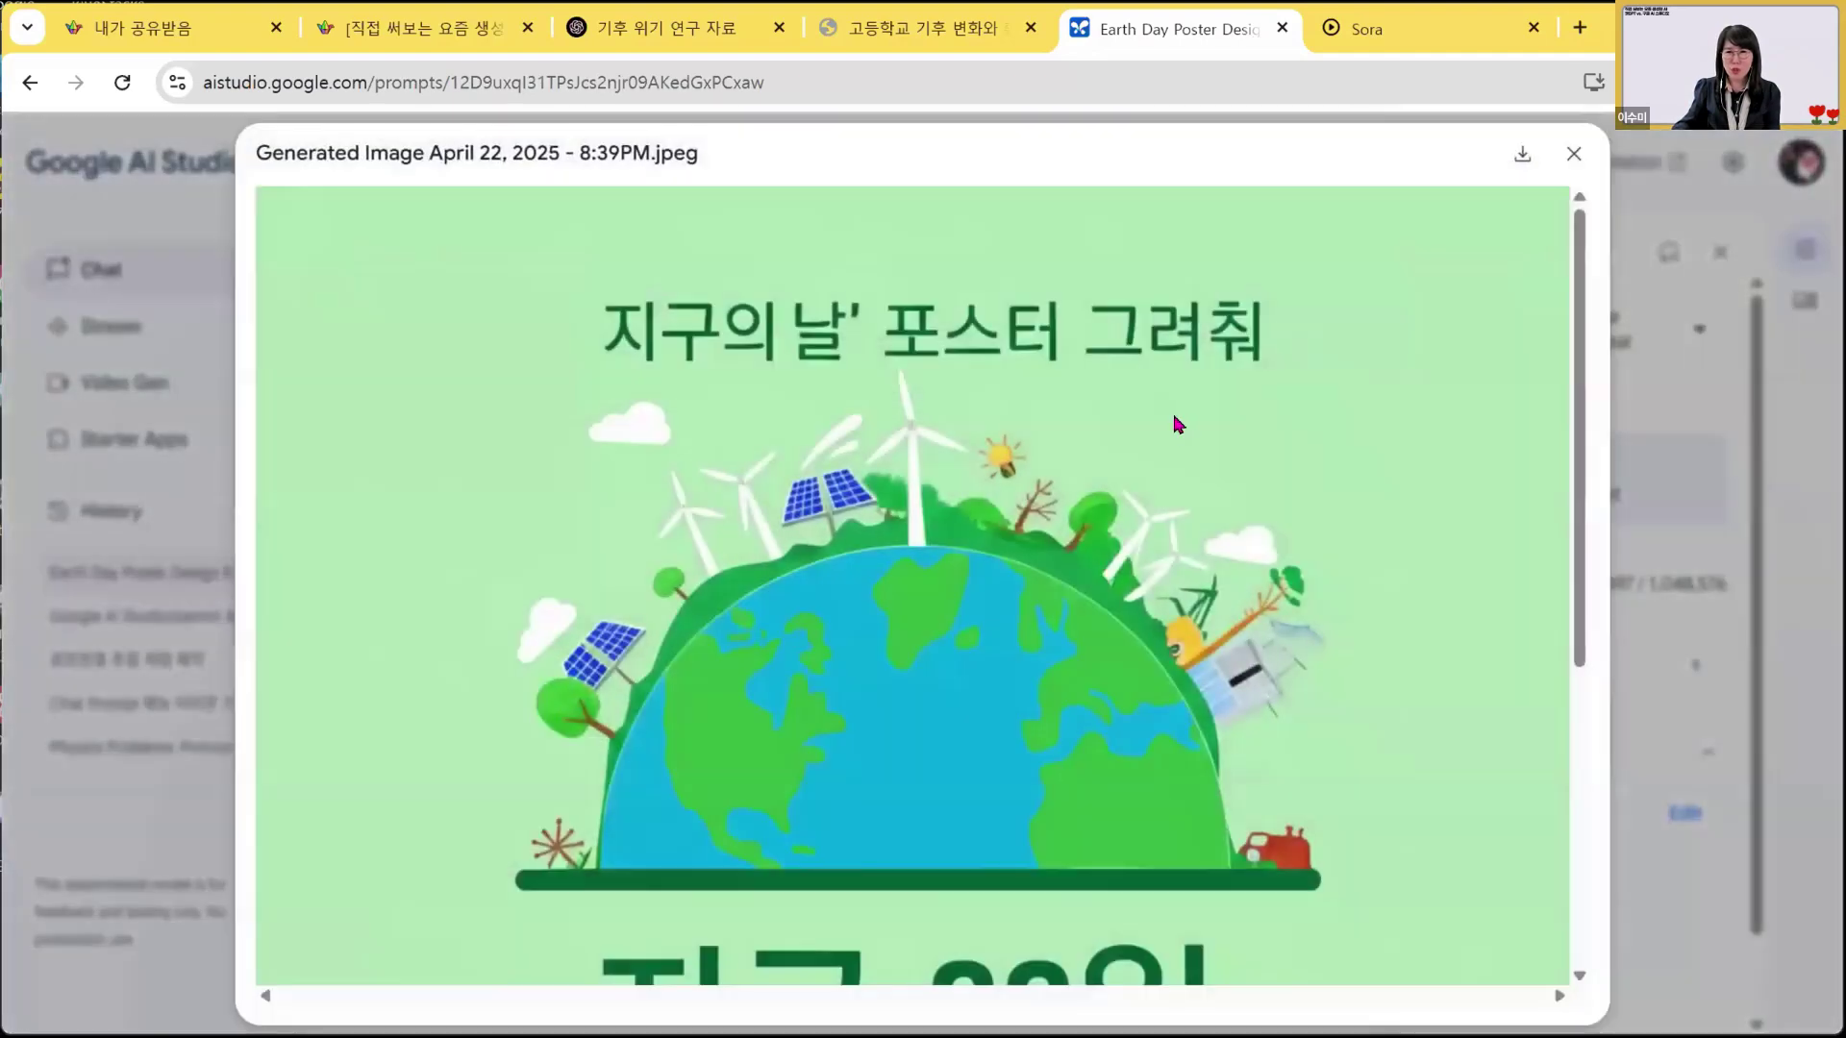
scroll(1155, 504, down, 5)
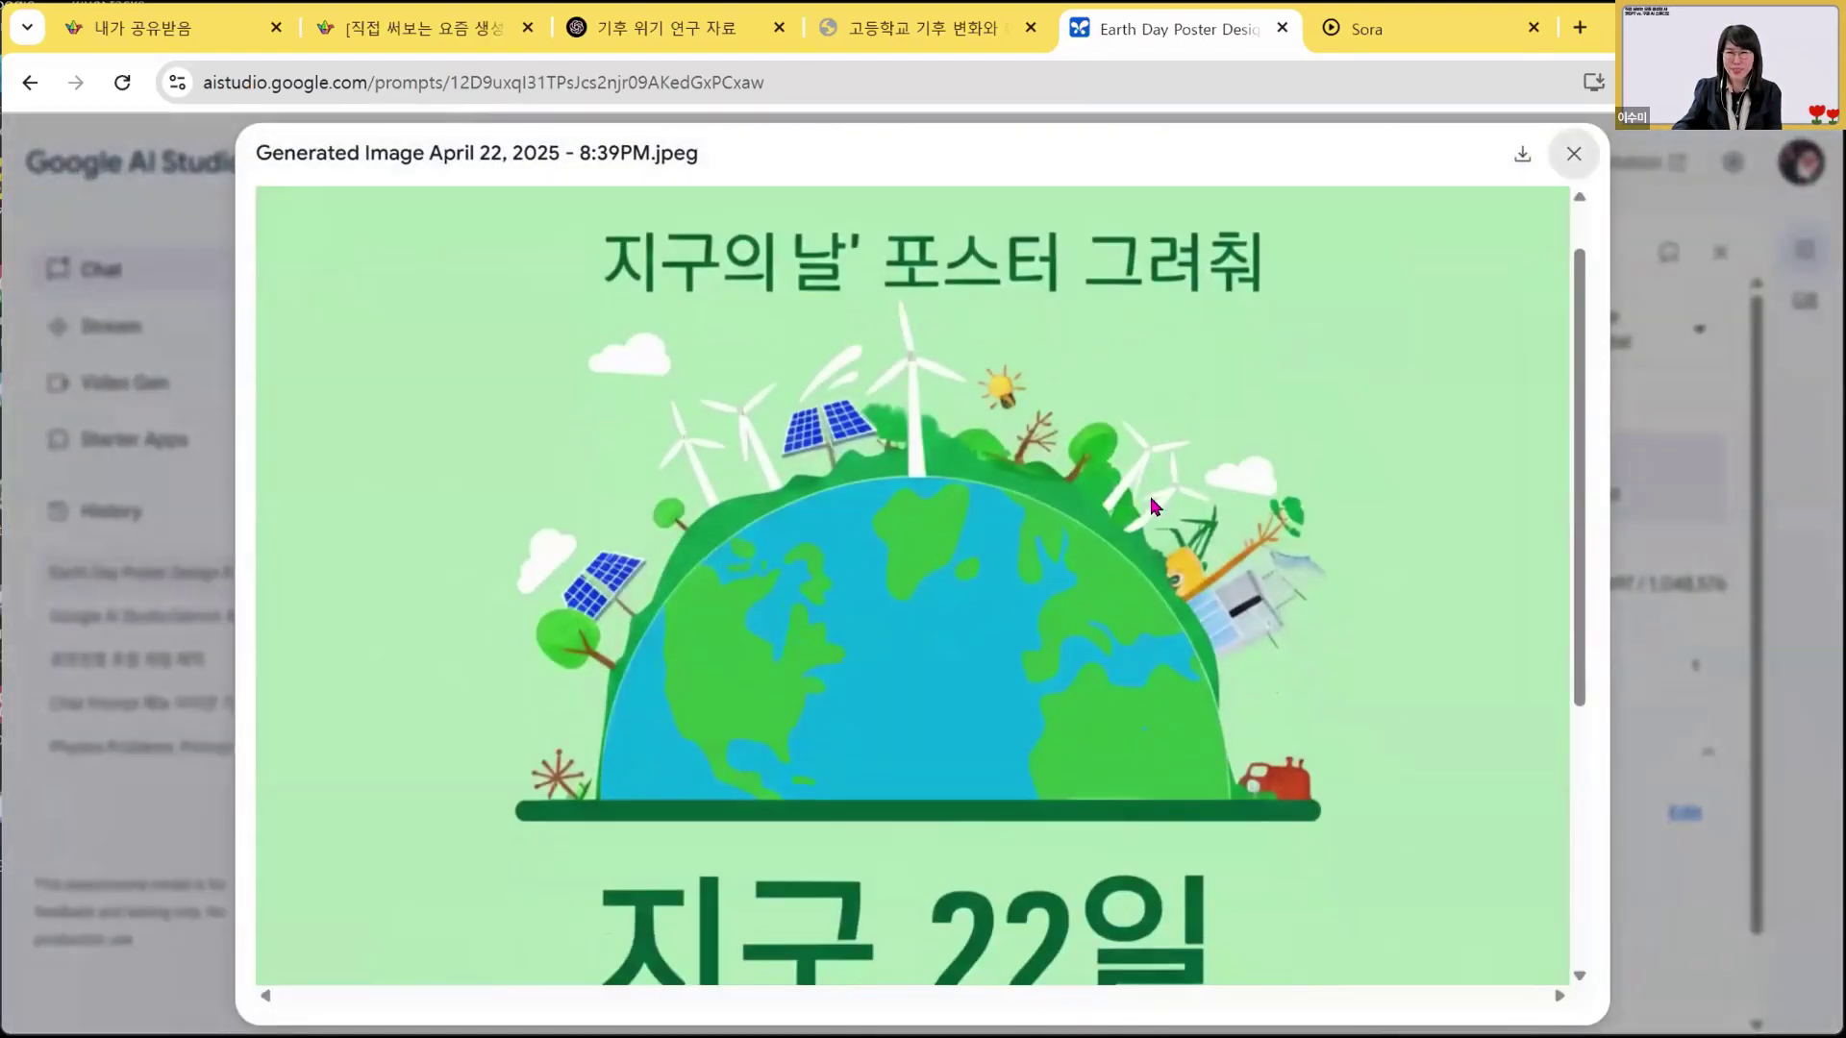
scroll(1150, 577, down, 2)
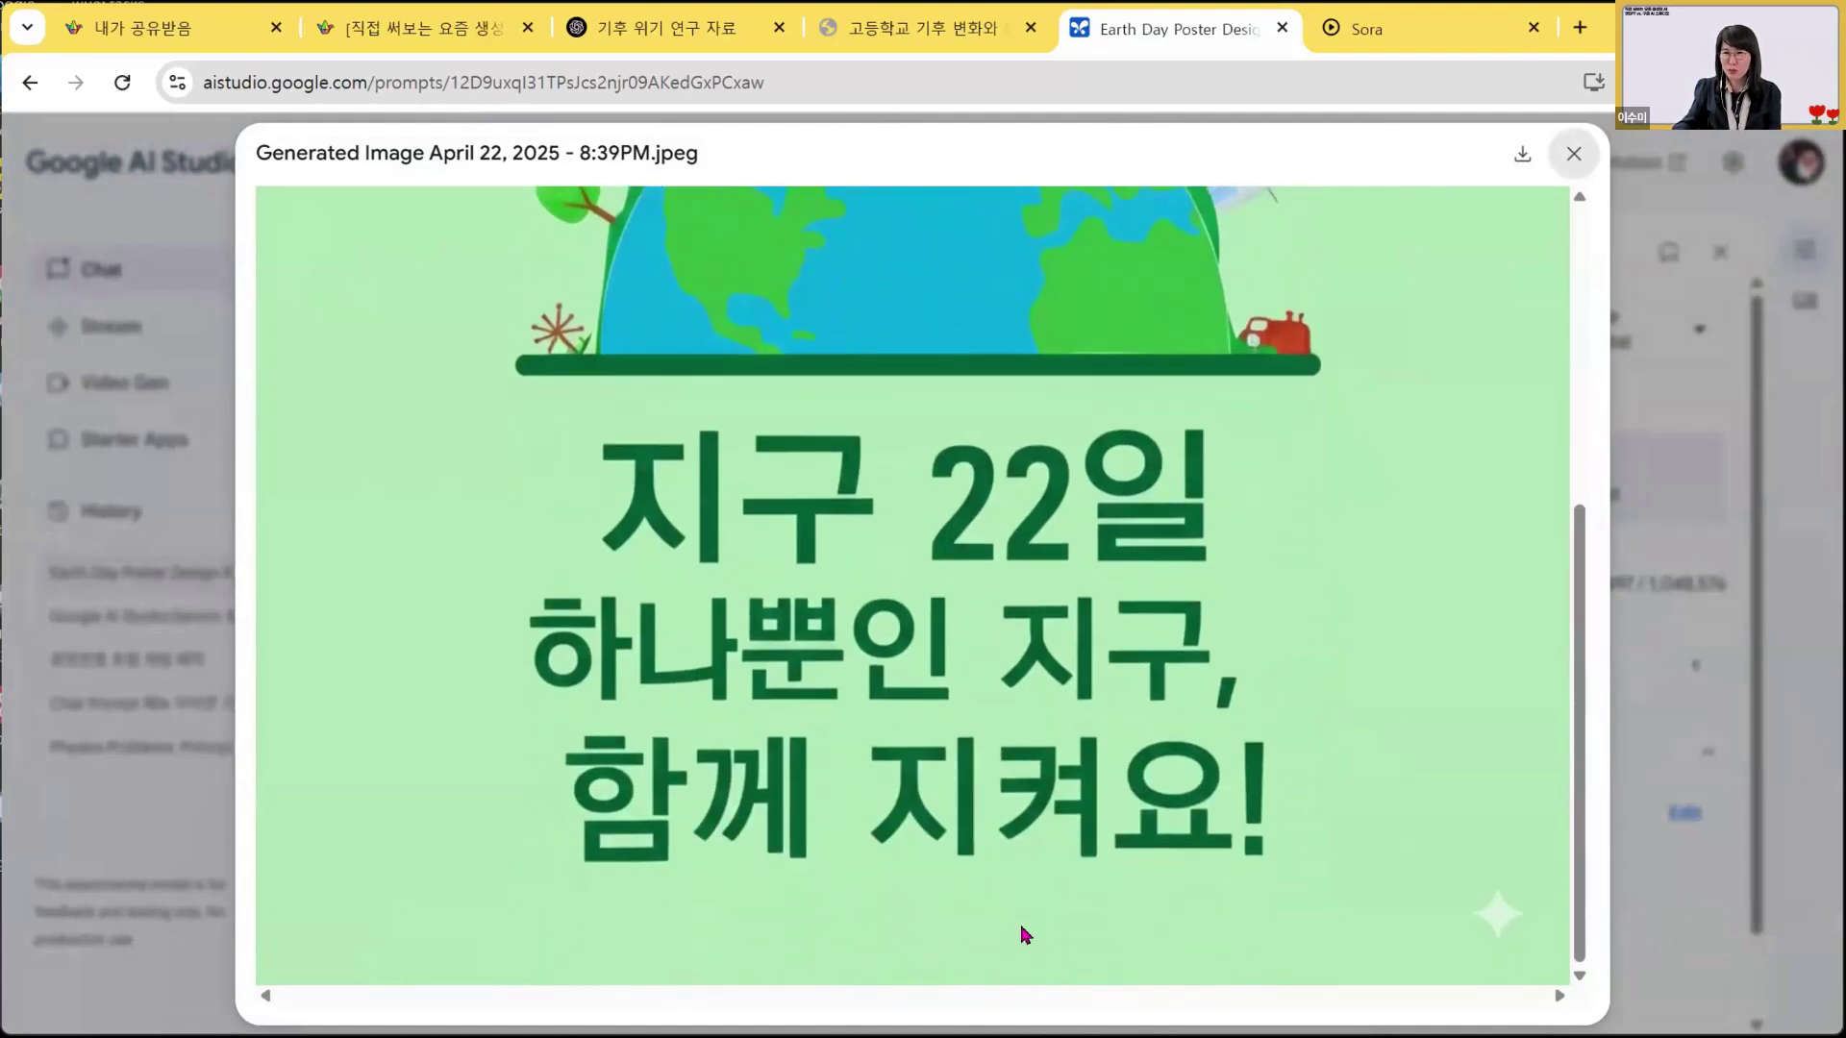
scroll(991, 880, up, 5)
scroll(809, 641, up, 1)
scroll(809, 642, down, 2)
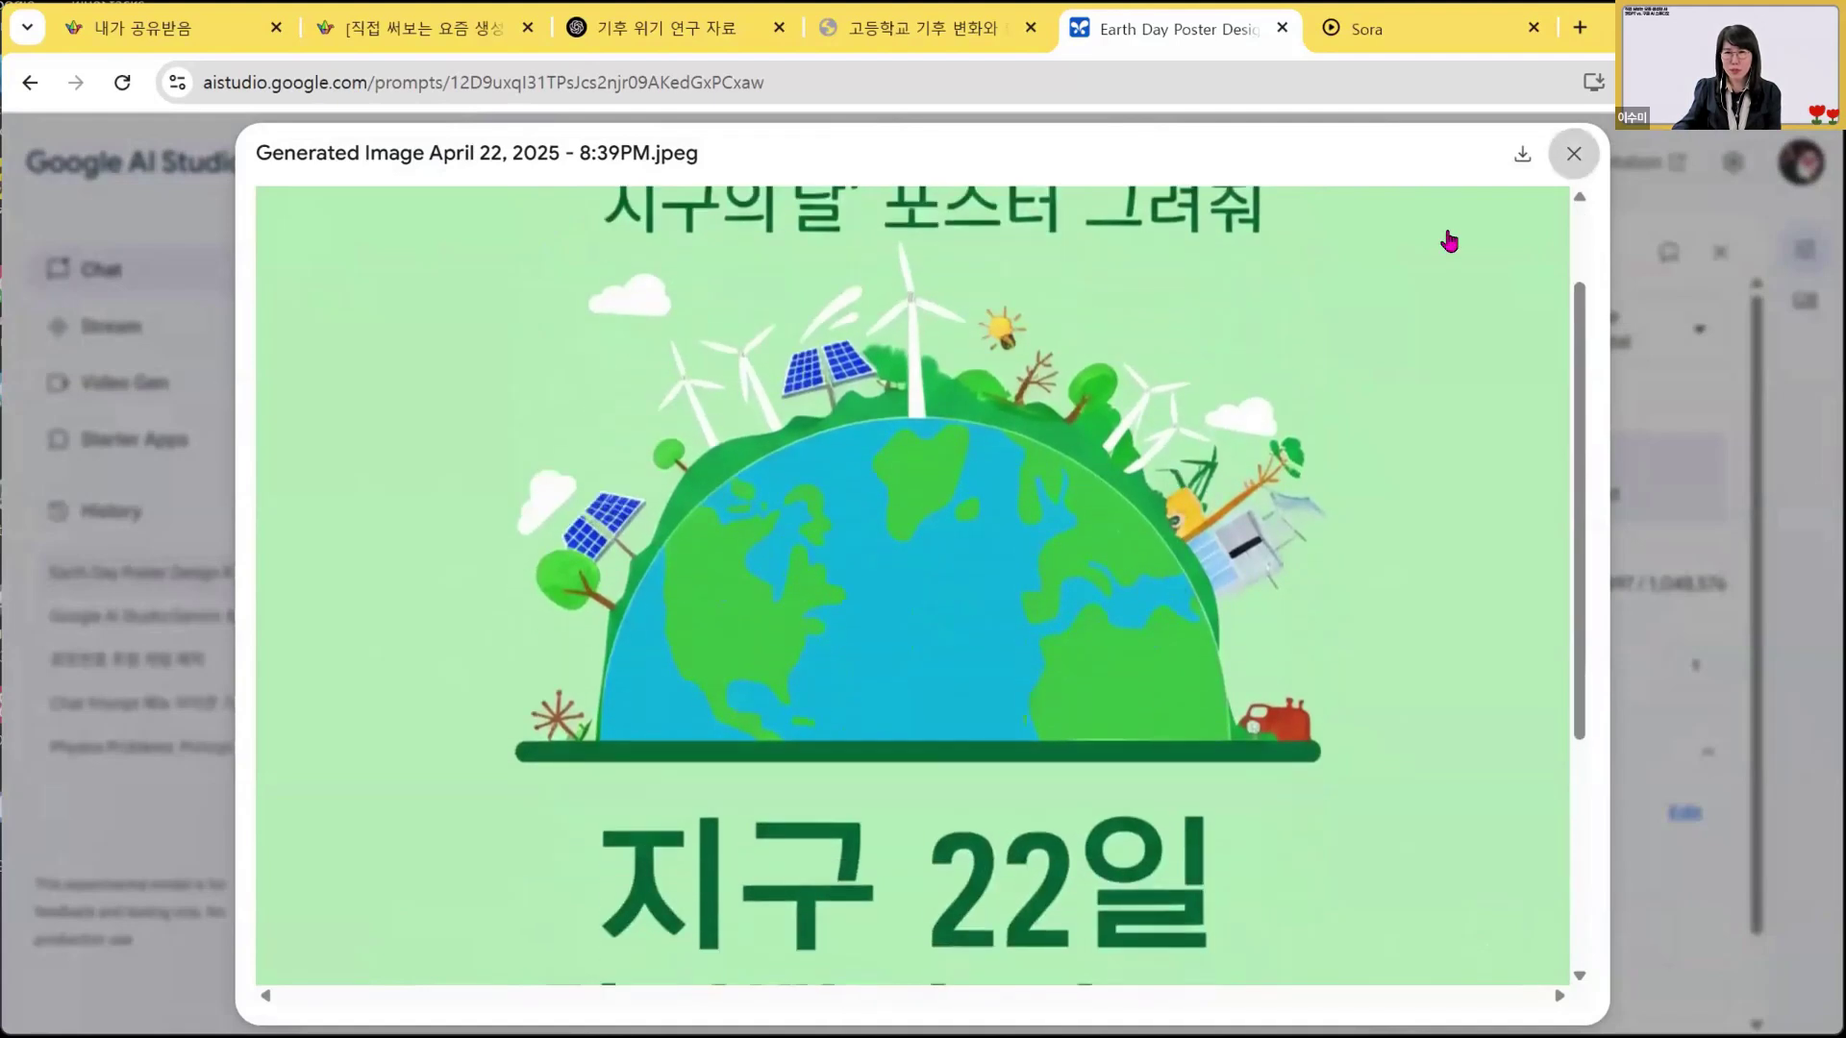
key(Escape)
Switch to the course's Padlet board
click(474, 42)
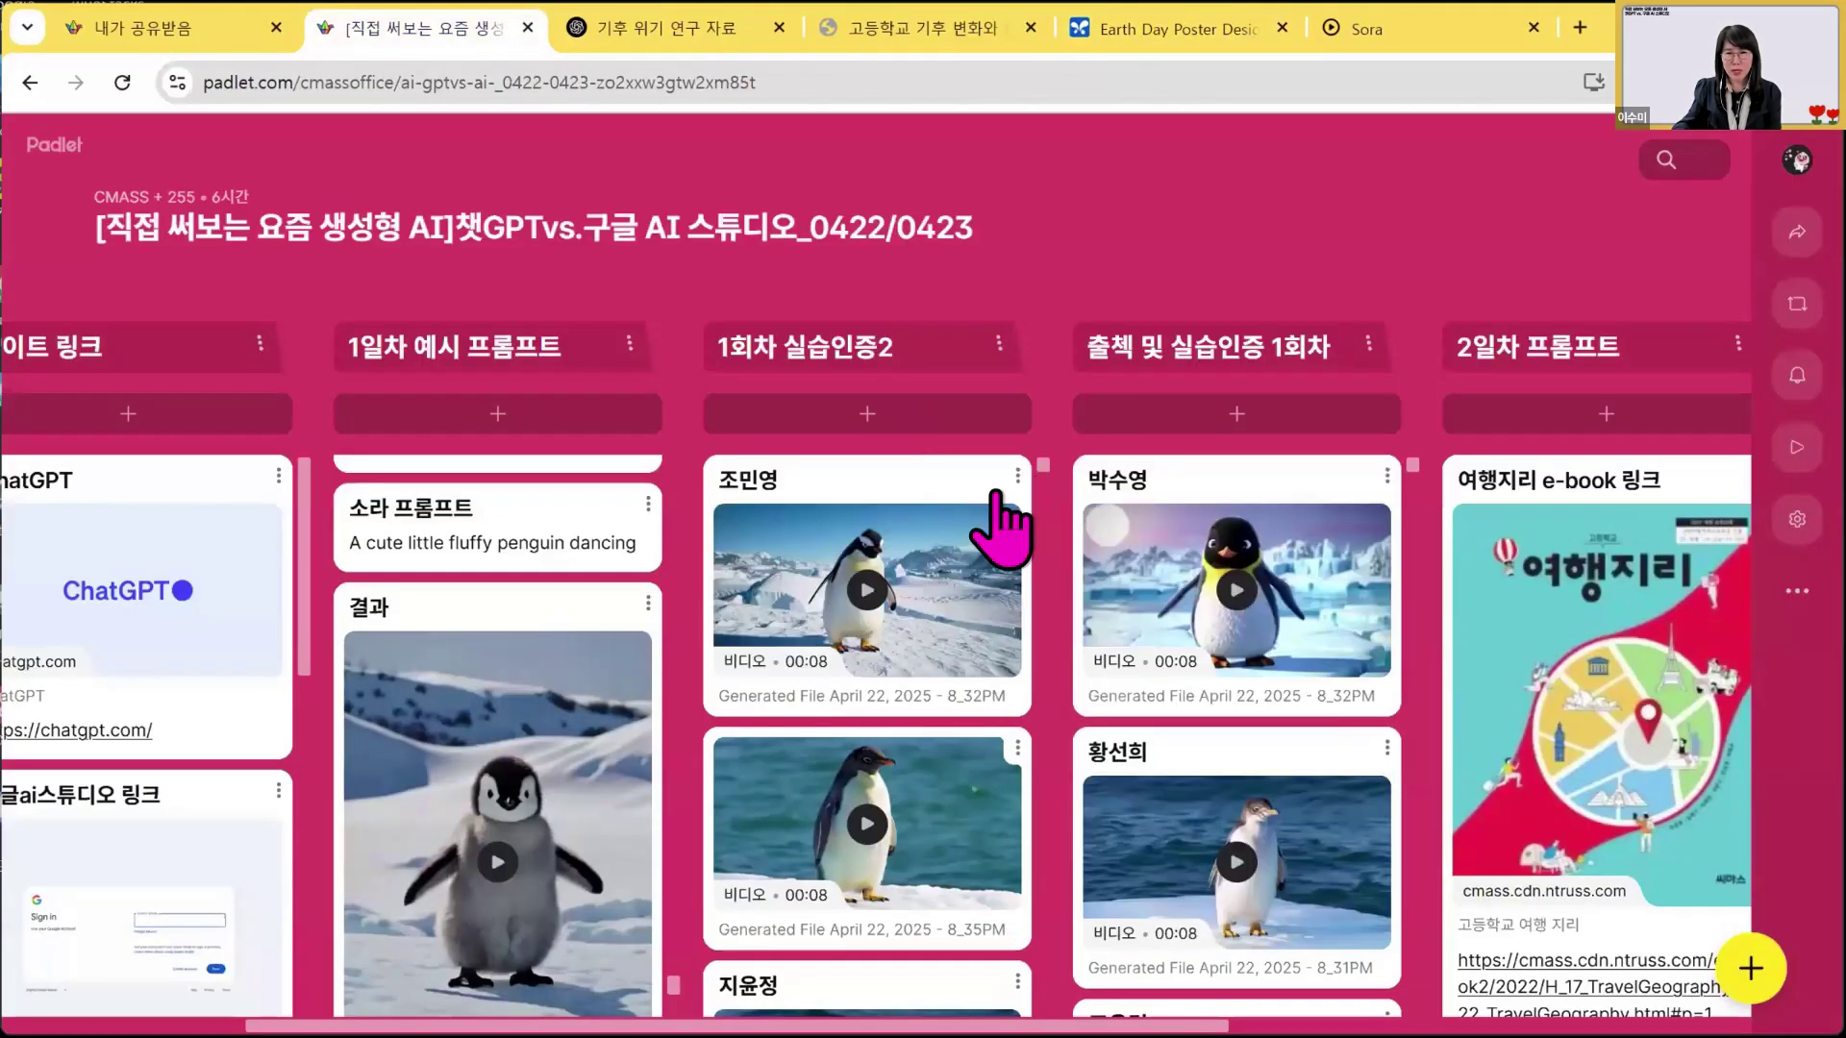
Switch to the Earth Day Poster Design Request chat in Google AI Studio and review the generated poster and its prompt text
click(839, 569)
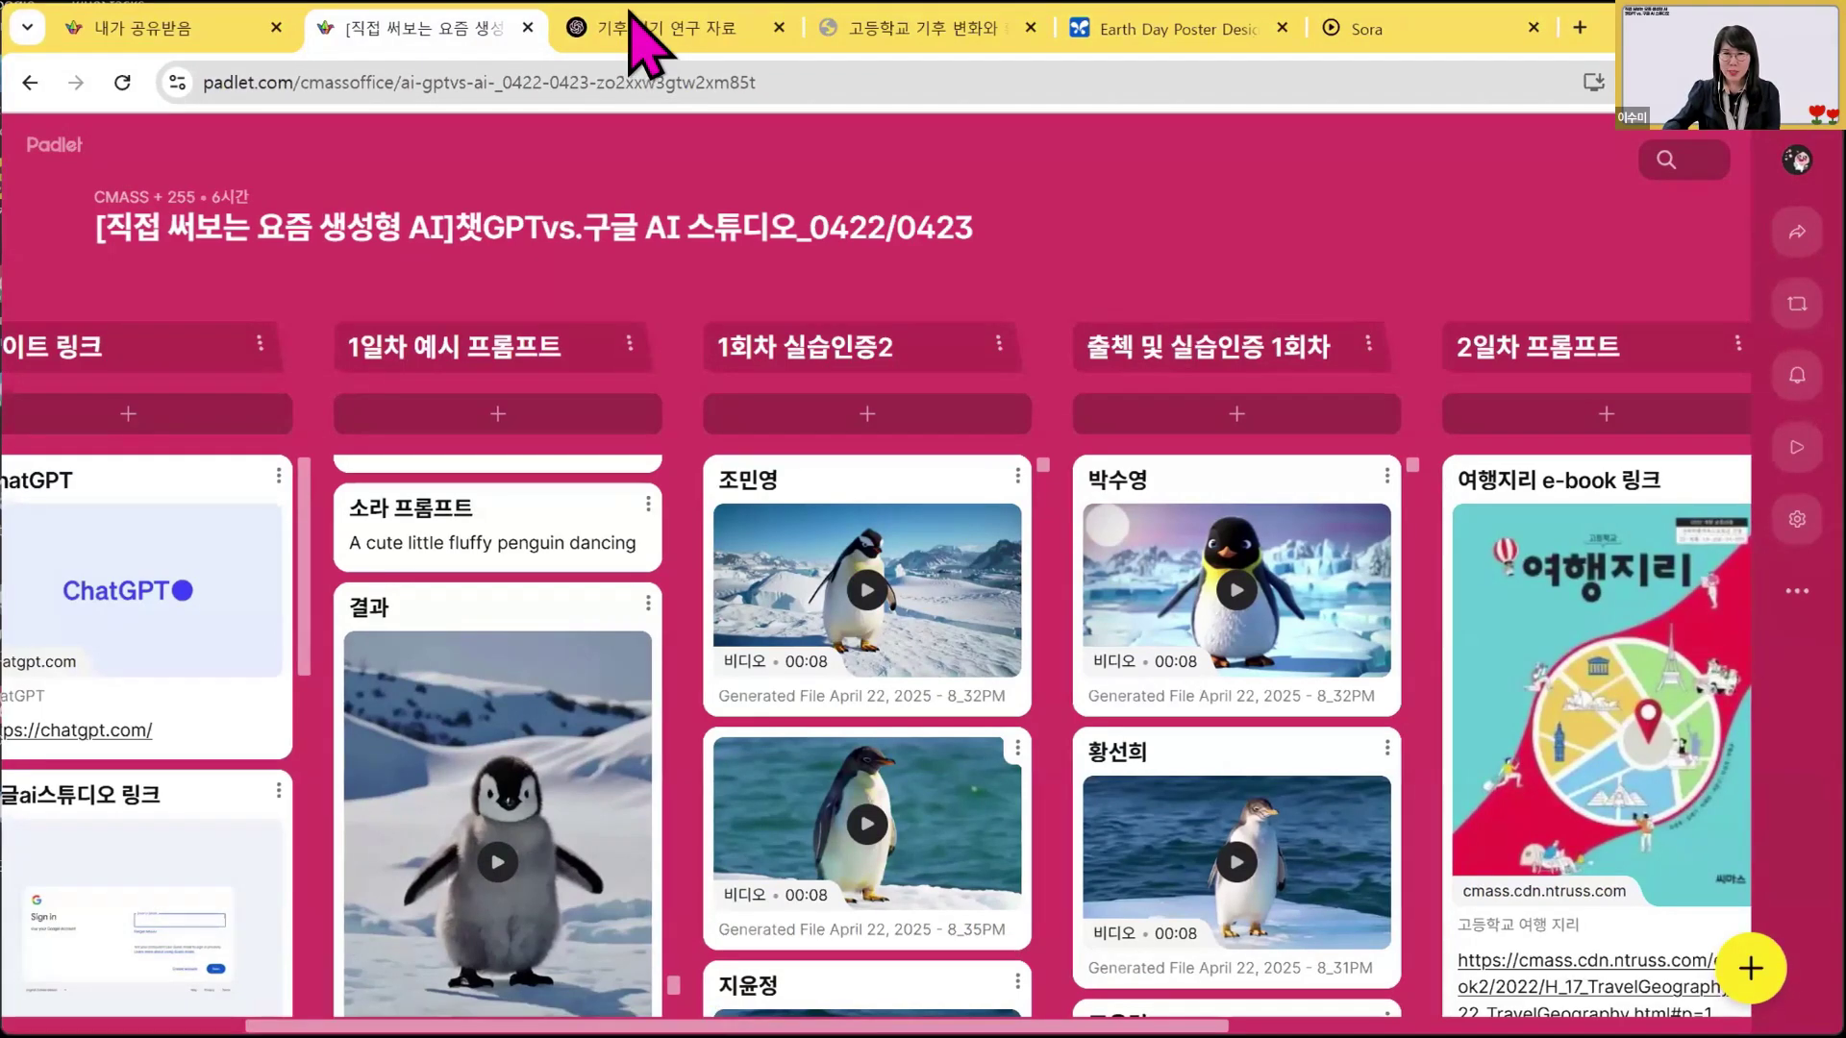
key(ctrl+Tab)
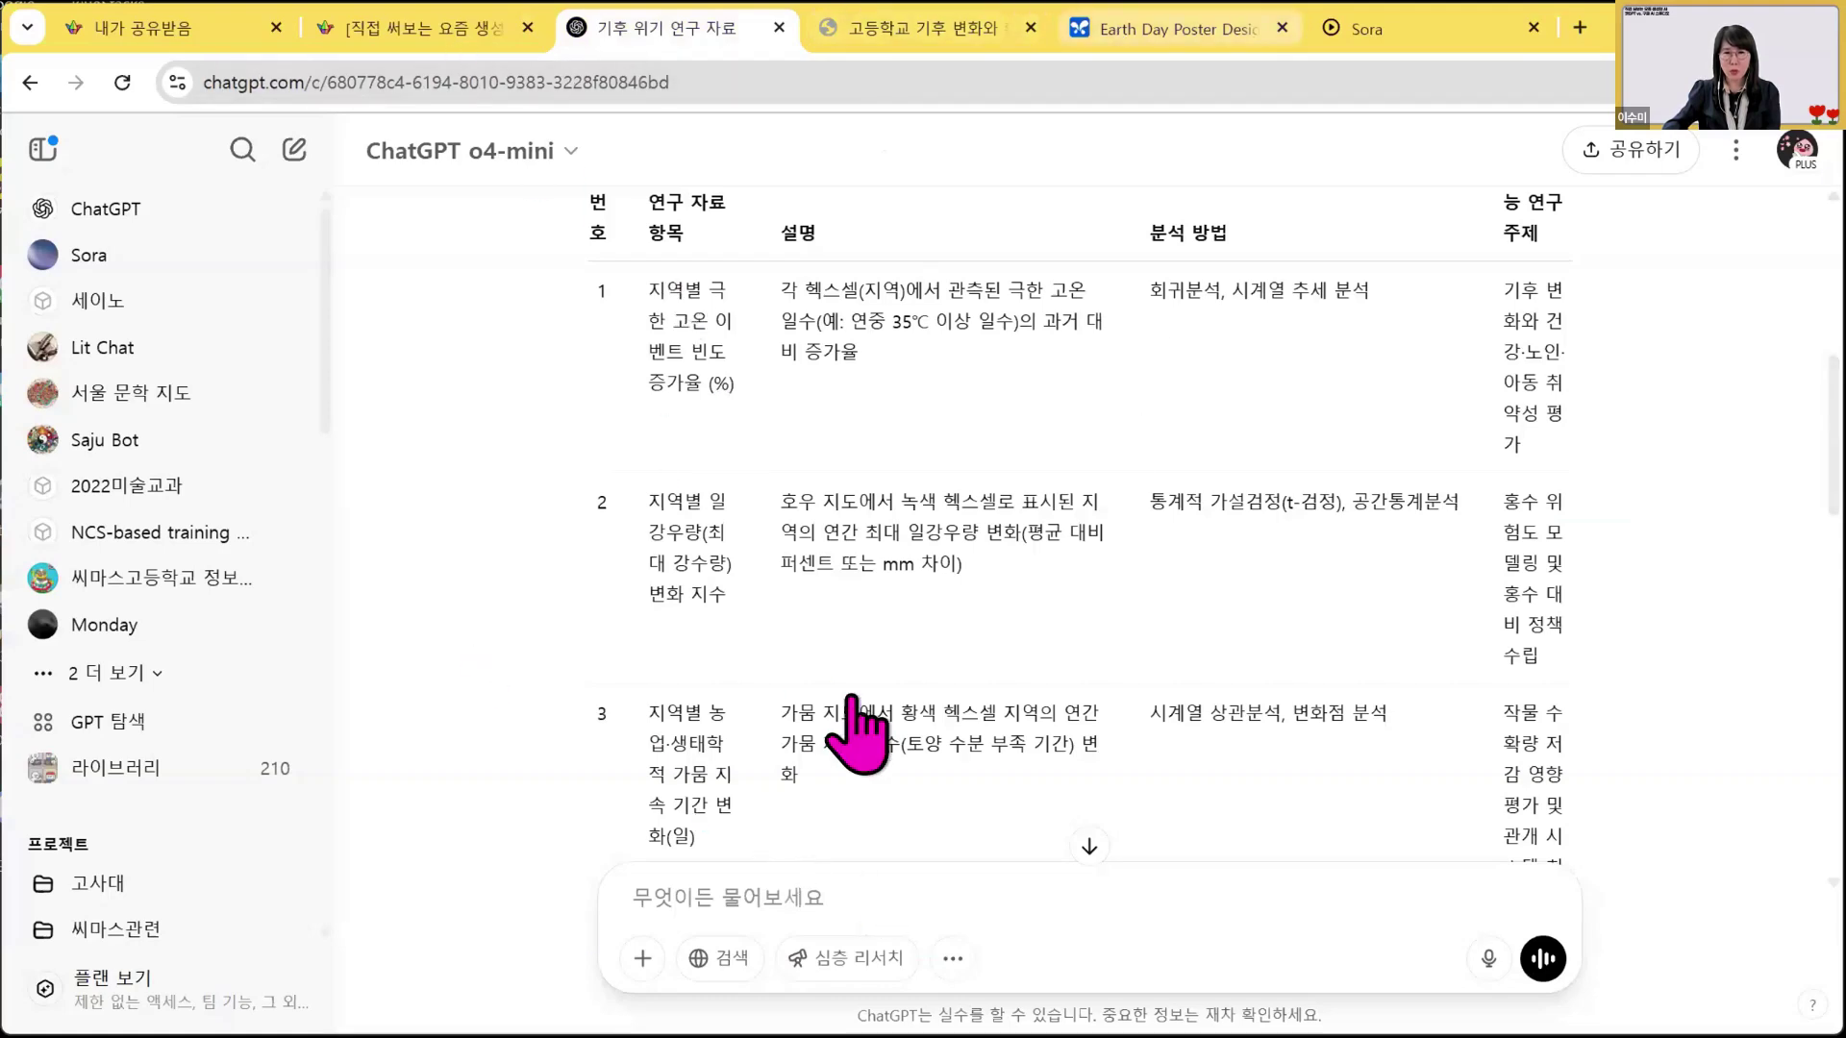
click(1178, 29)
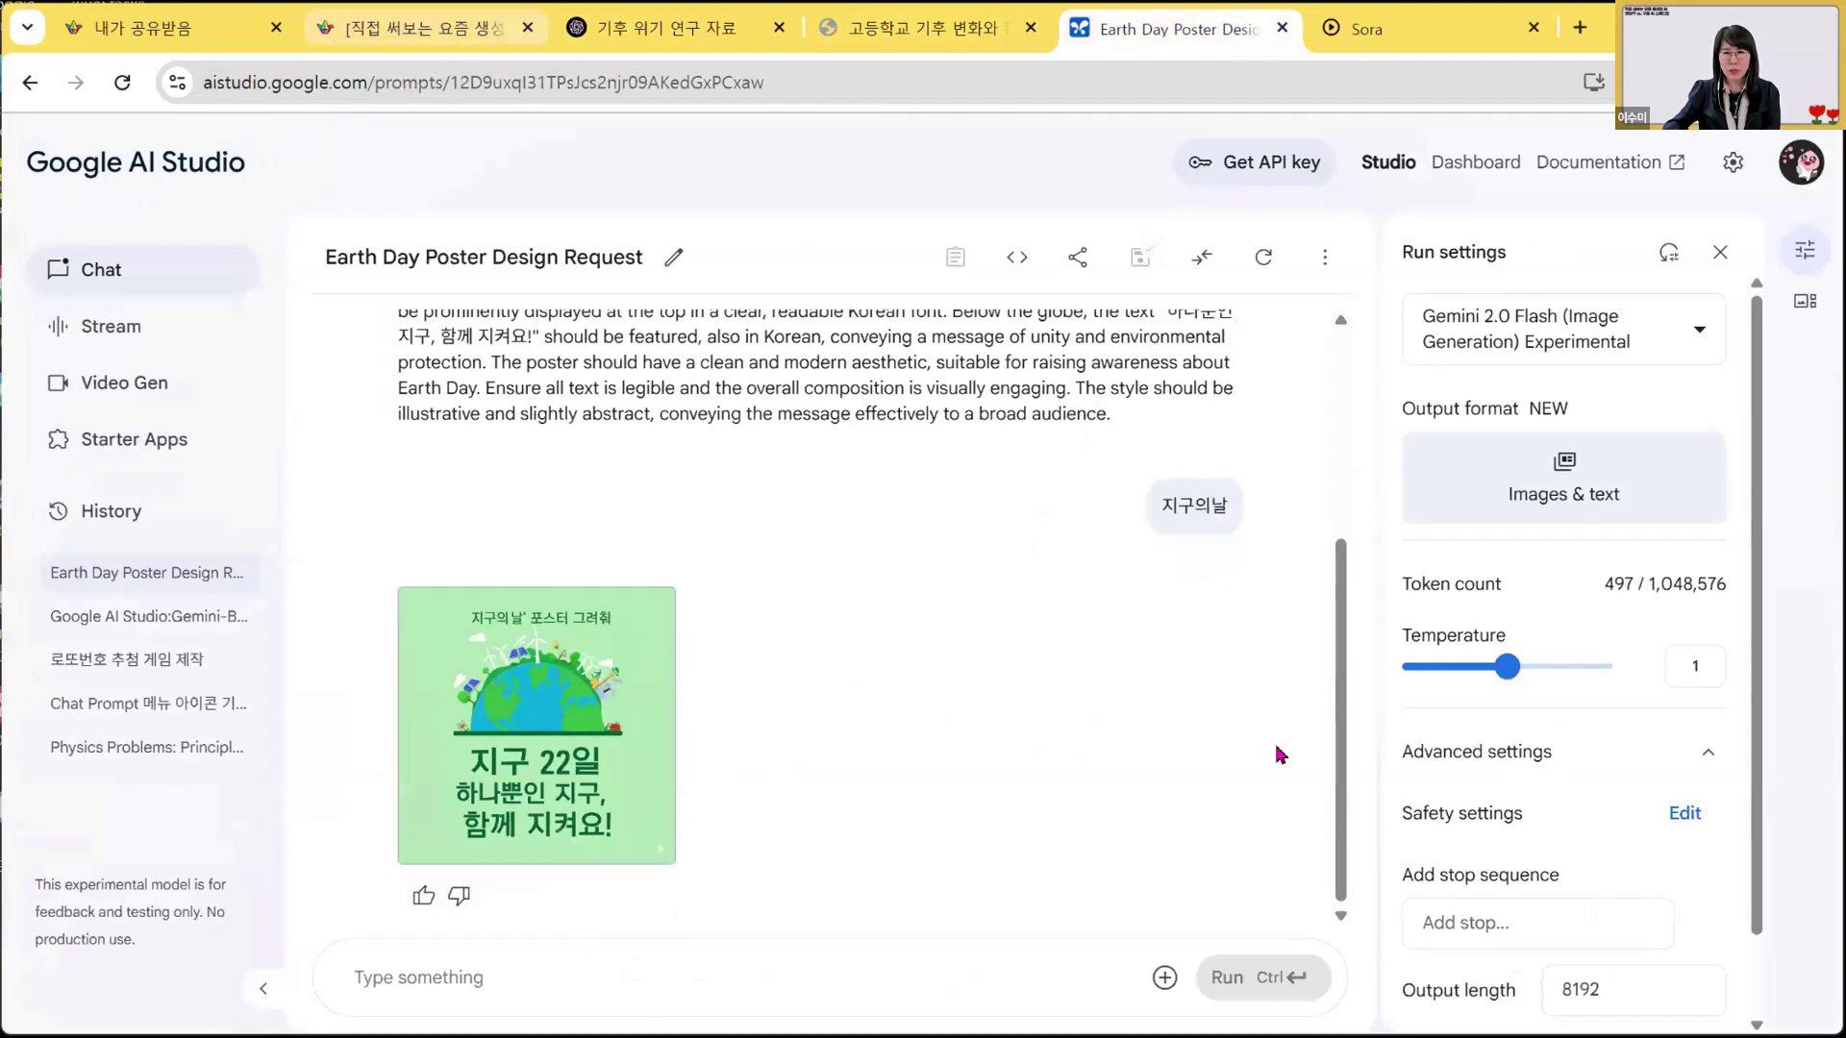
scroll(1269, 673, up, 4)
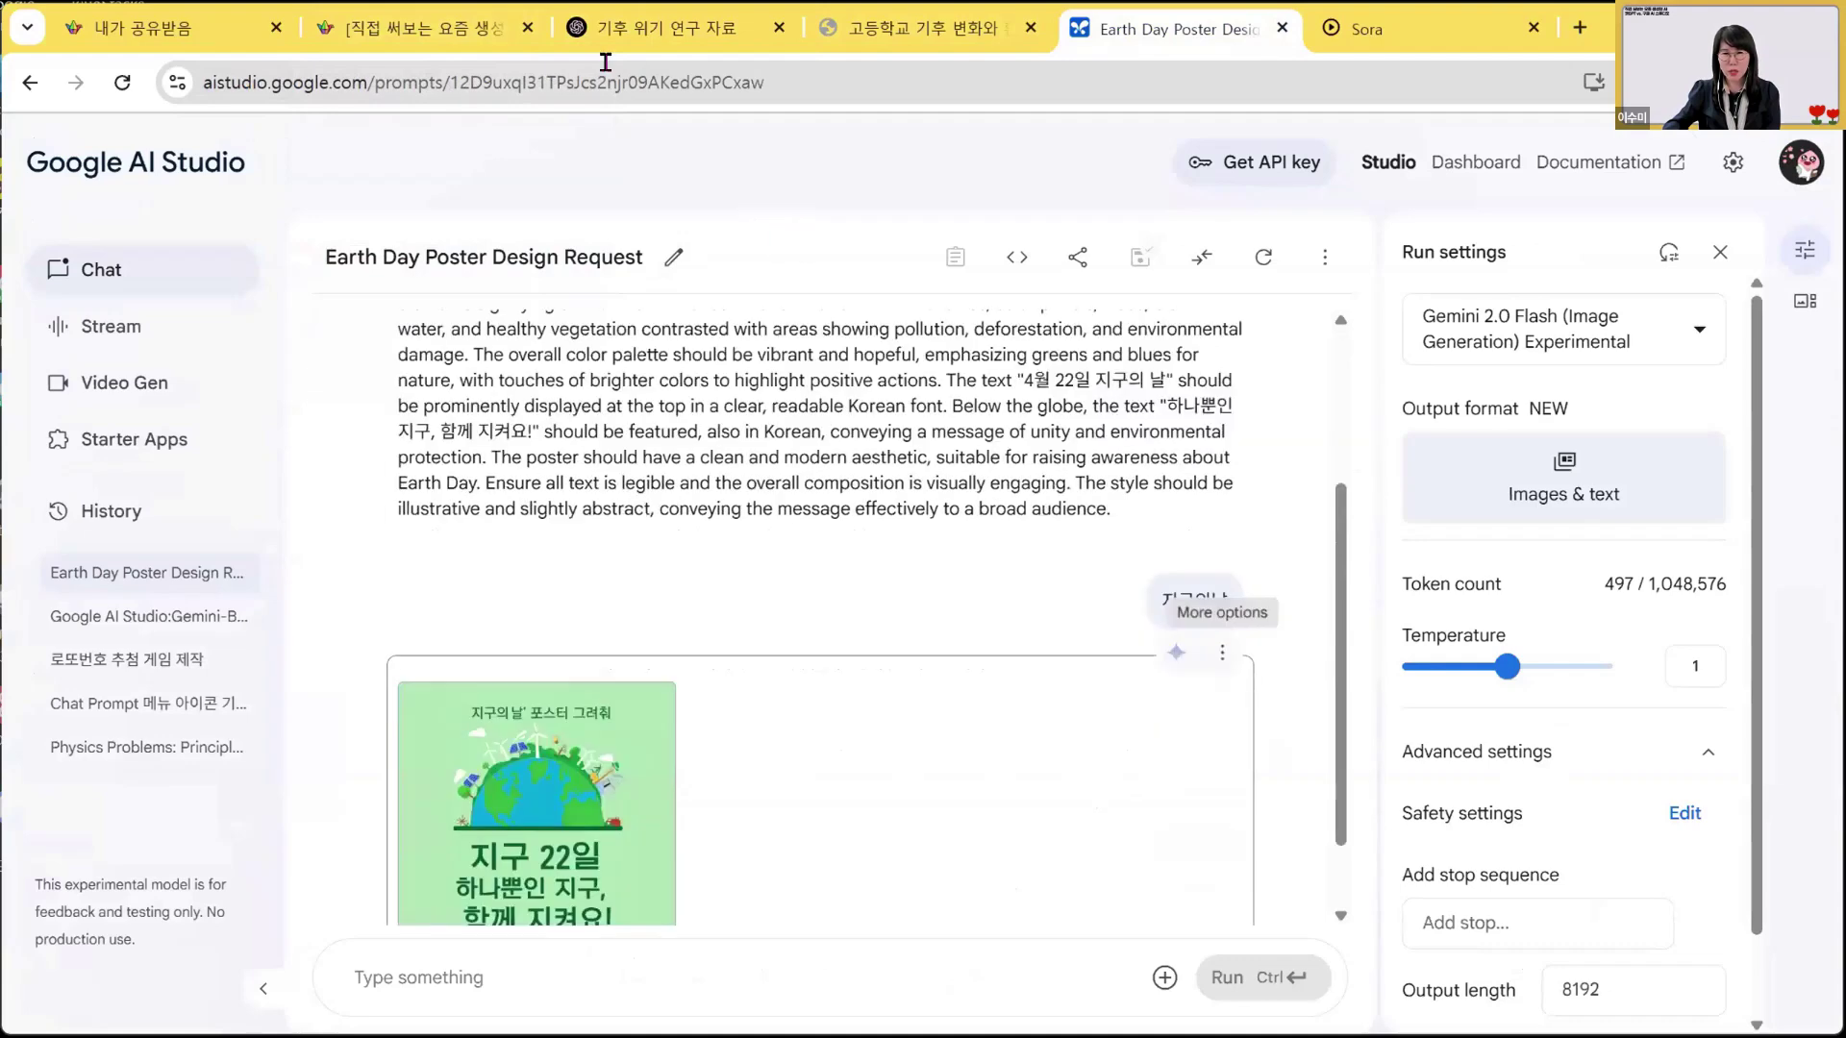
scroll(923, 609, down, 1)
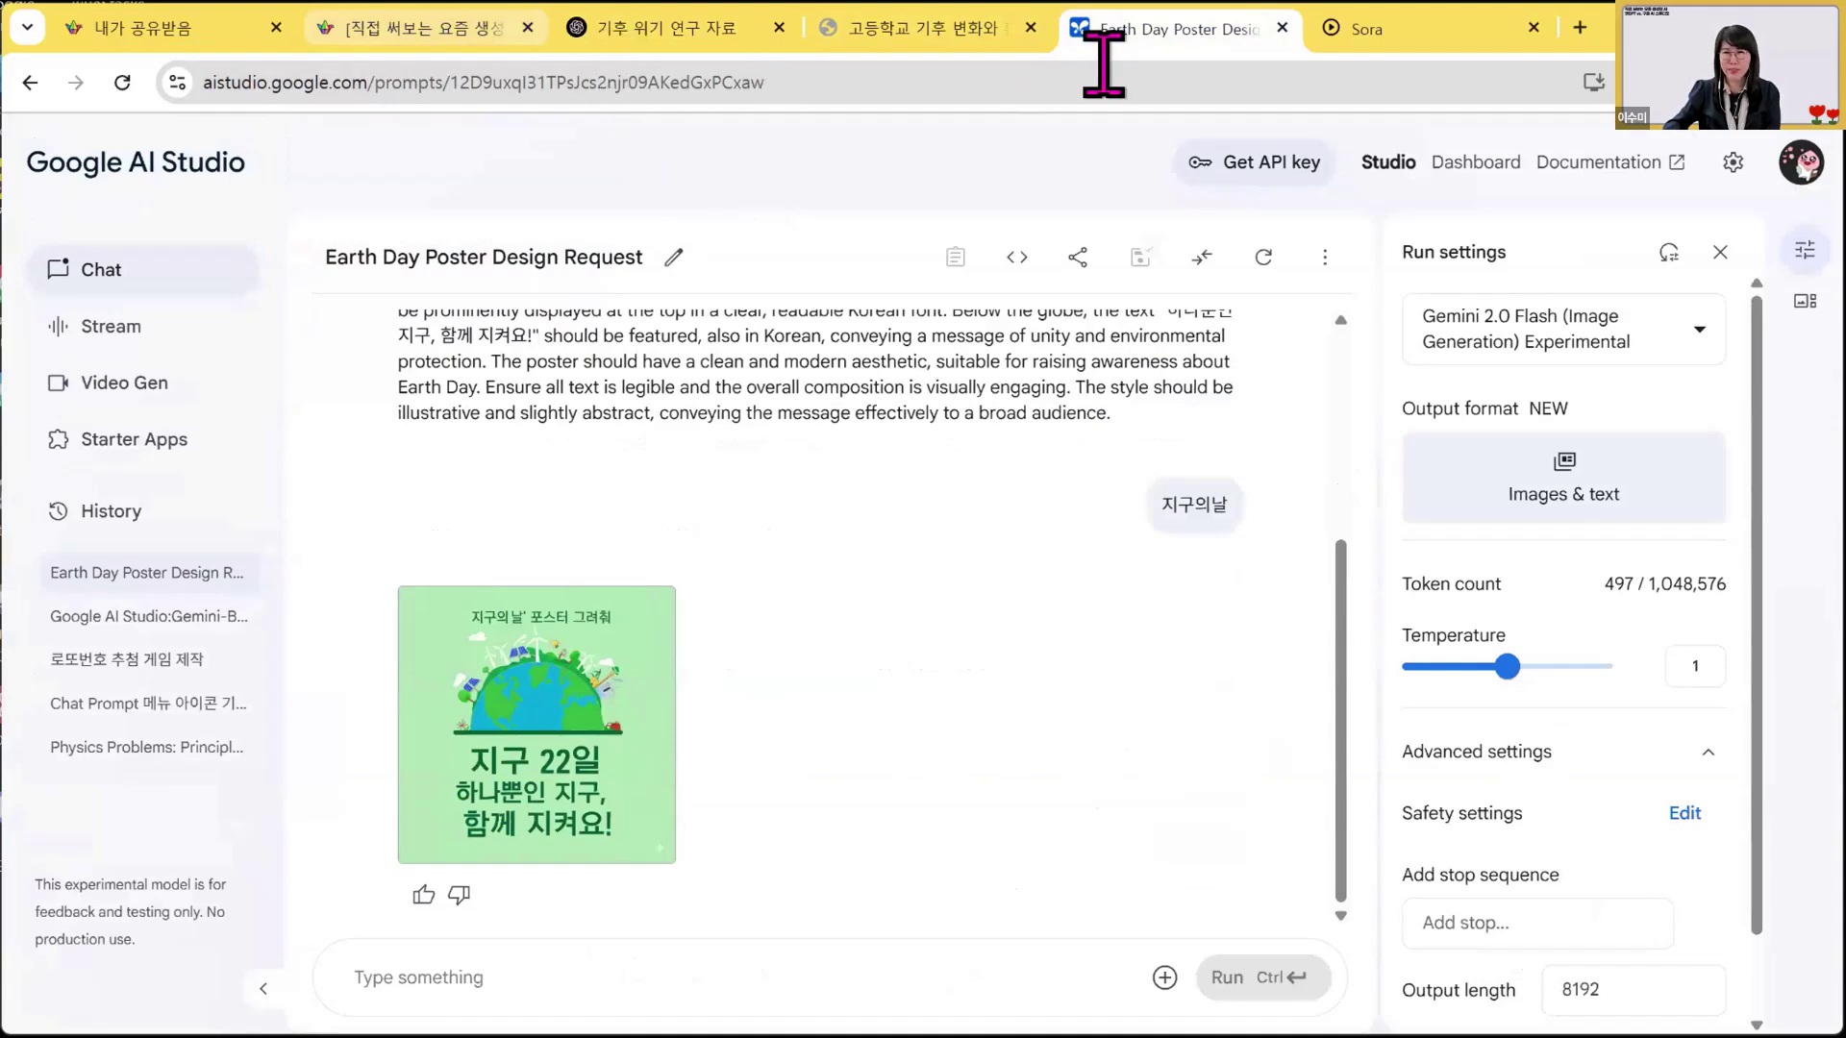
Bring the generated Earth Day poster from Google AI Studio into a new Padlet post in the 1회차 실습인증2 section
key(ctrl+2)
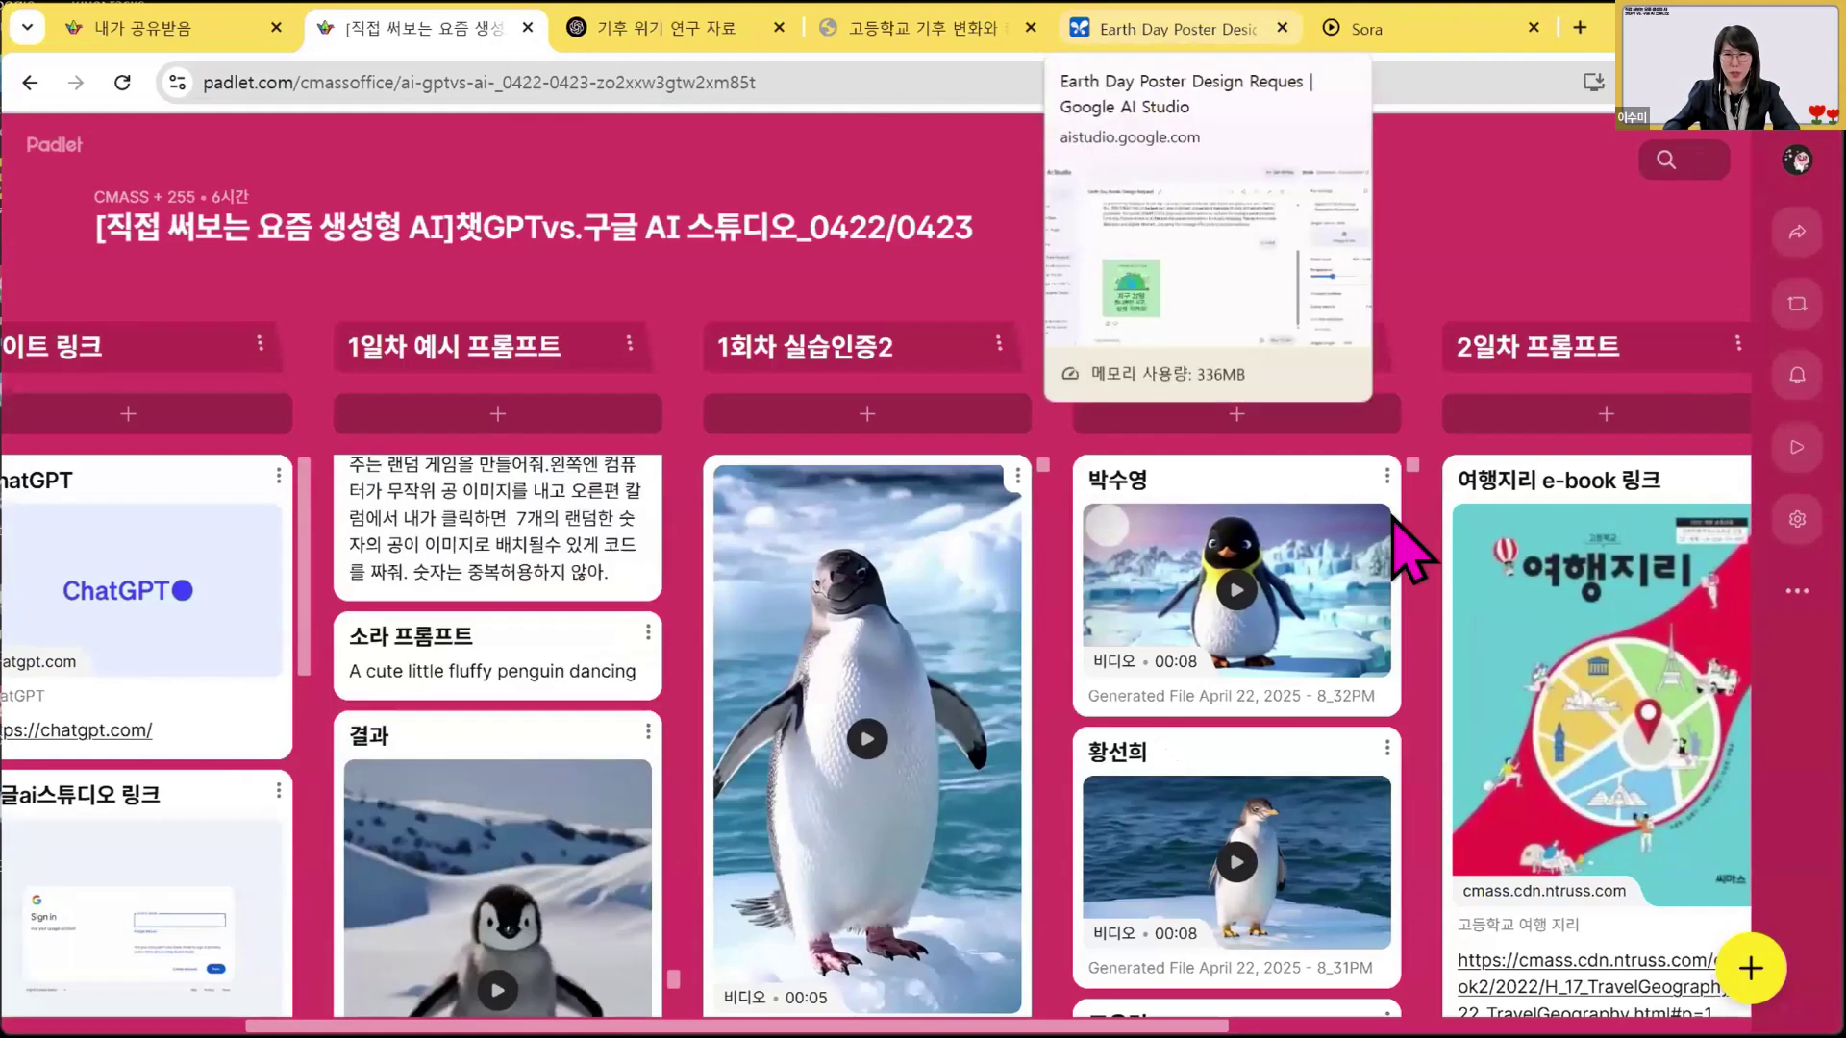
click(1177, 29)
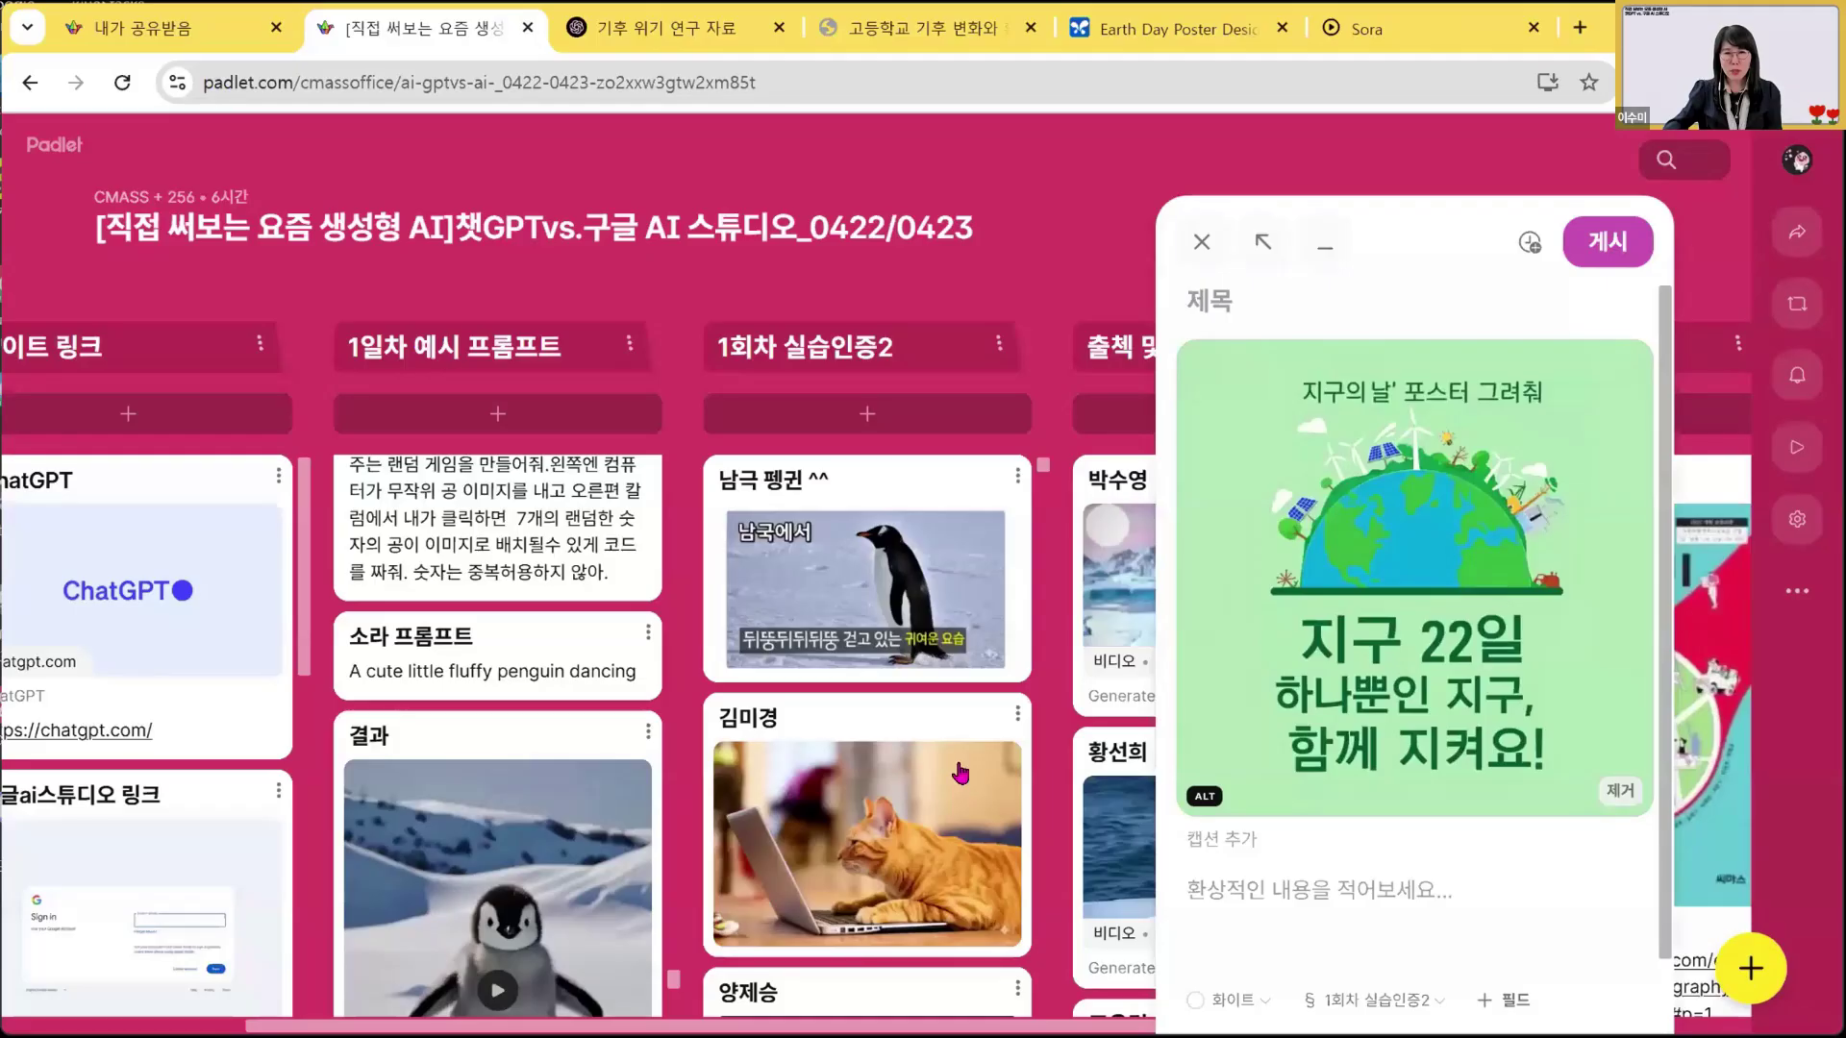
click(901, 869)
Look through the participants' posted images in the 1회차 실습인증2 section
scroll(901, 868, down, 2)
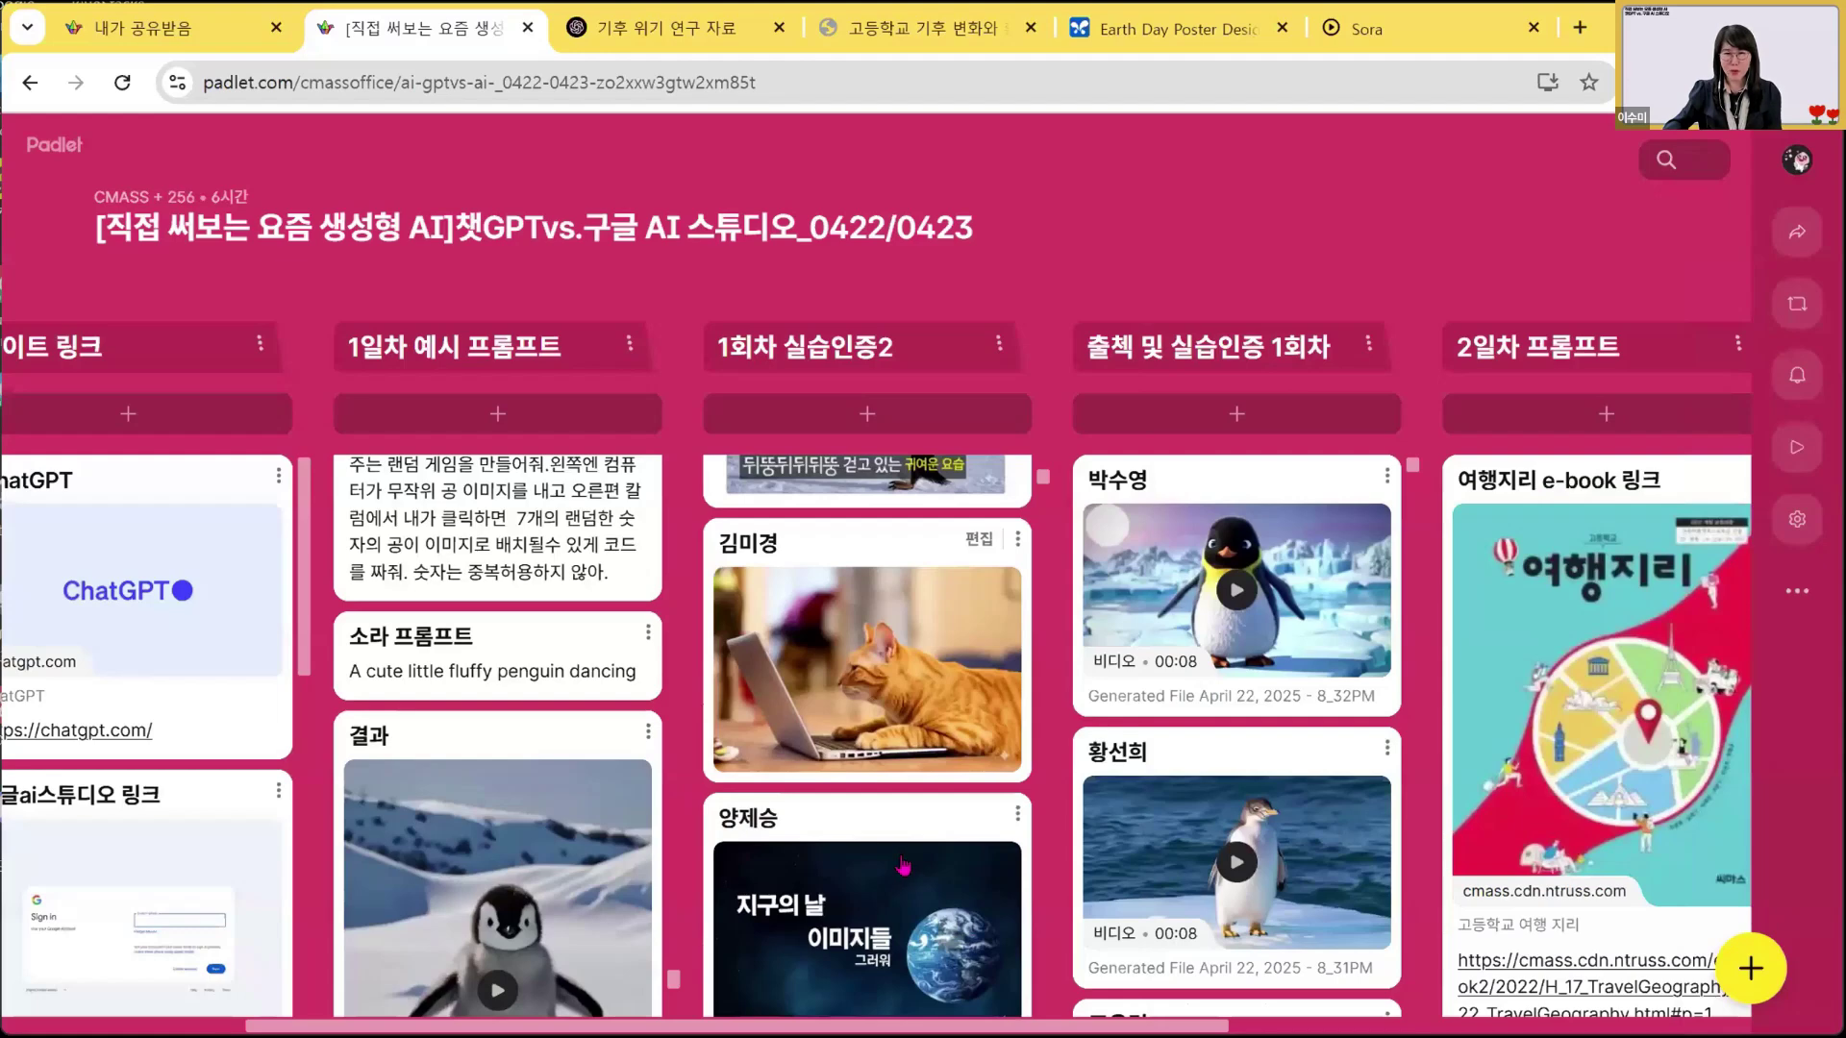
scroll(903, 866, down, 6)
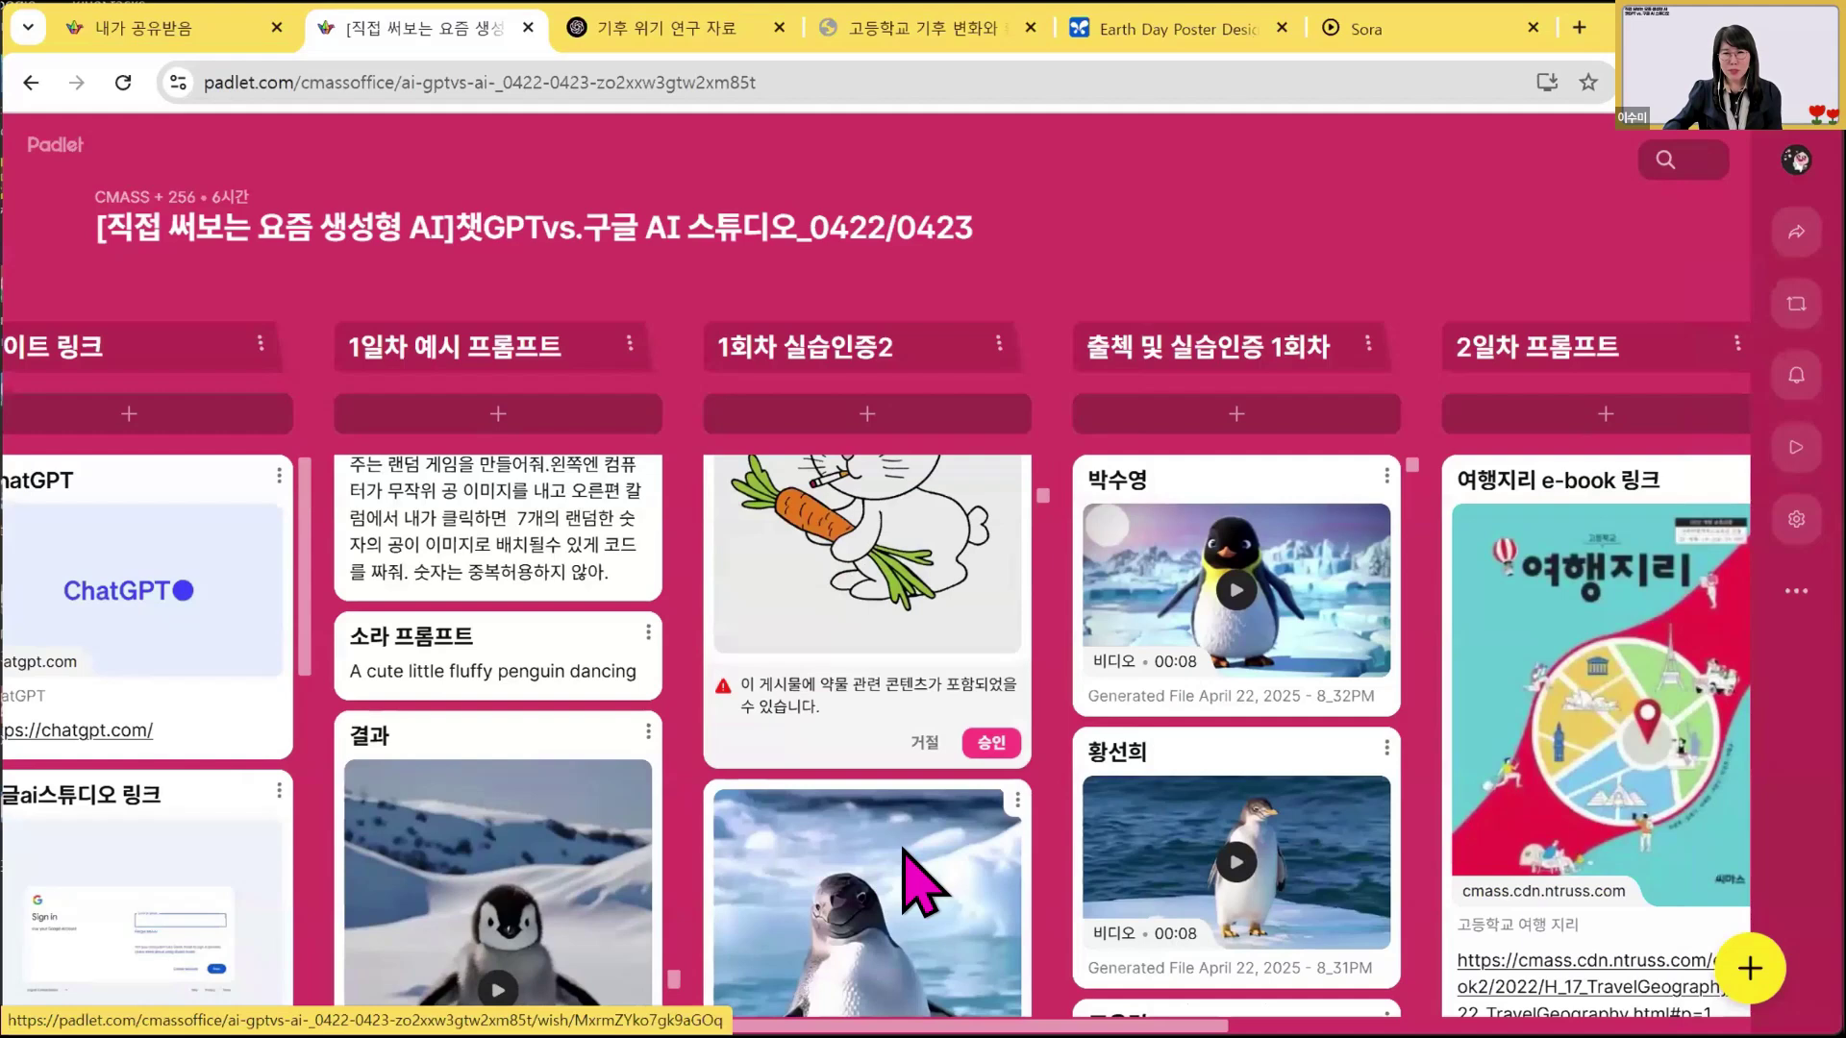
scroll(903, 870, down, 5)
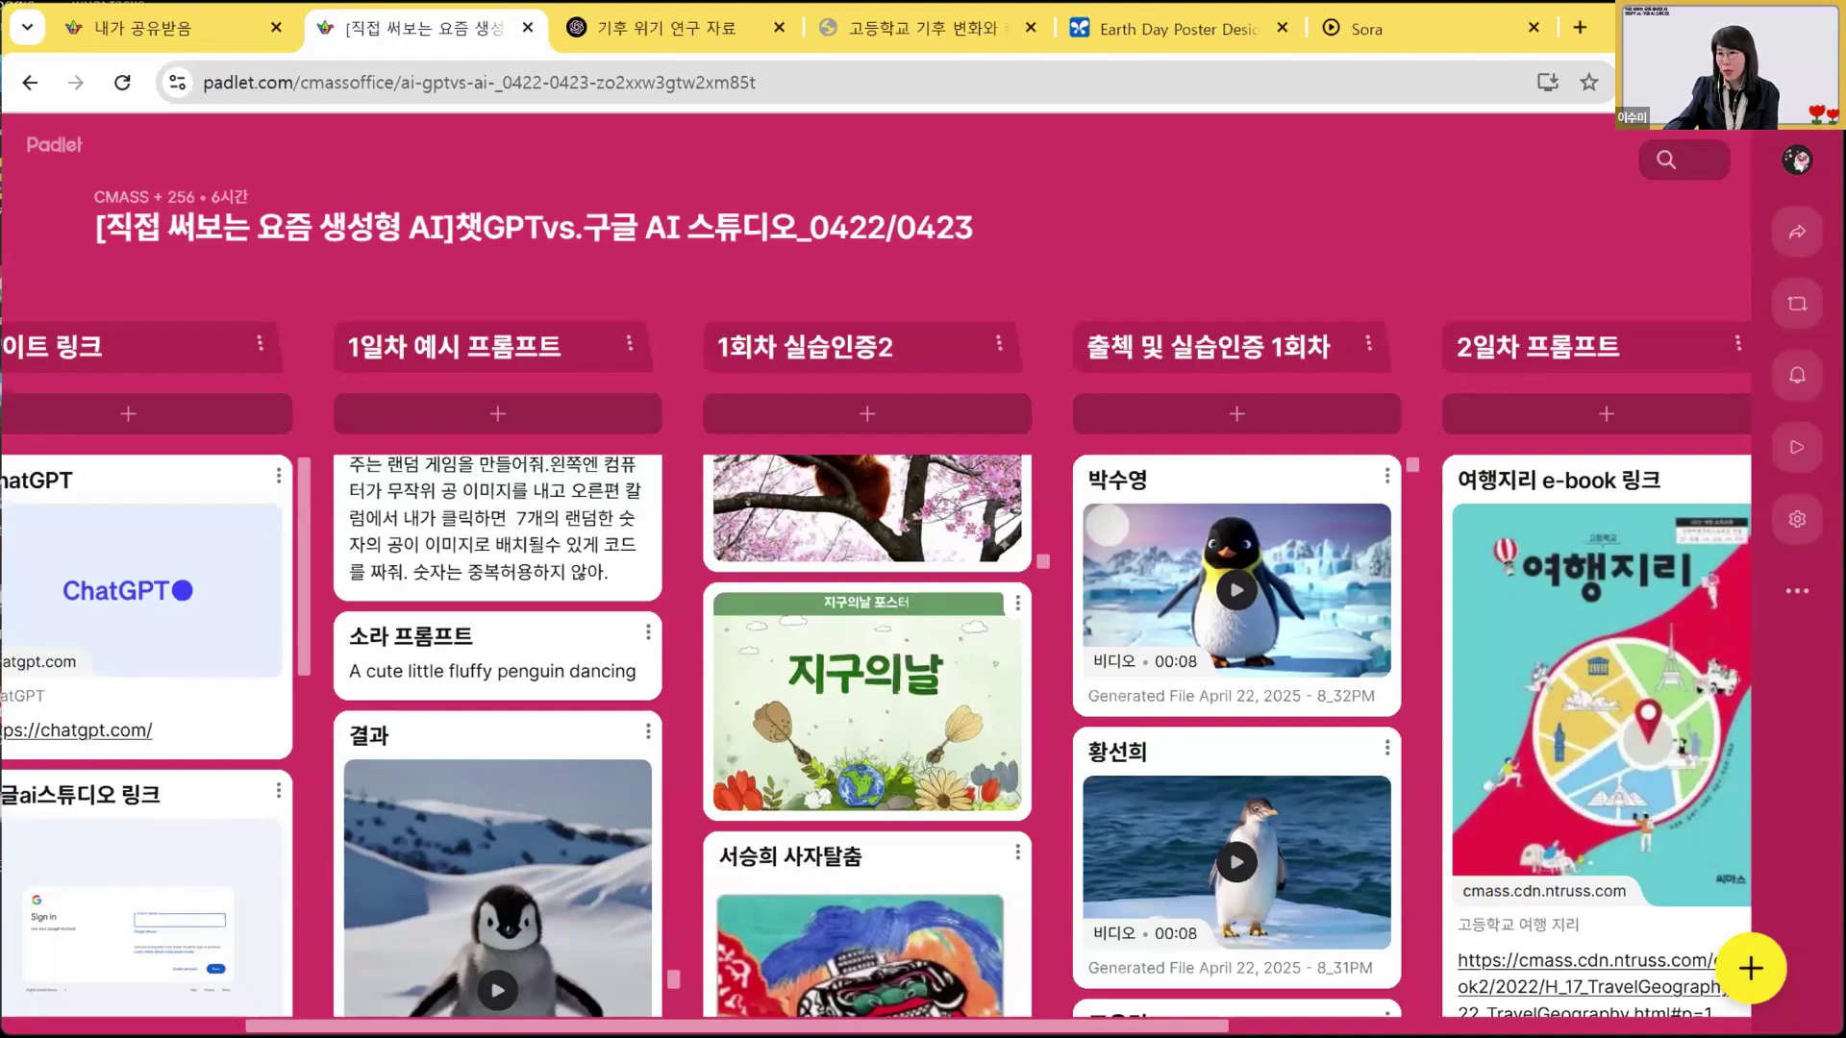
key(alt+Tab)
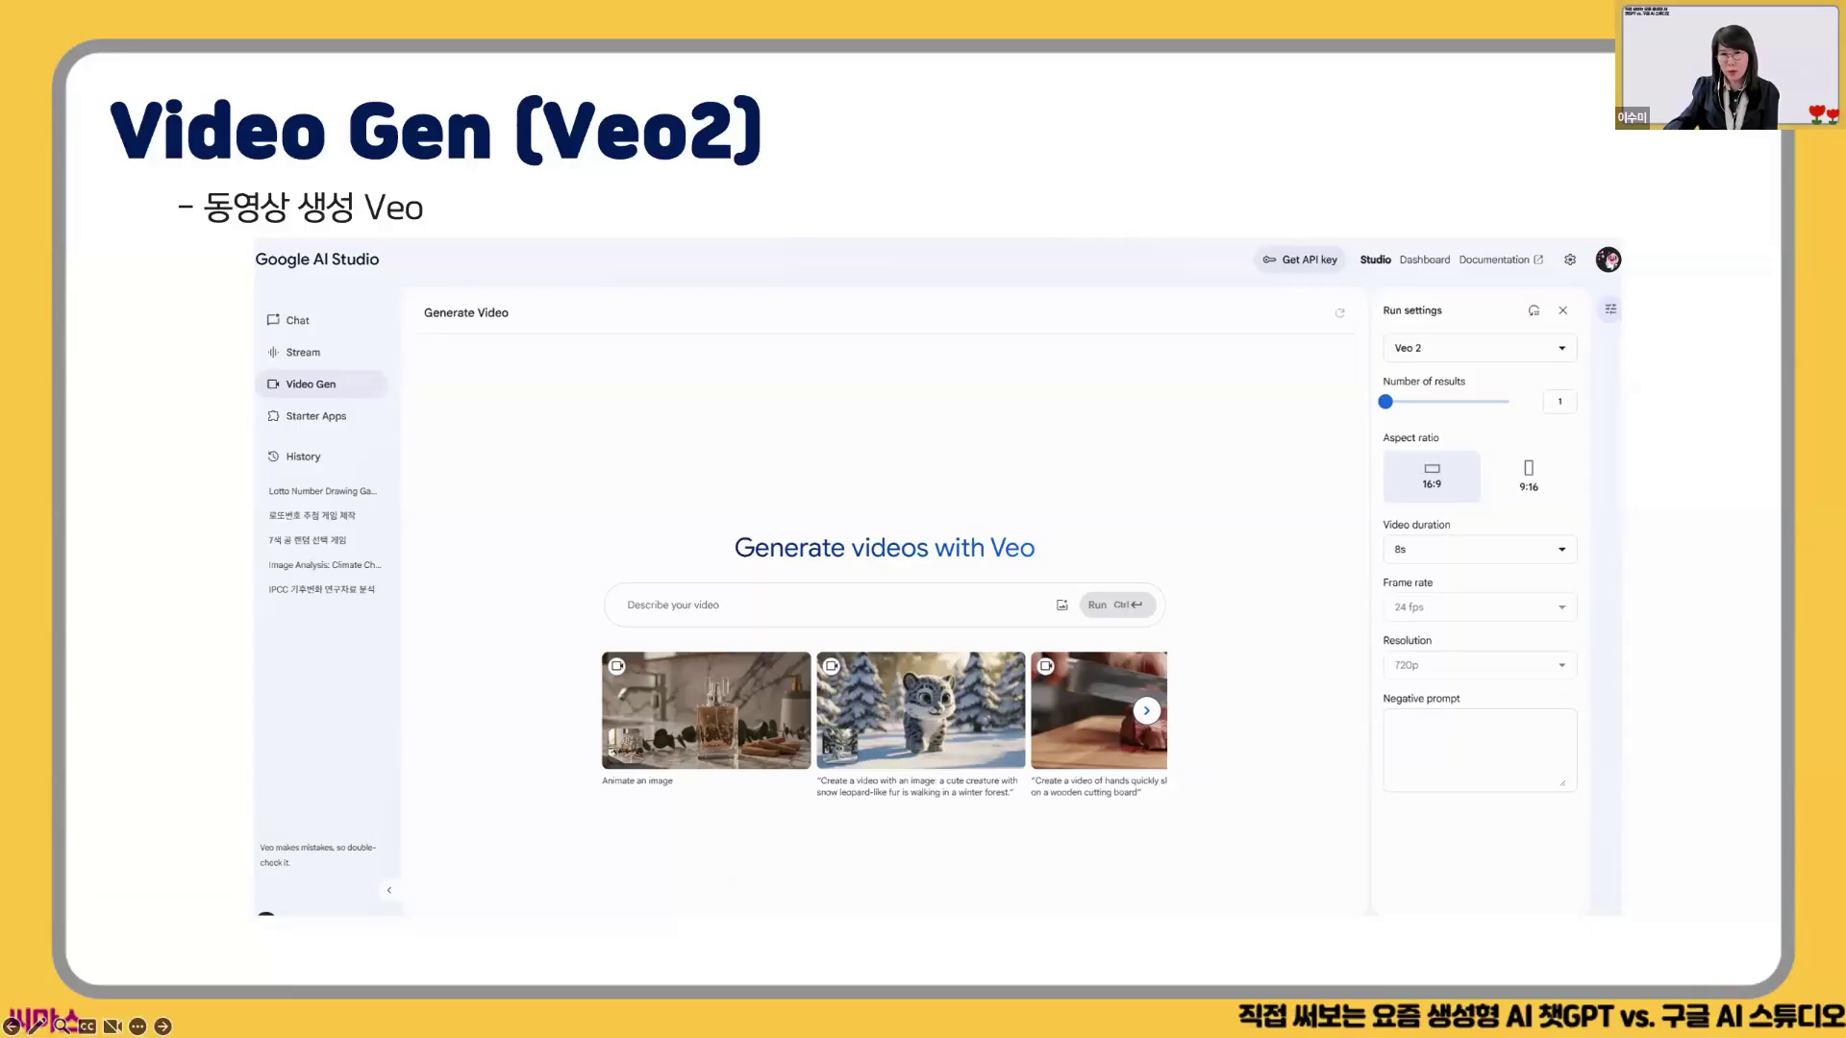
key(Right)
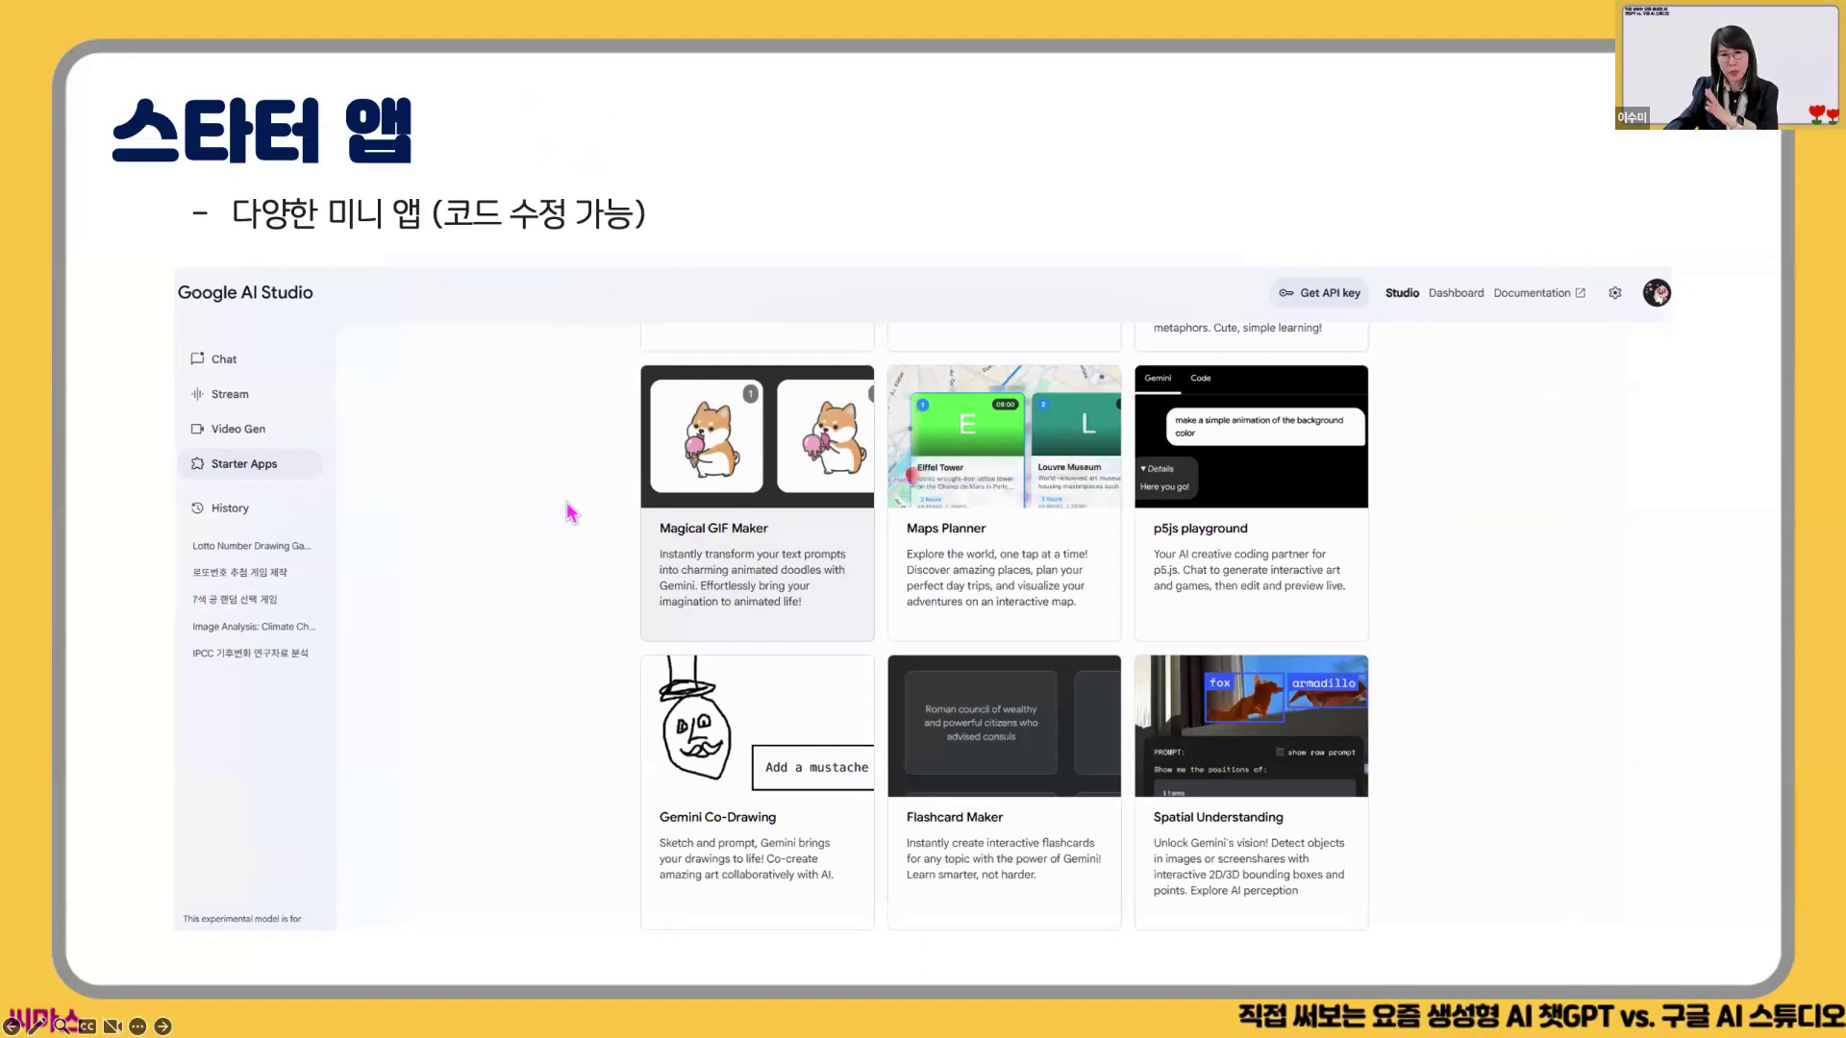
key(Right)
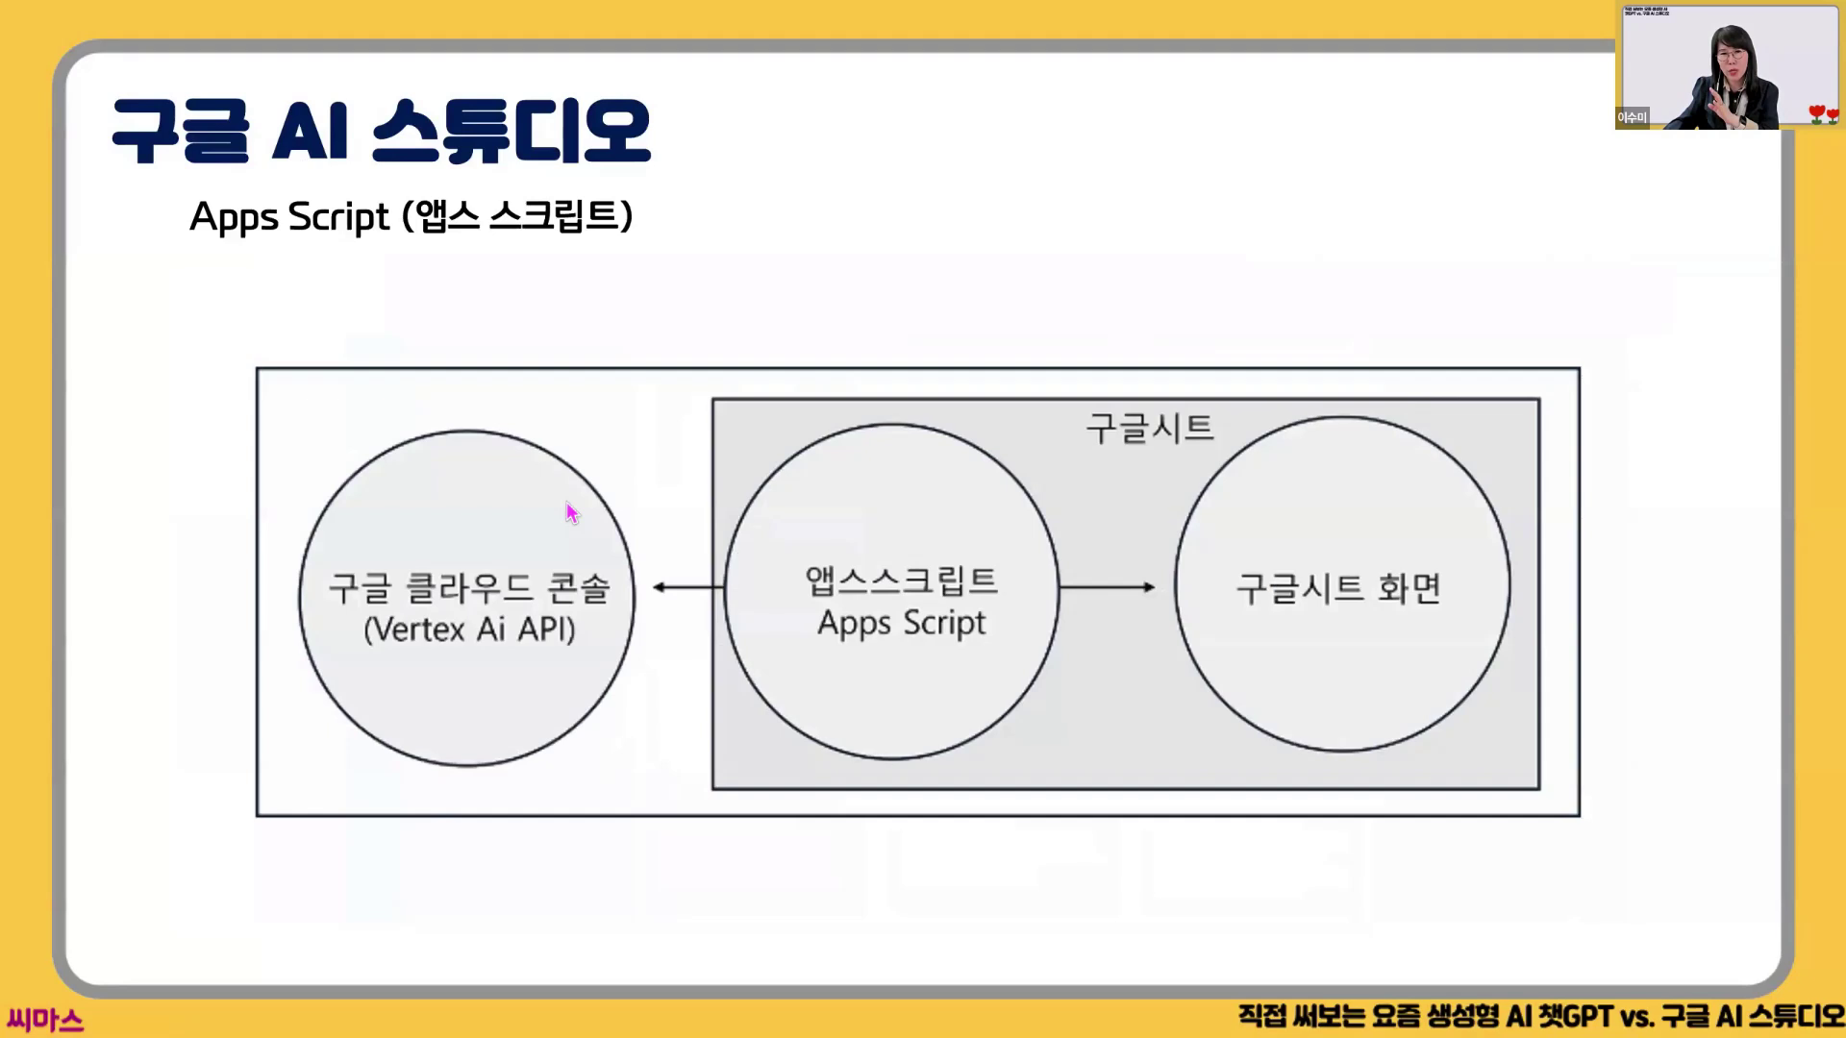
key(Left)
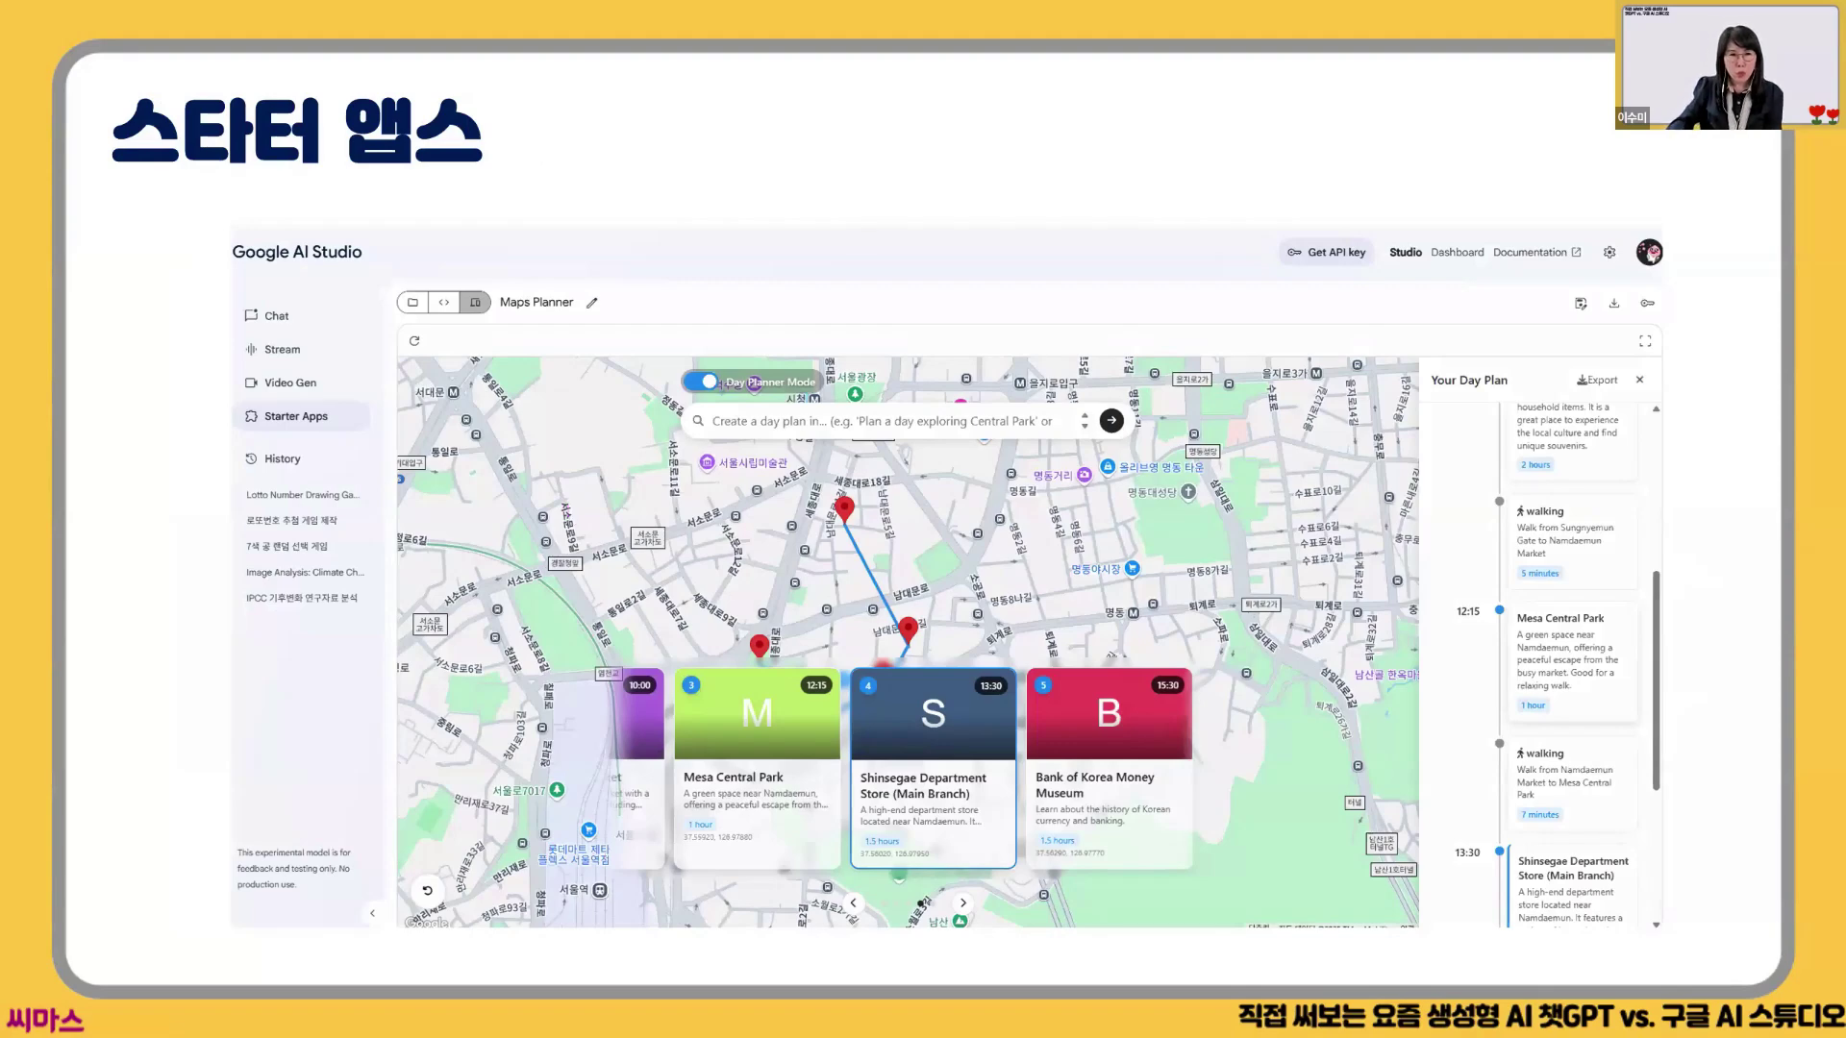
key(Right)
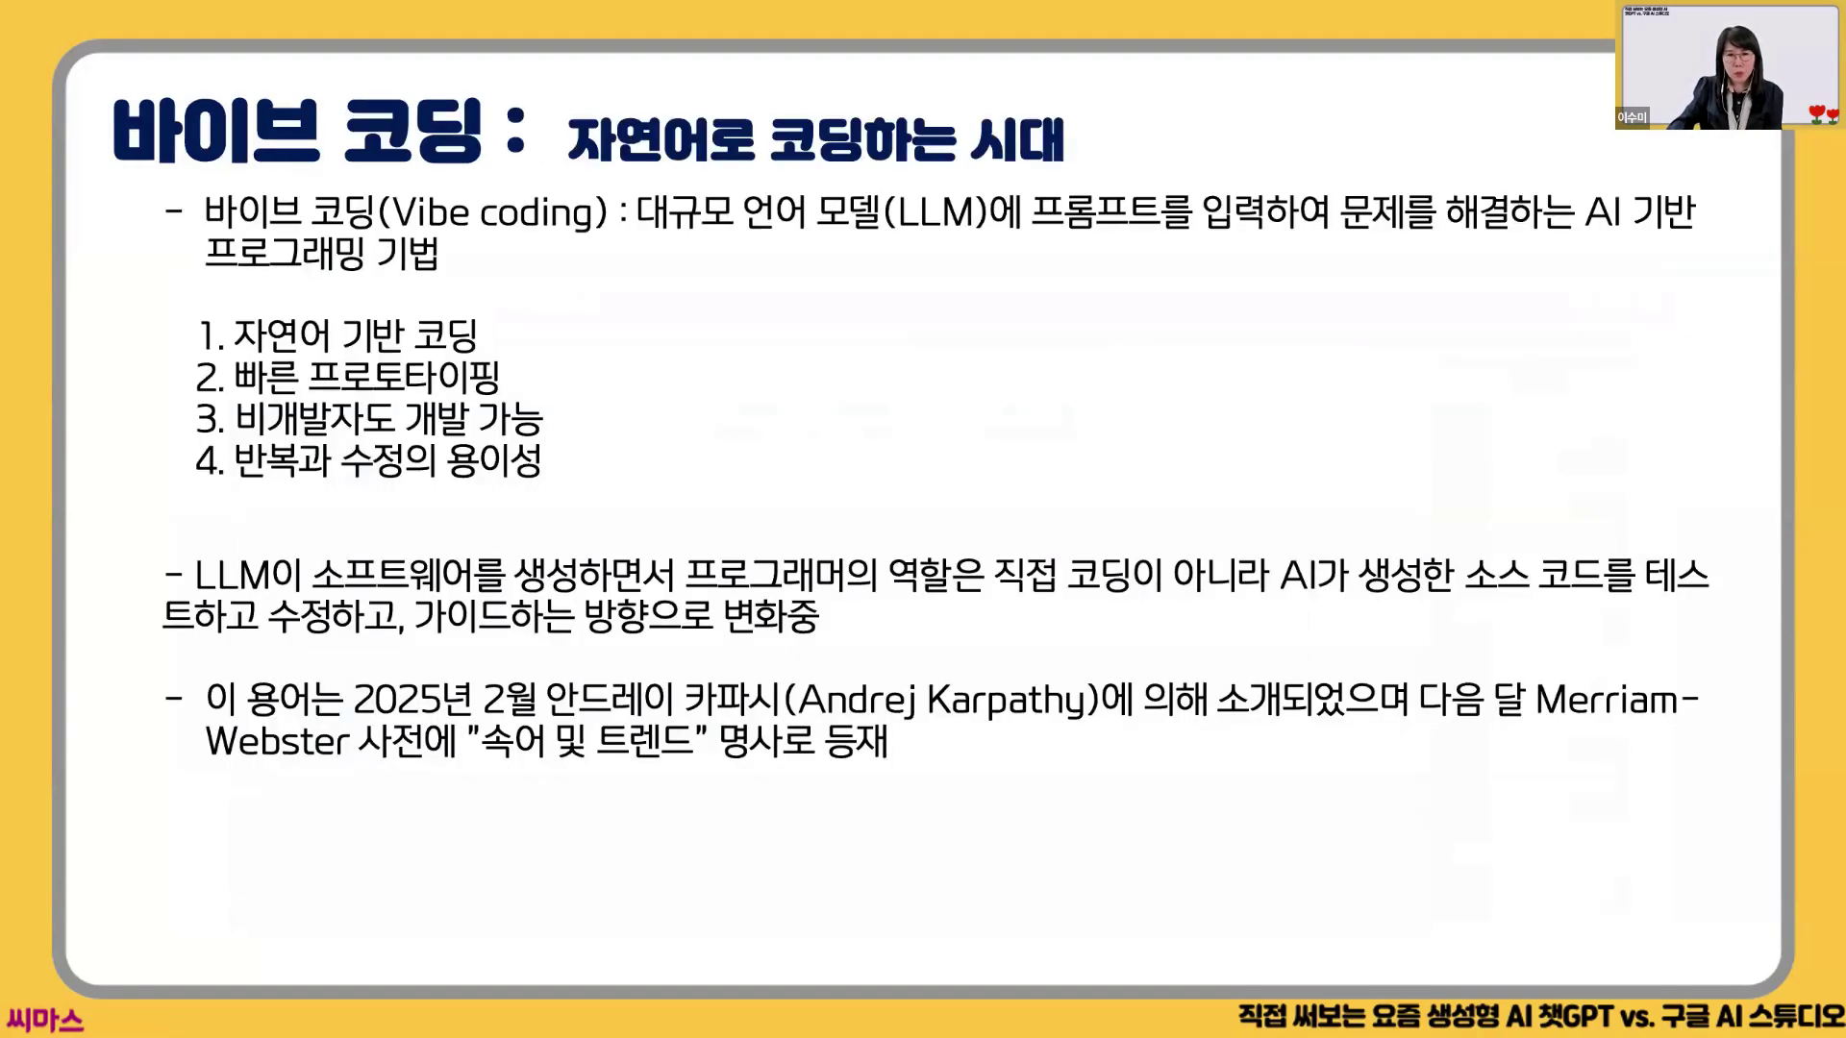